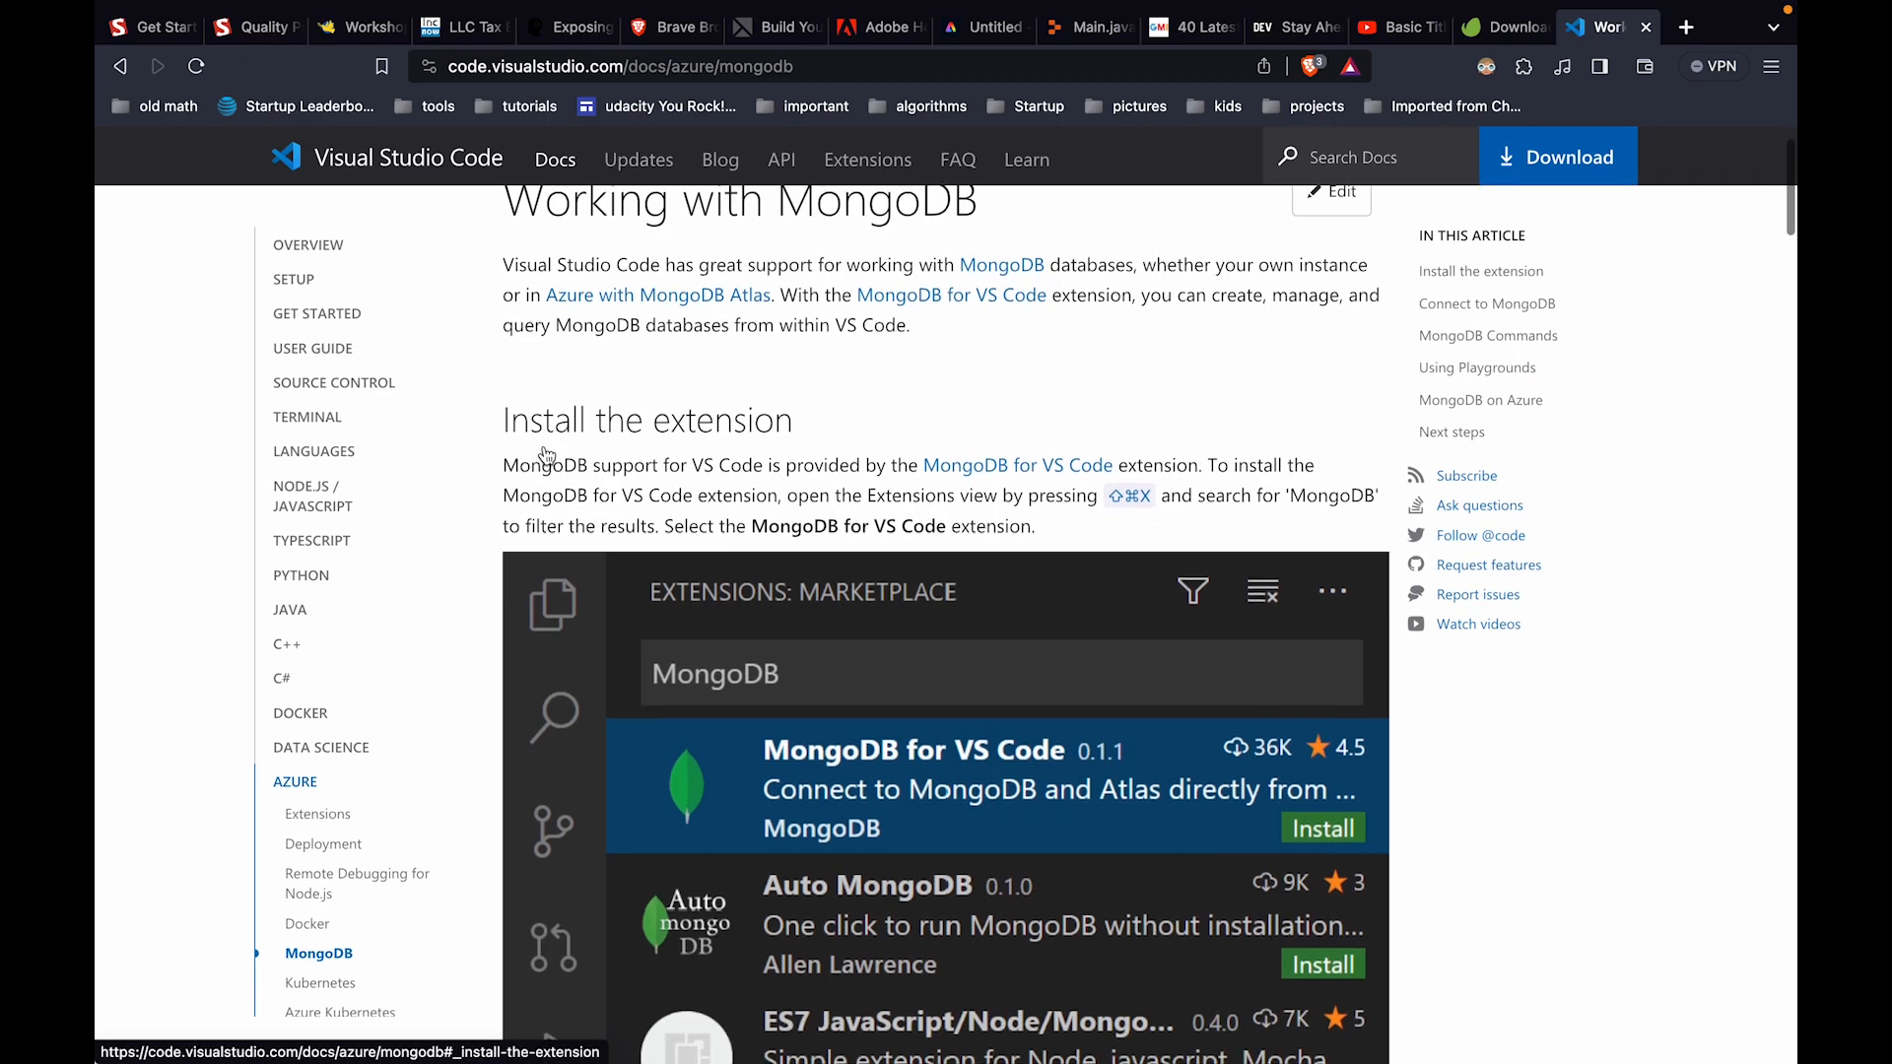
scroll(544, 448, down, 1)
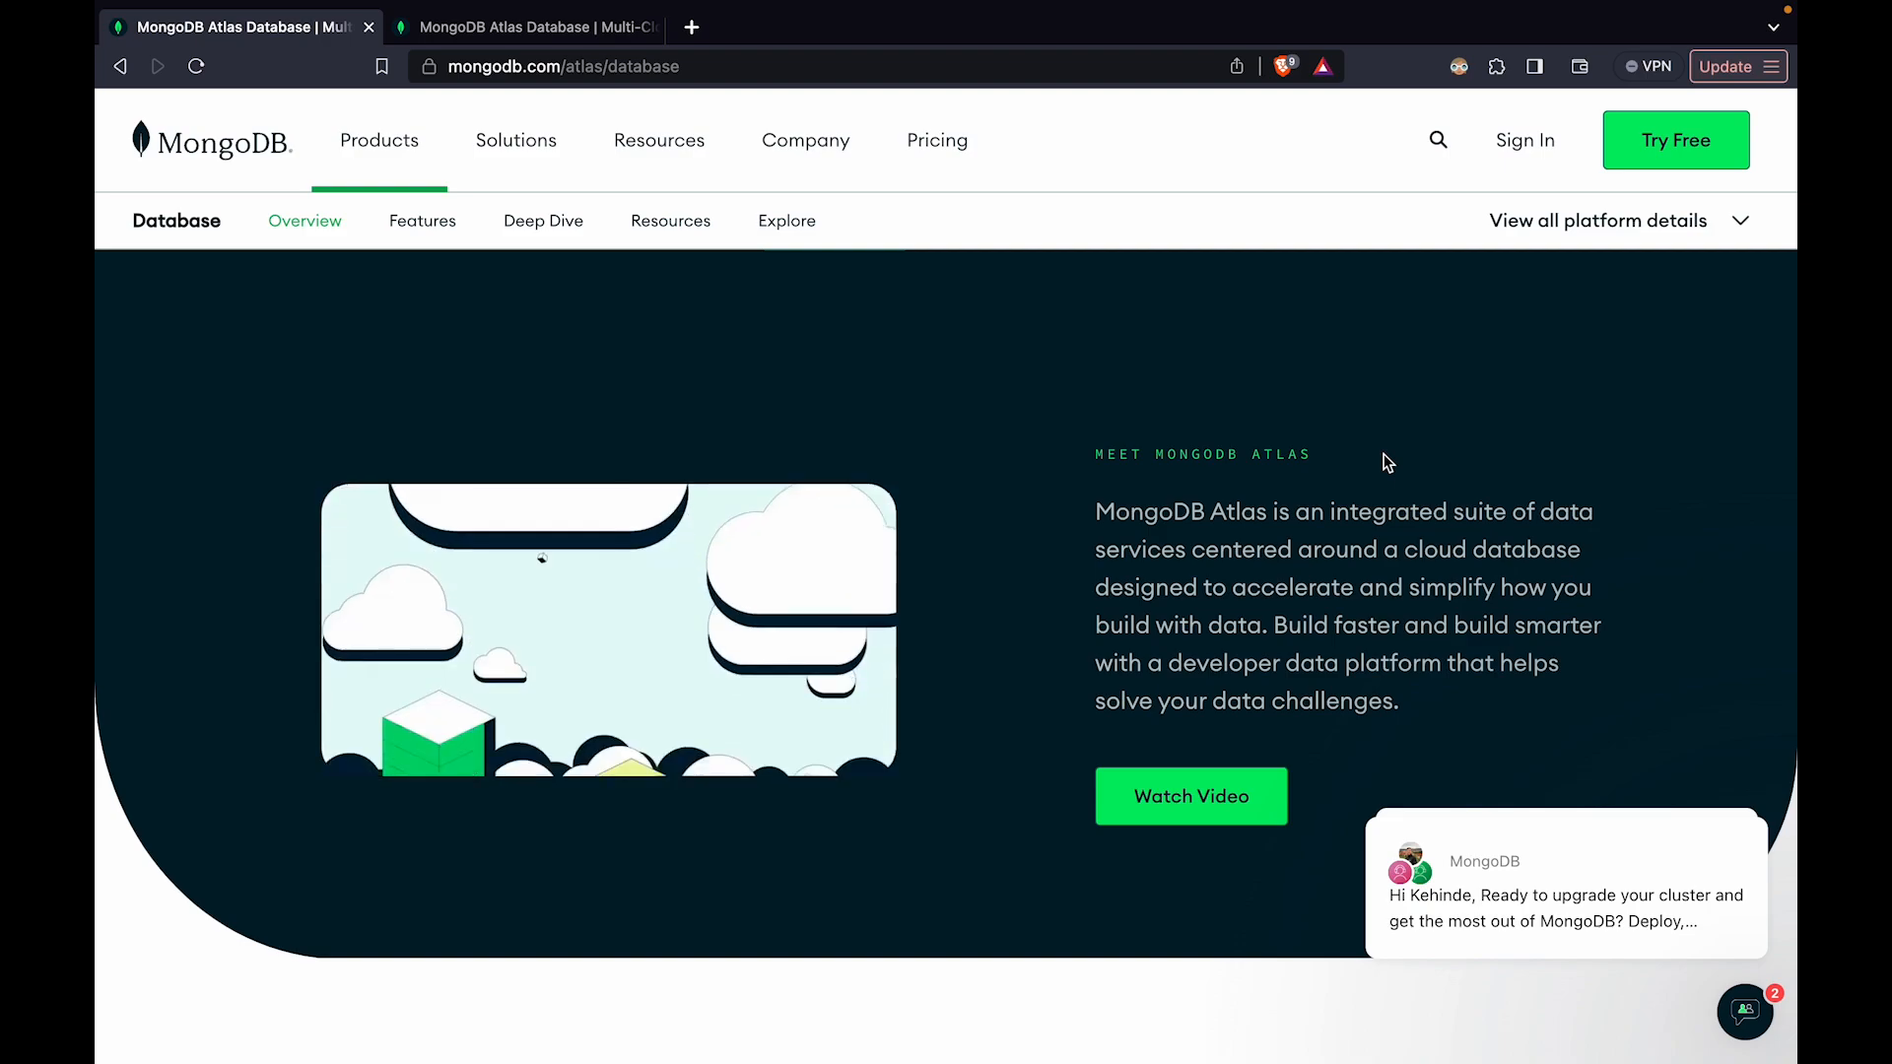
Open the Atlas sign-in from the MongoDB Atlas Database overview page
scroll(1056, 563, up, 1)
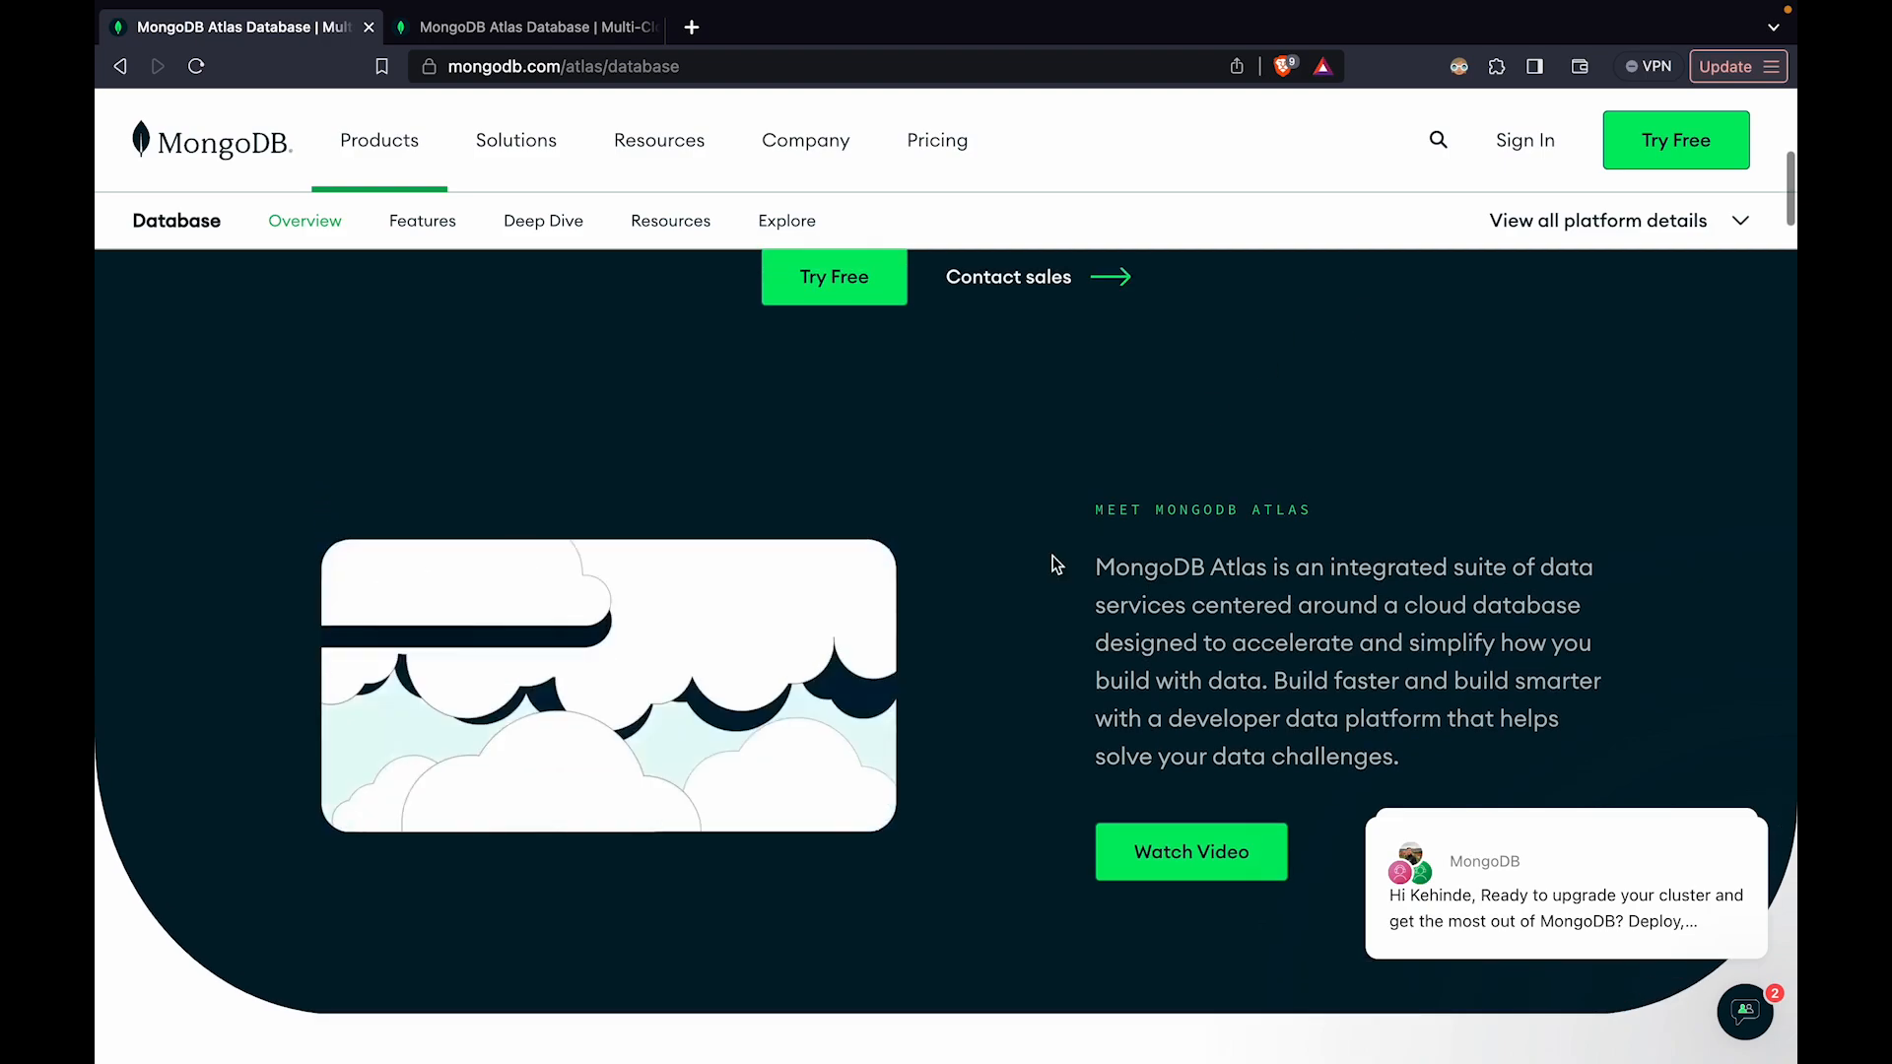
scroll(1049, 552, up, 3)
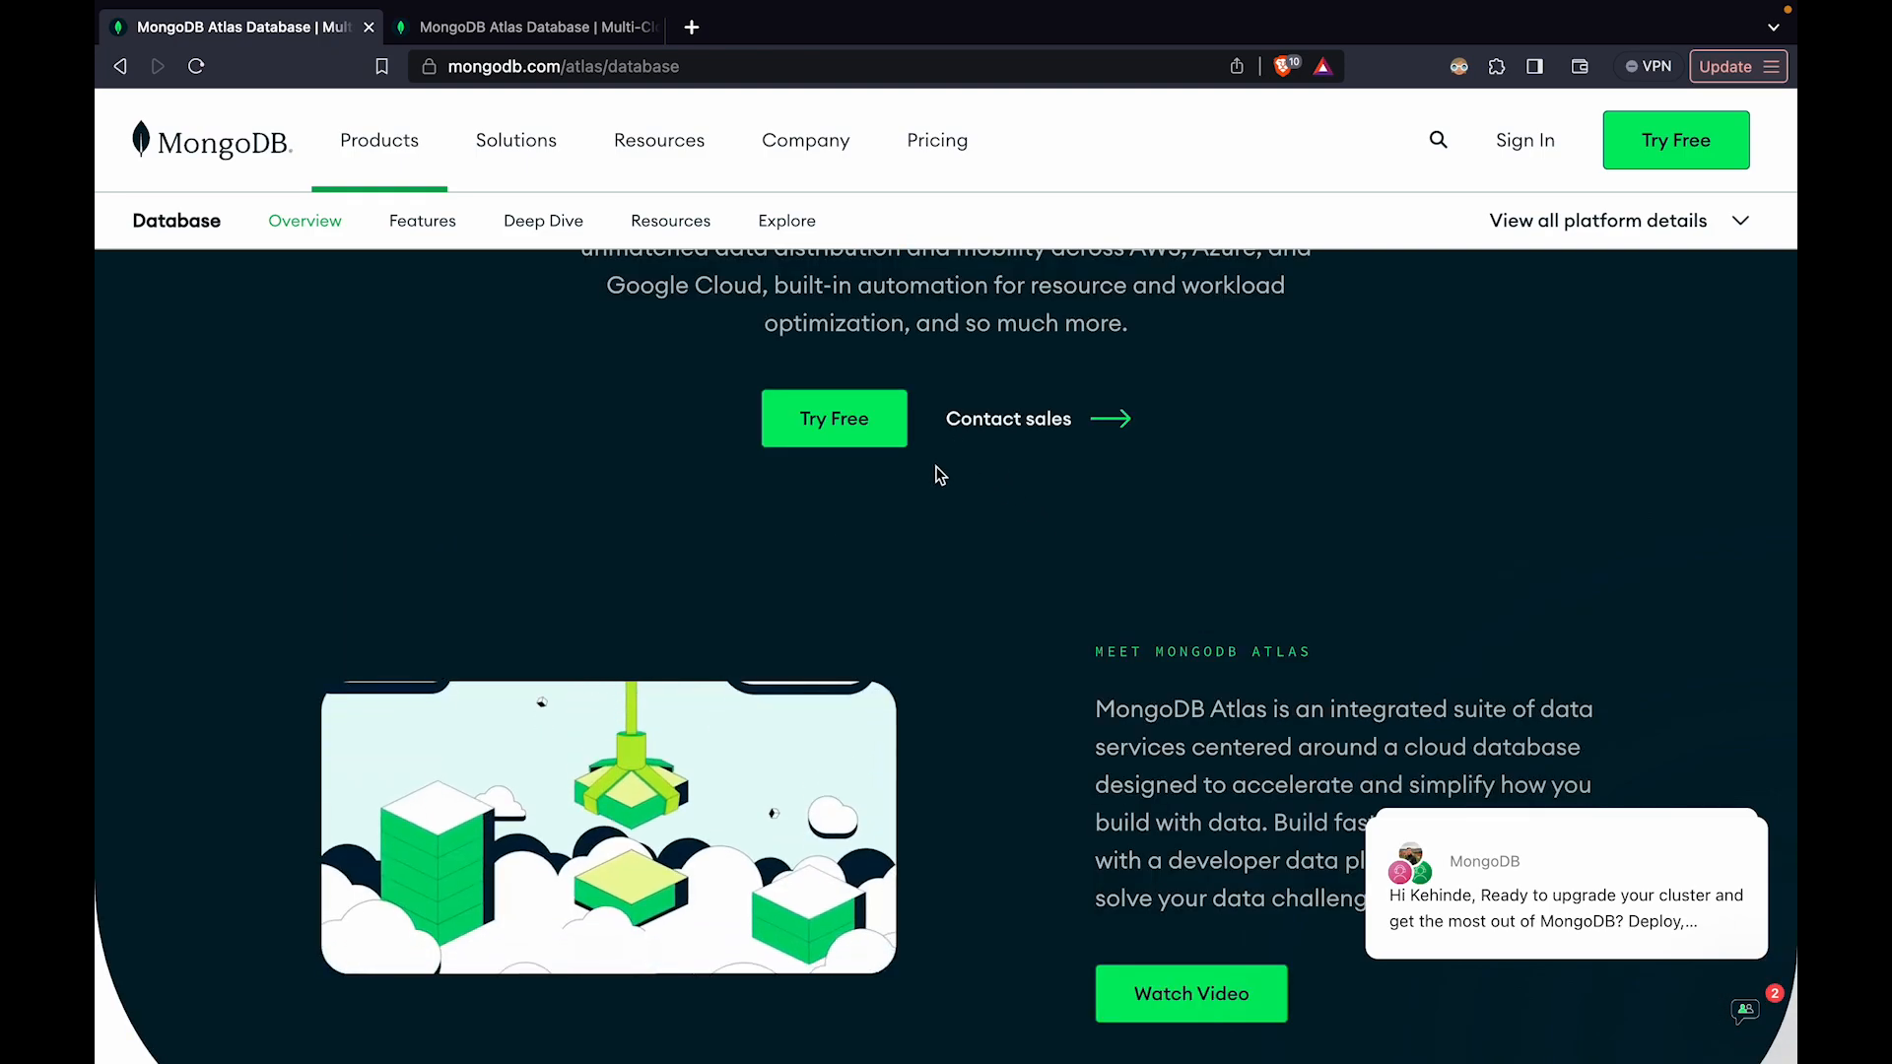
scroll(937, 473, up, 10)
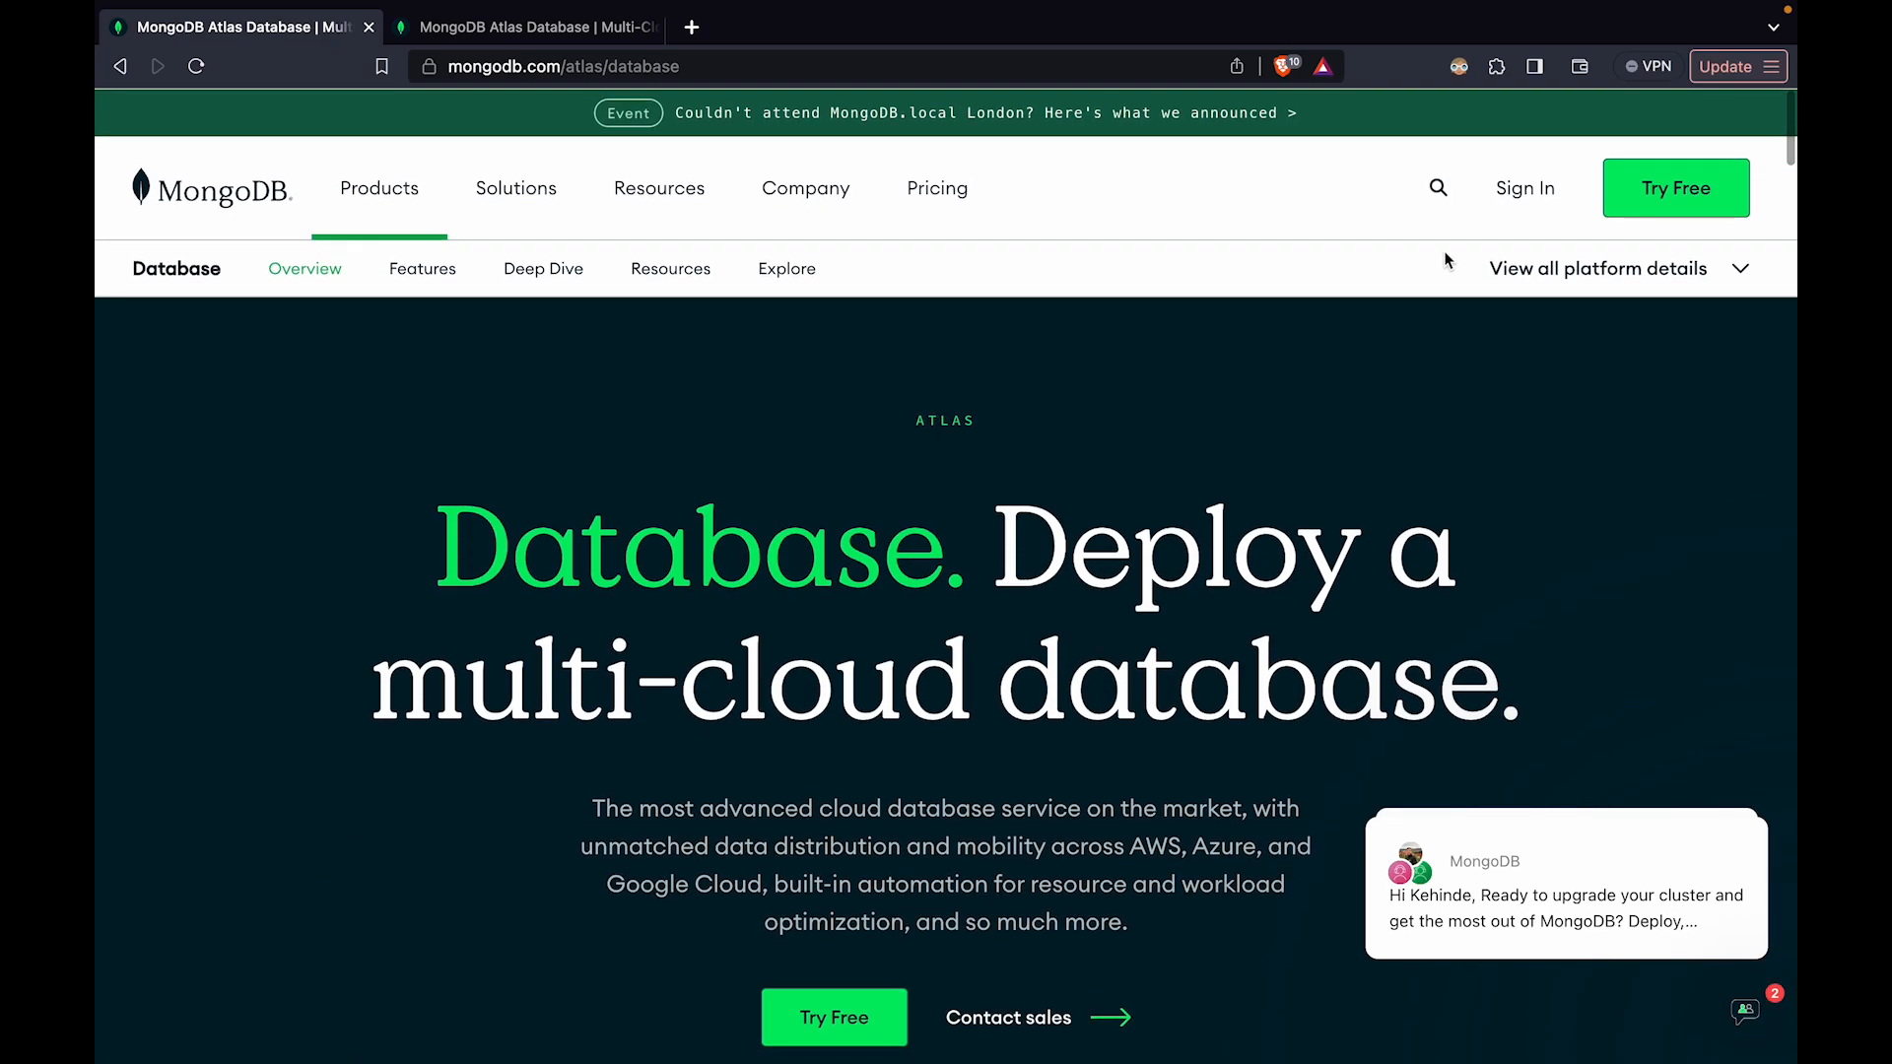
click(1526, 196)
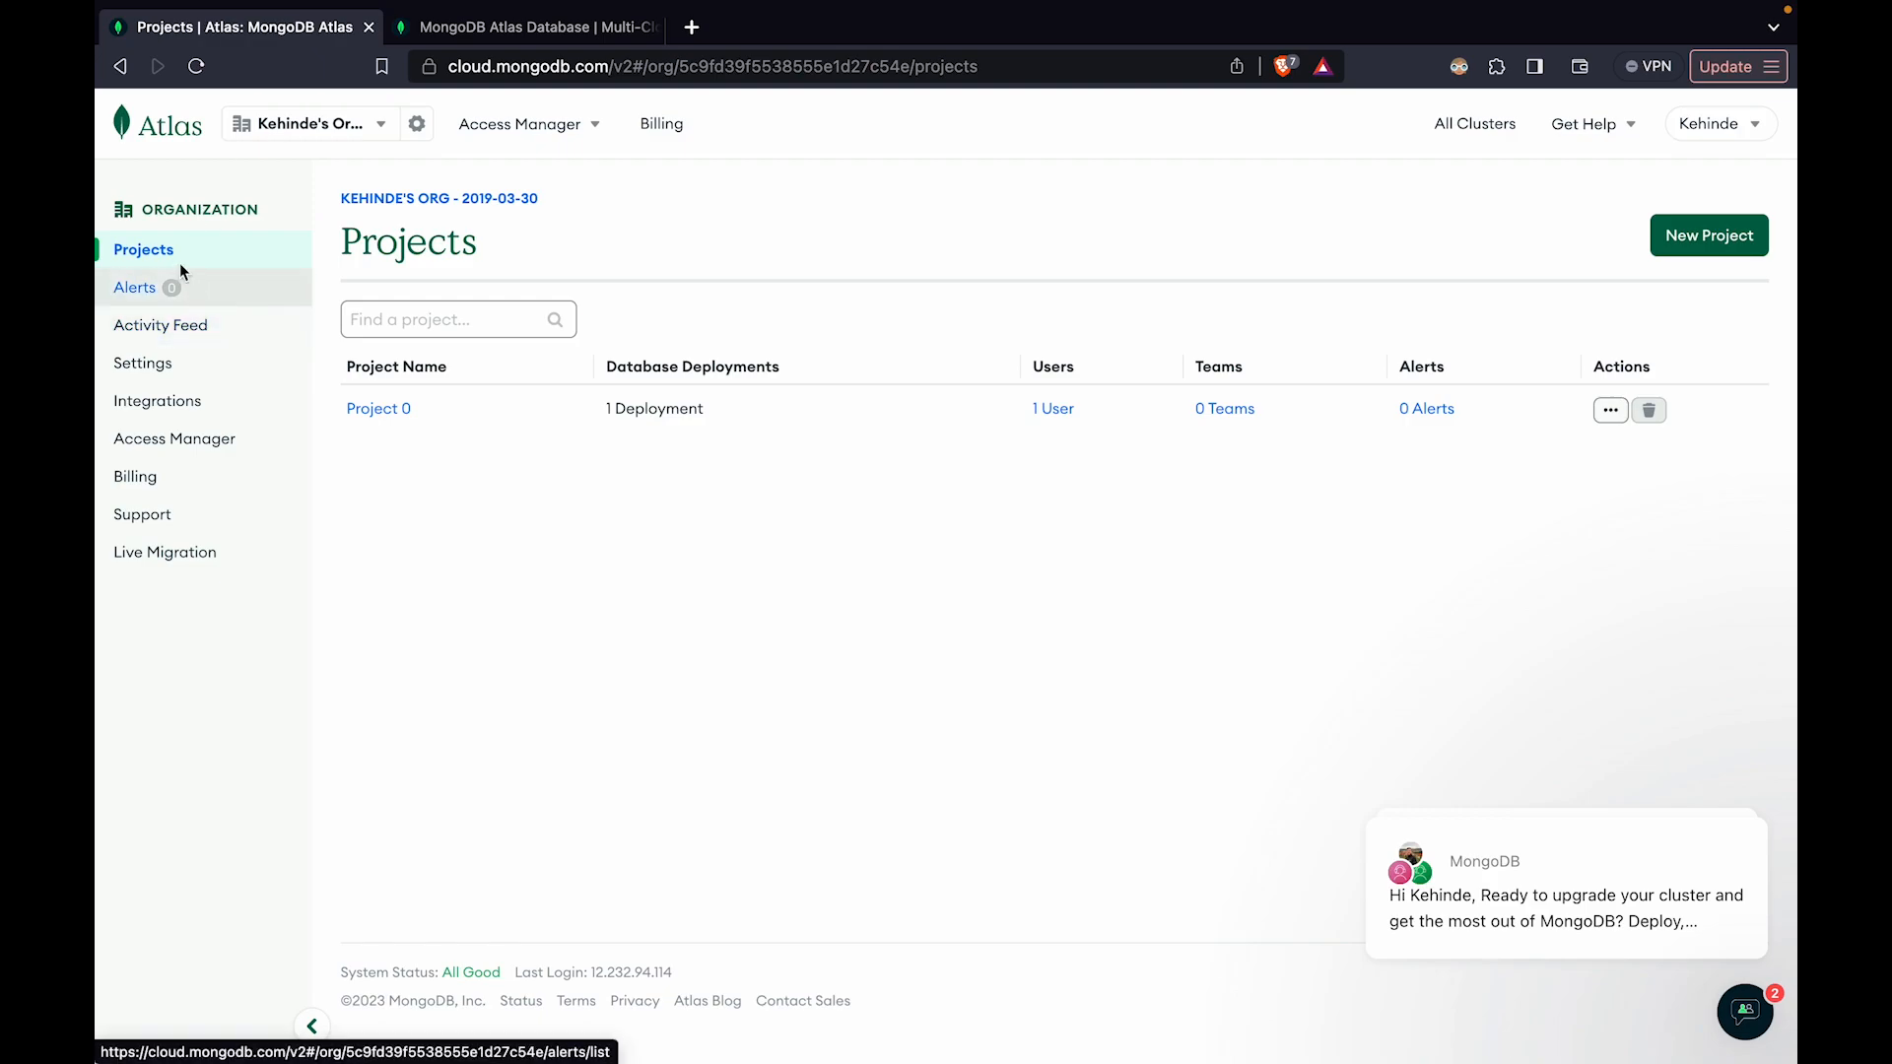
Create a new Atlas project named TestProject without adding further members
click(1702, 245)
text(TestD)
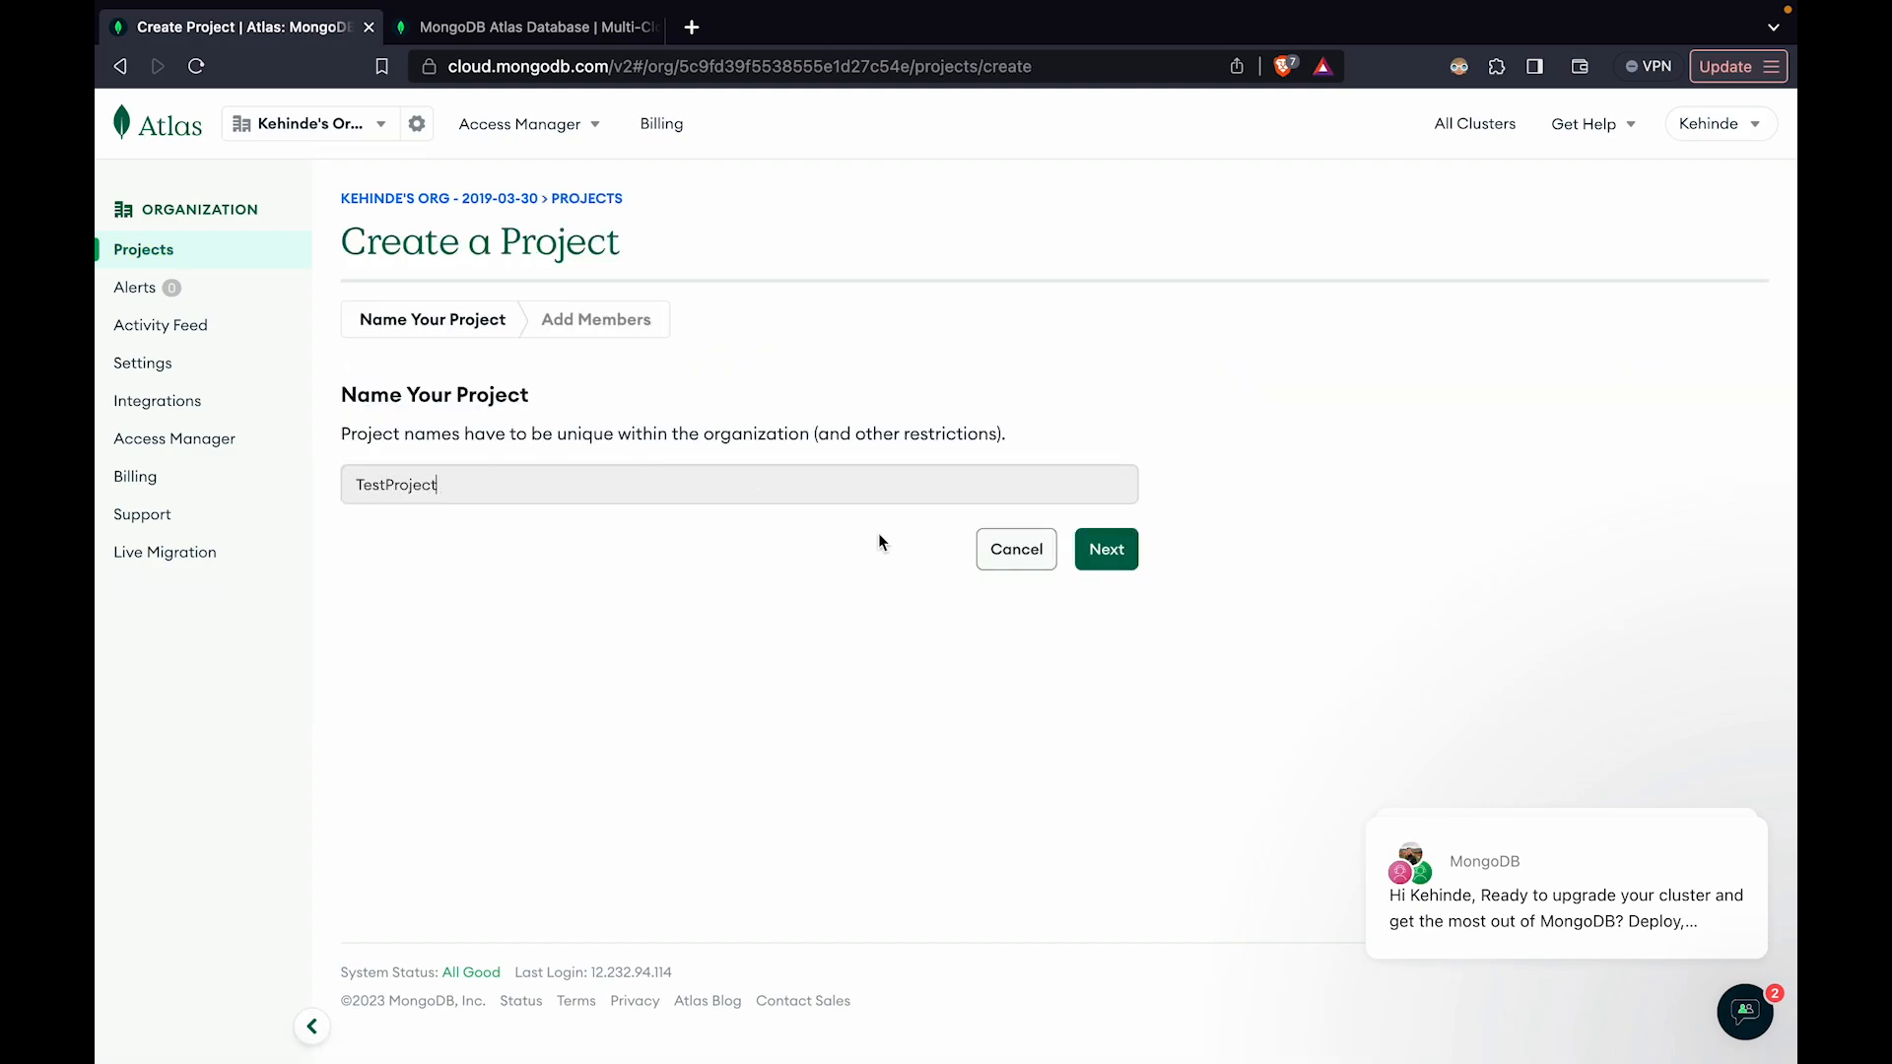
click(1111, 550)
click(1054, 696)
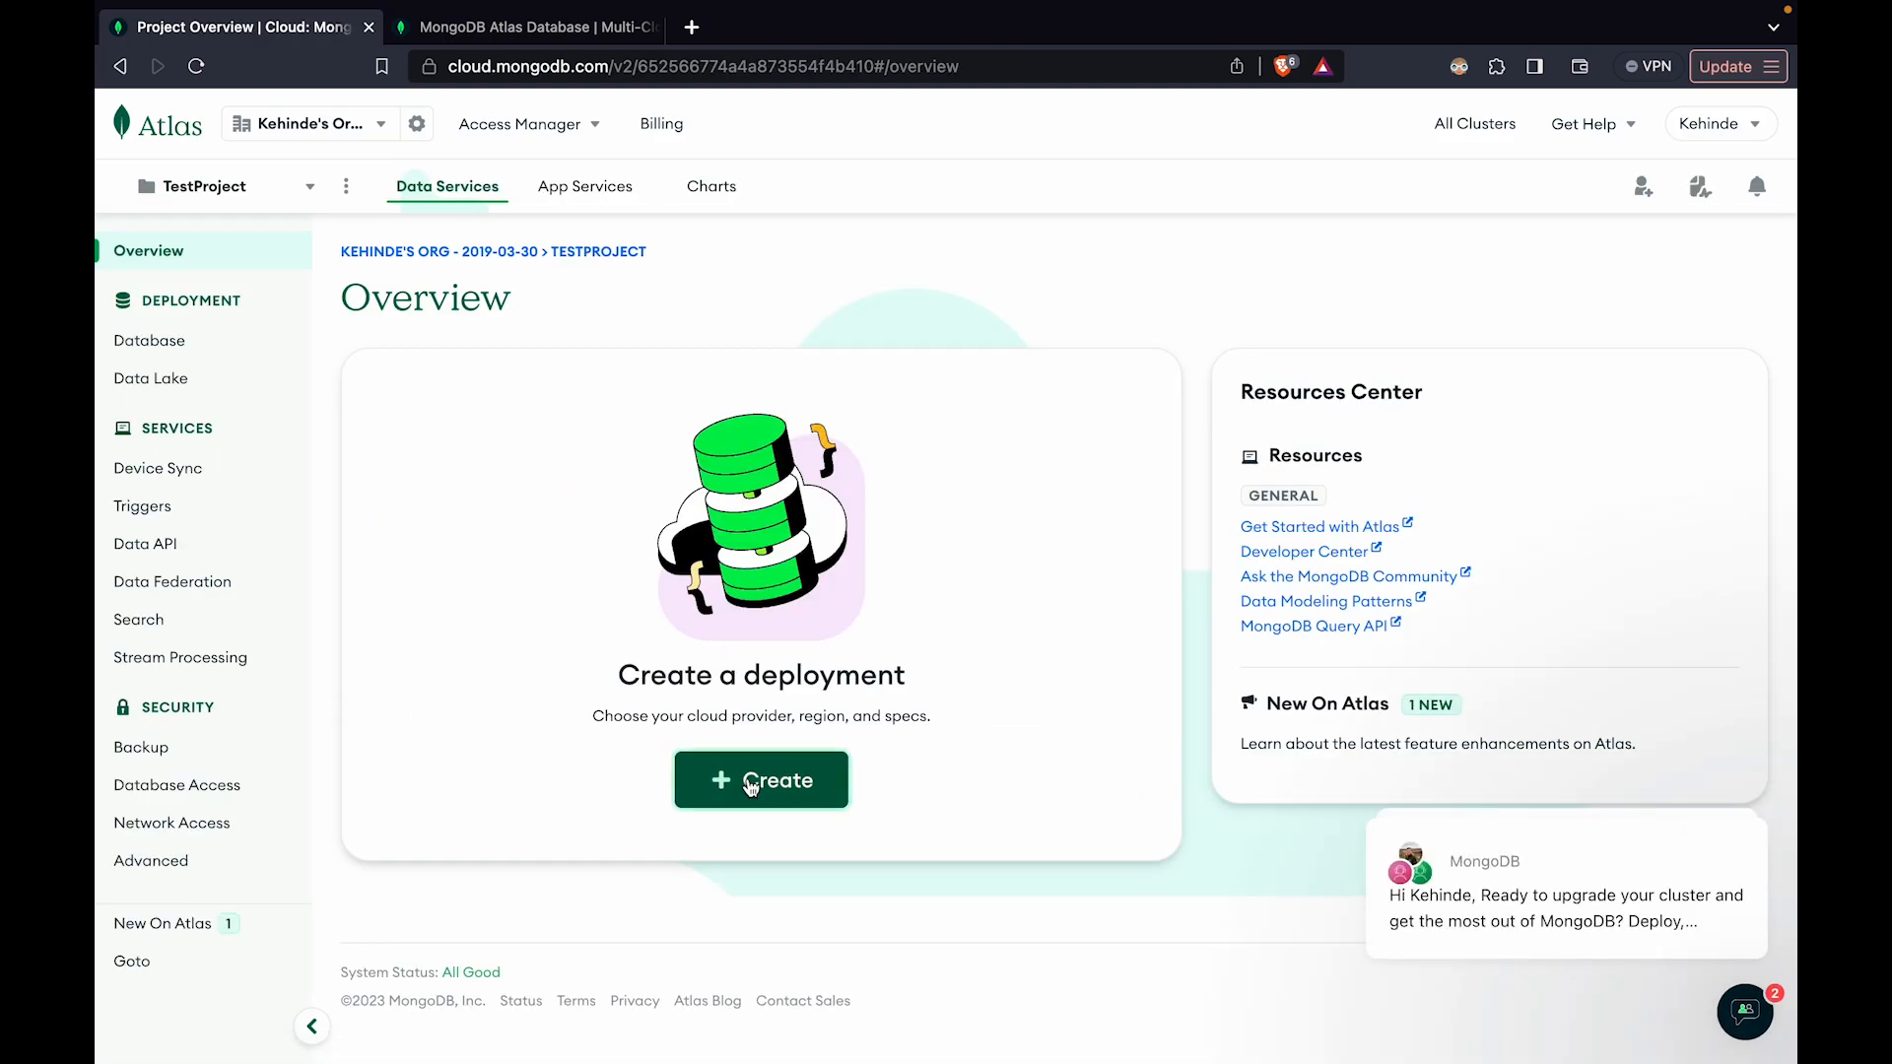
Create a free M0 database deployment in TestProject and name the cluster TestCluster
click(750, 785)
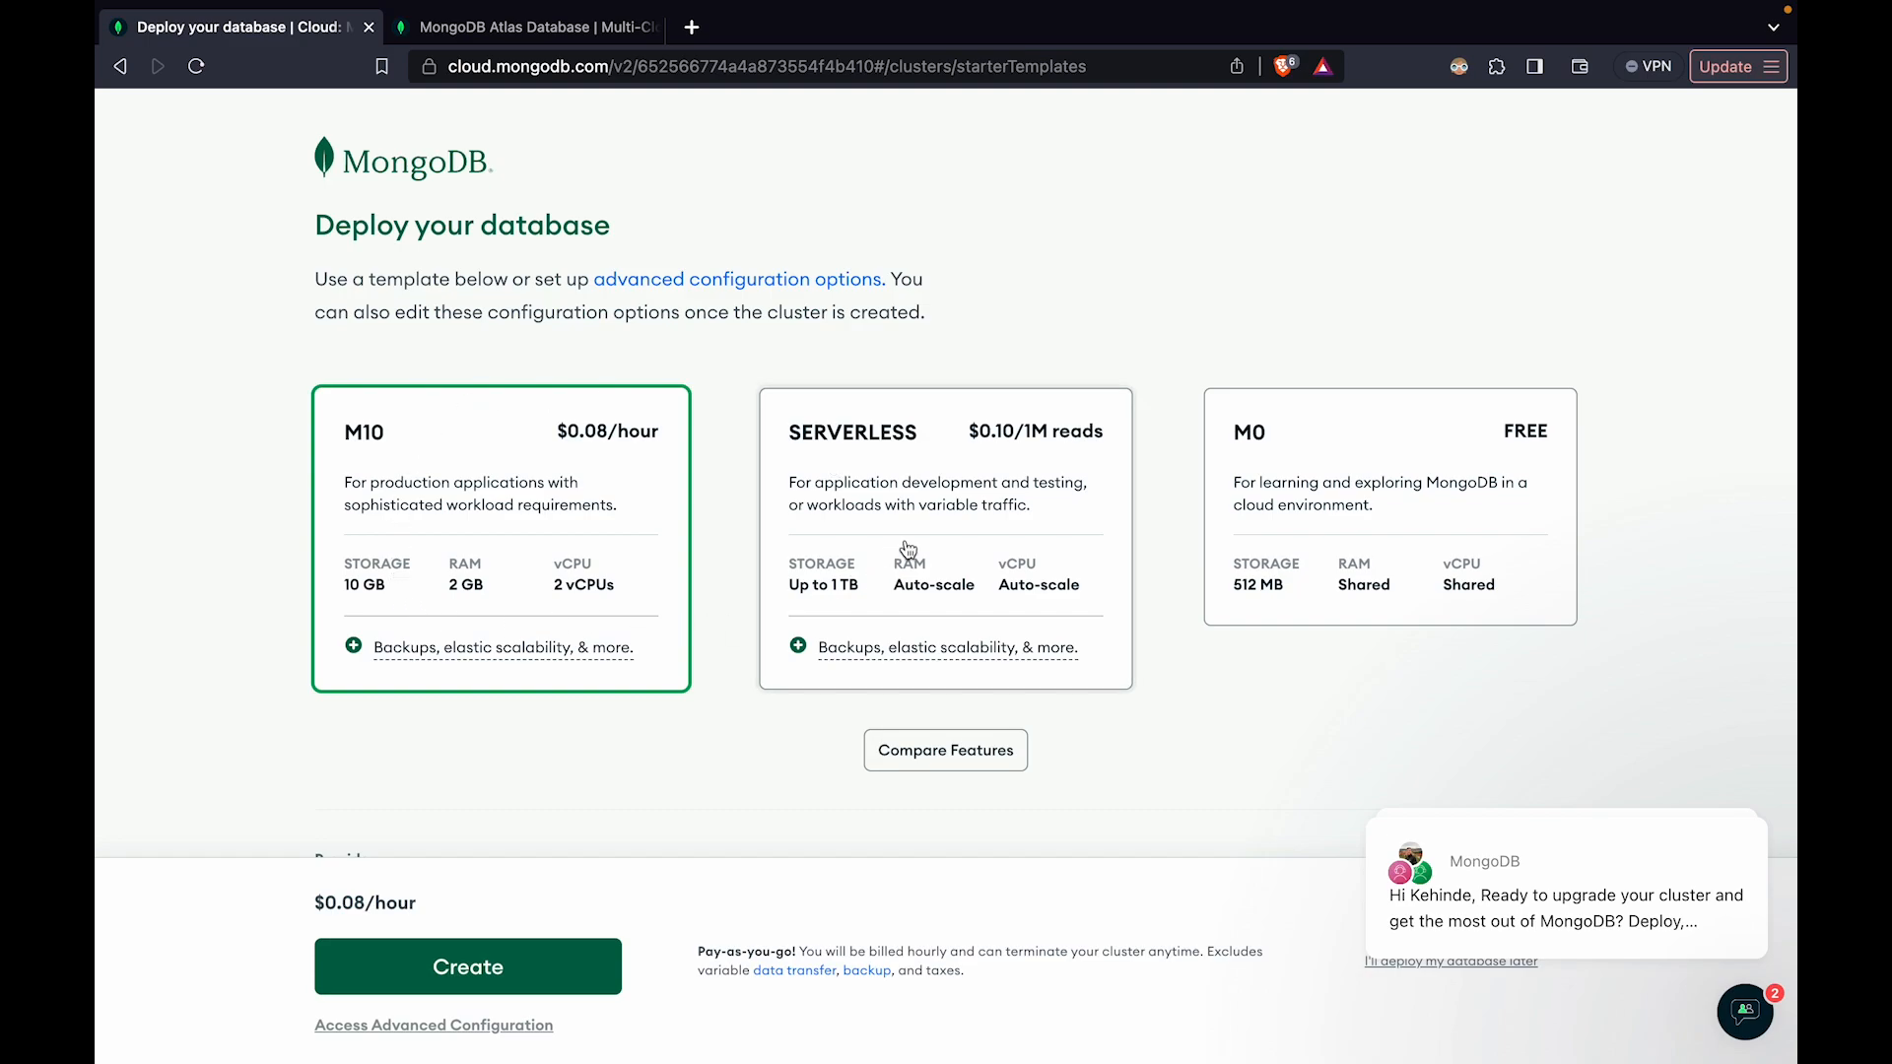
click(1359, 473)
scroll(359, 371, down, 5)
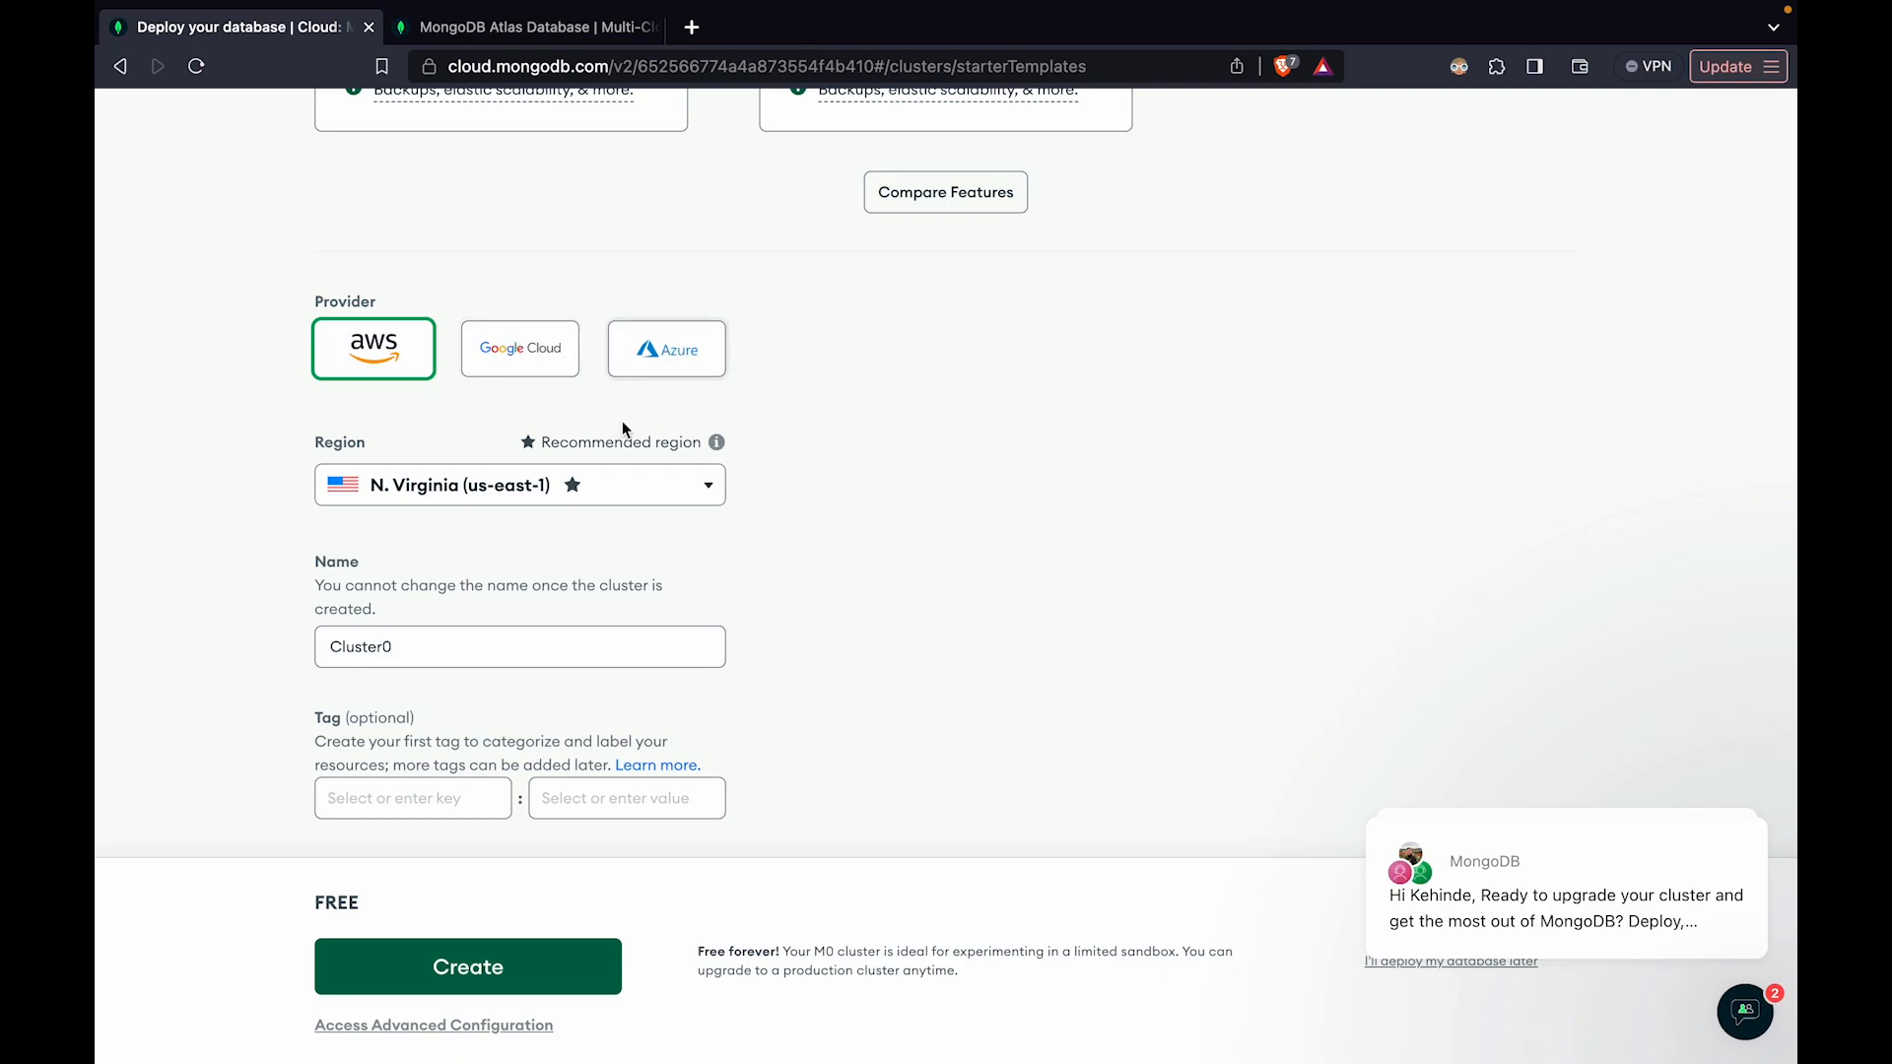
click(445, 647)
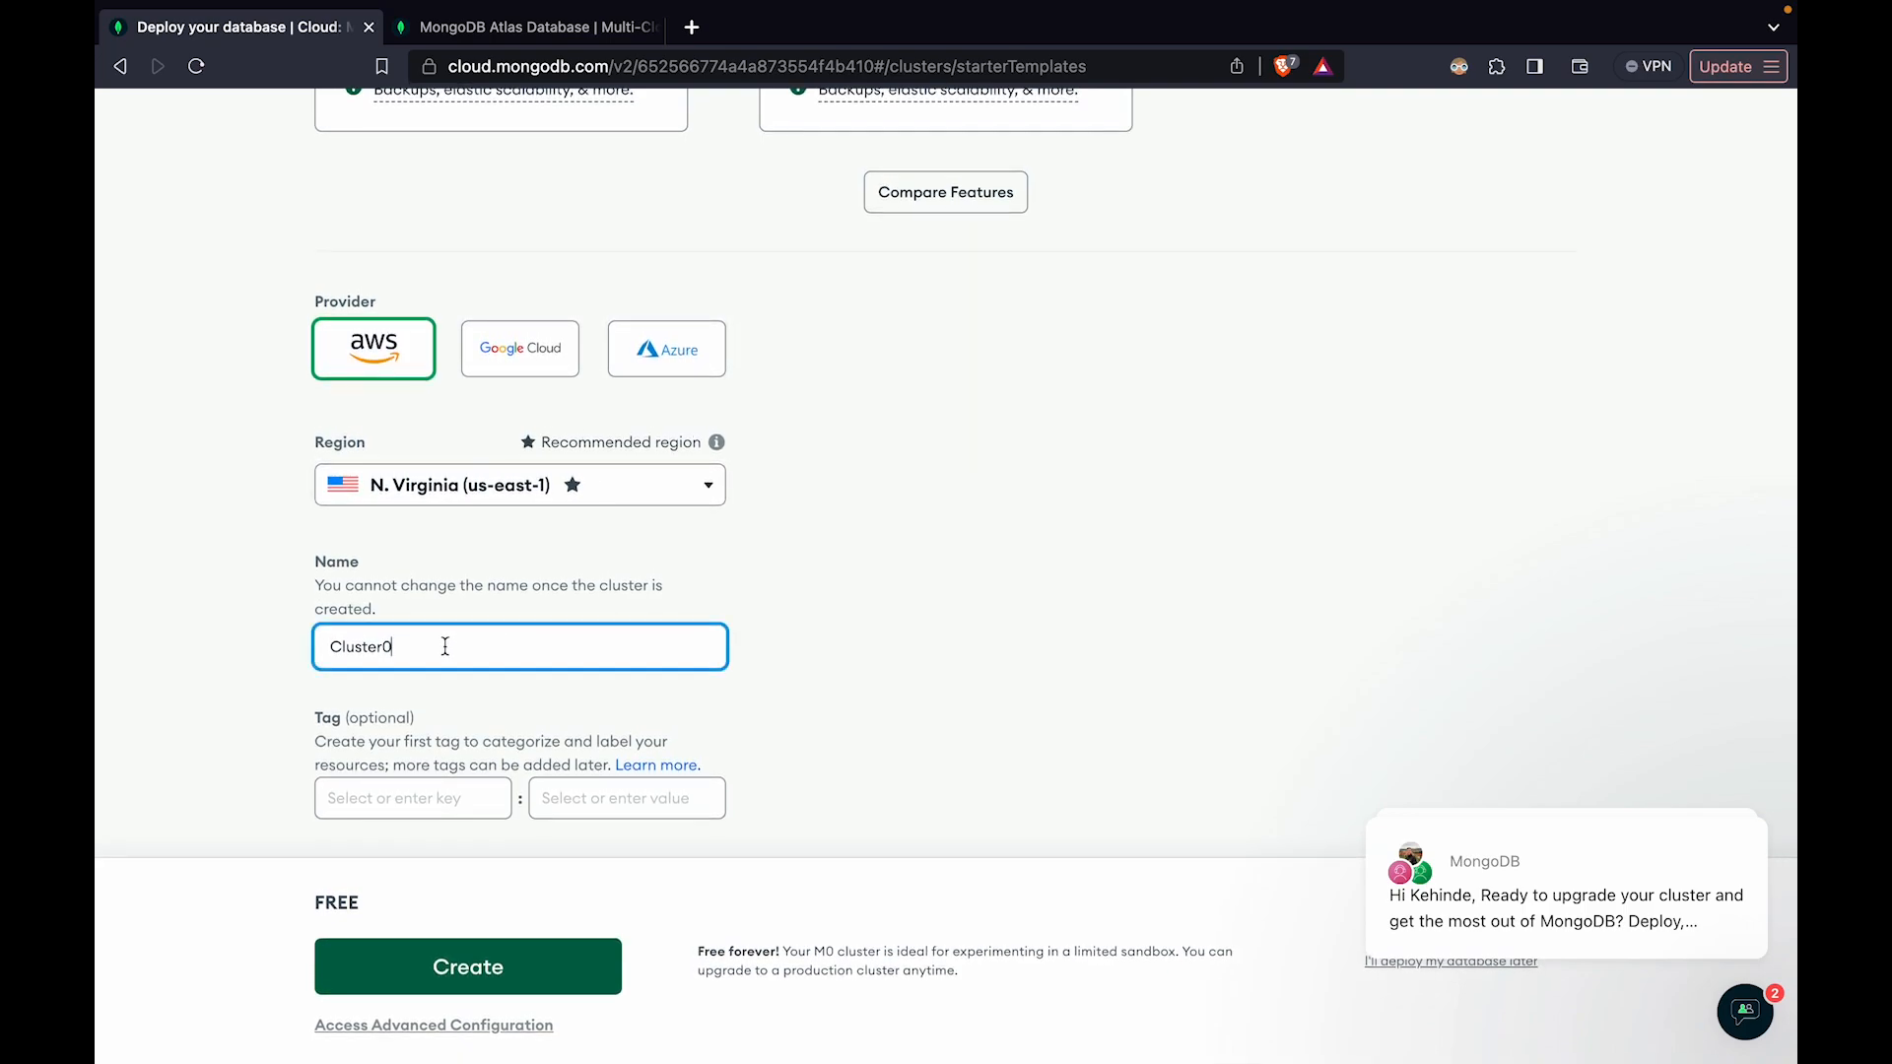
drag(445, 646, 281, 641)
text(TestCluster)
click(408, 960)
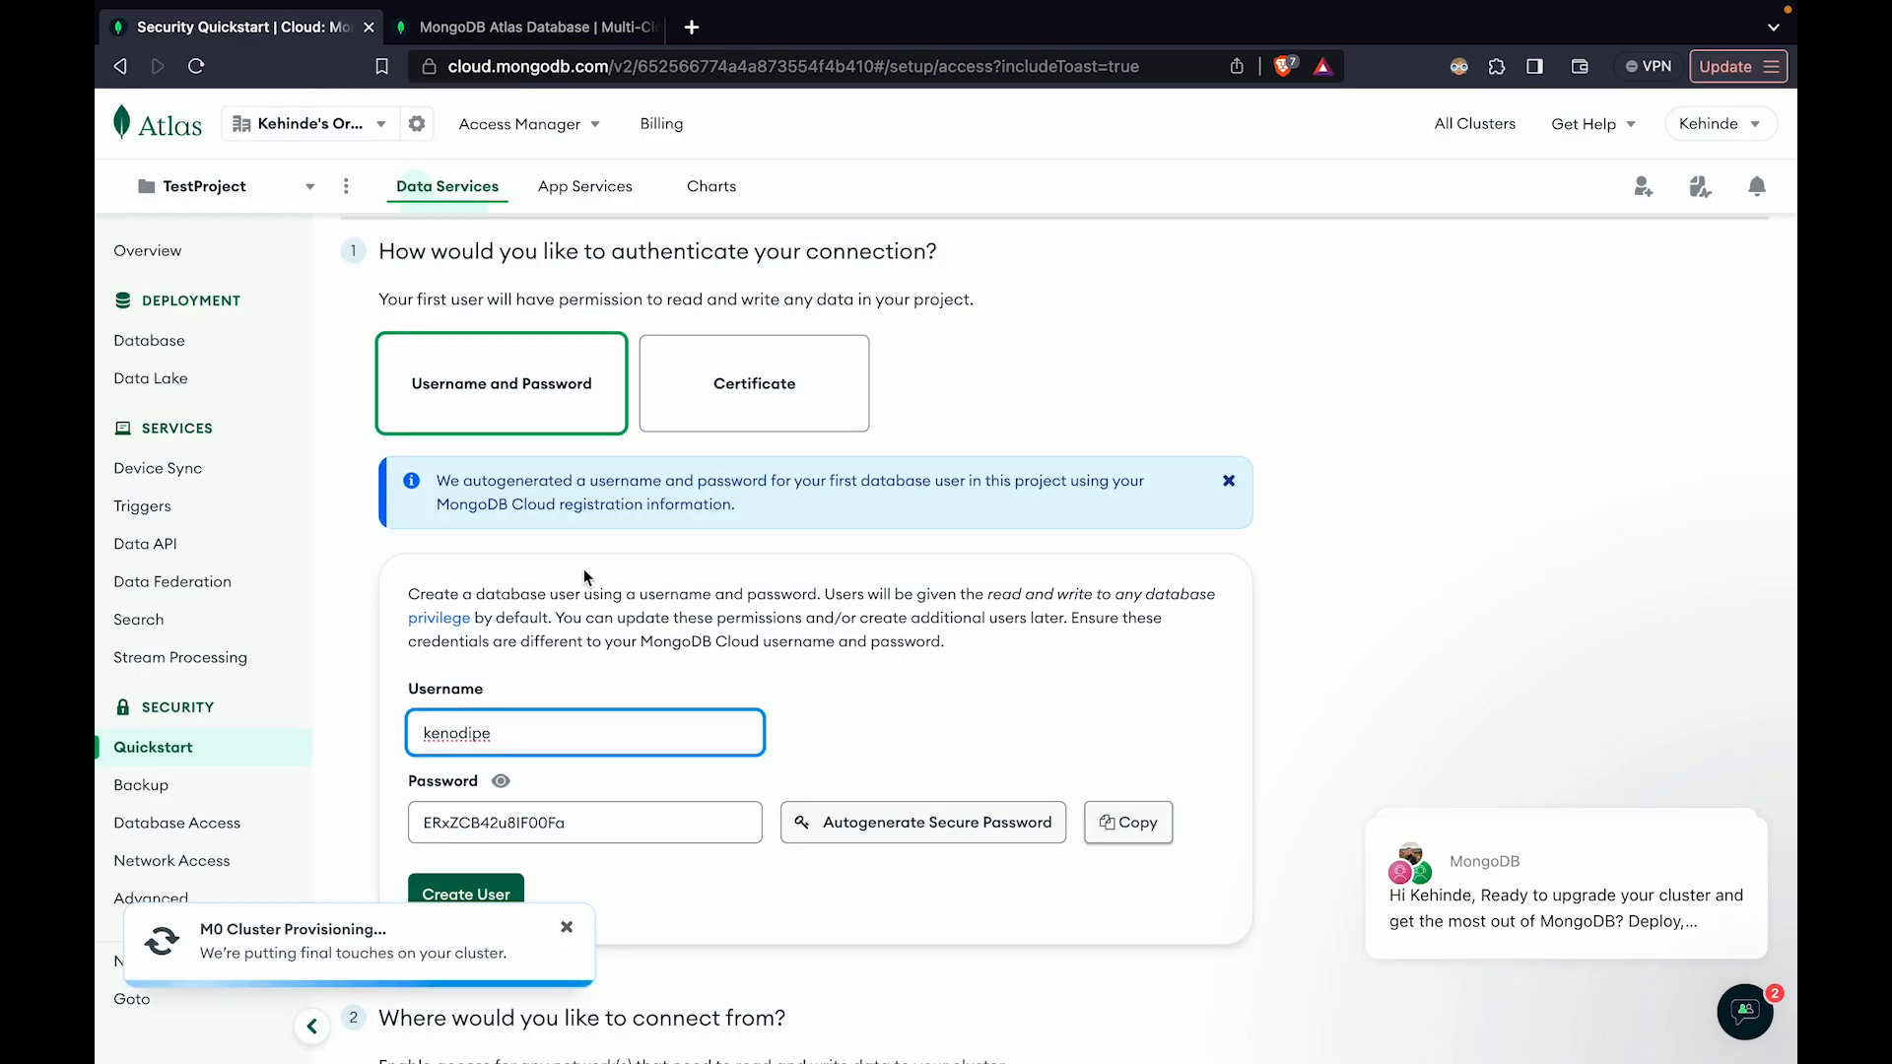
Add the current IP address to the IP access list for the local environment
scroll(583, 569, down, 7)
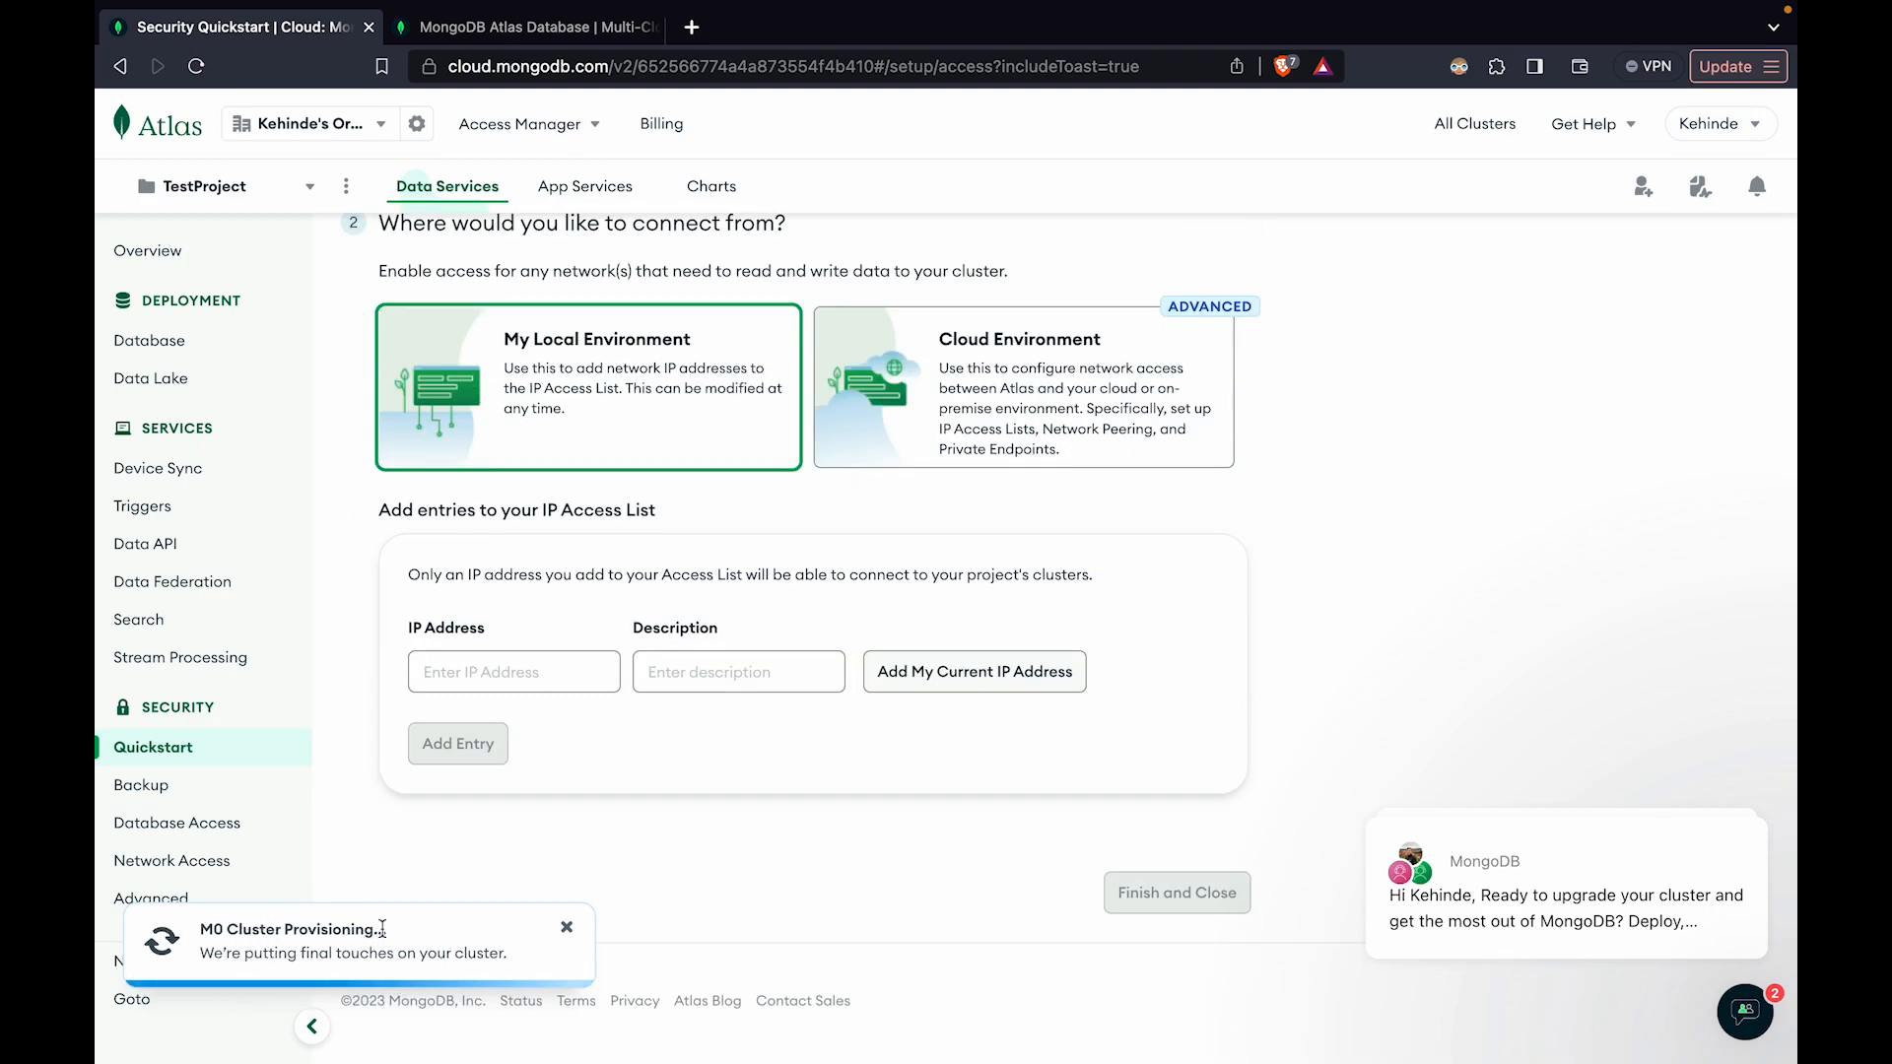
scroll(436, 577, up, 1)
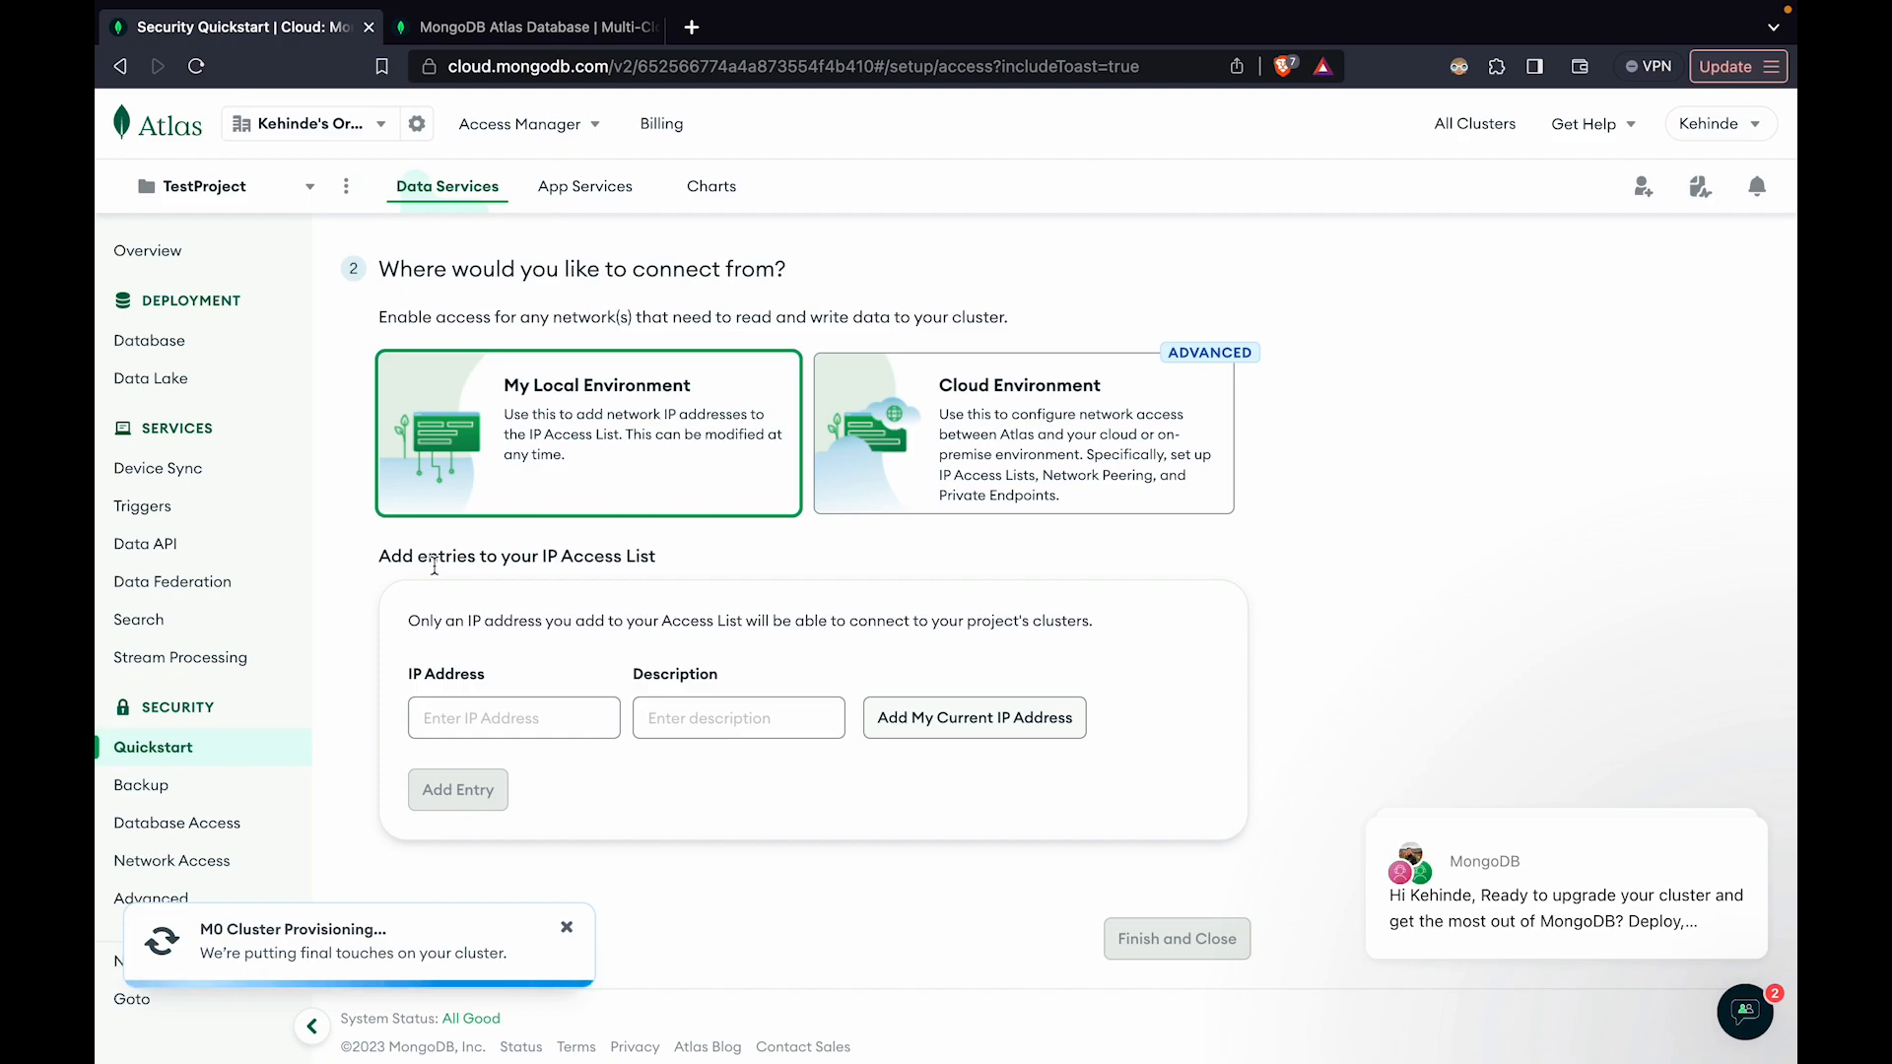
scroll(395, 769, down, 1)
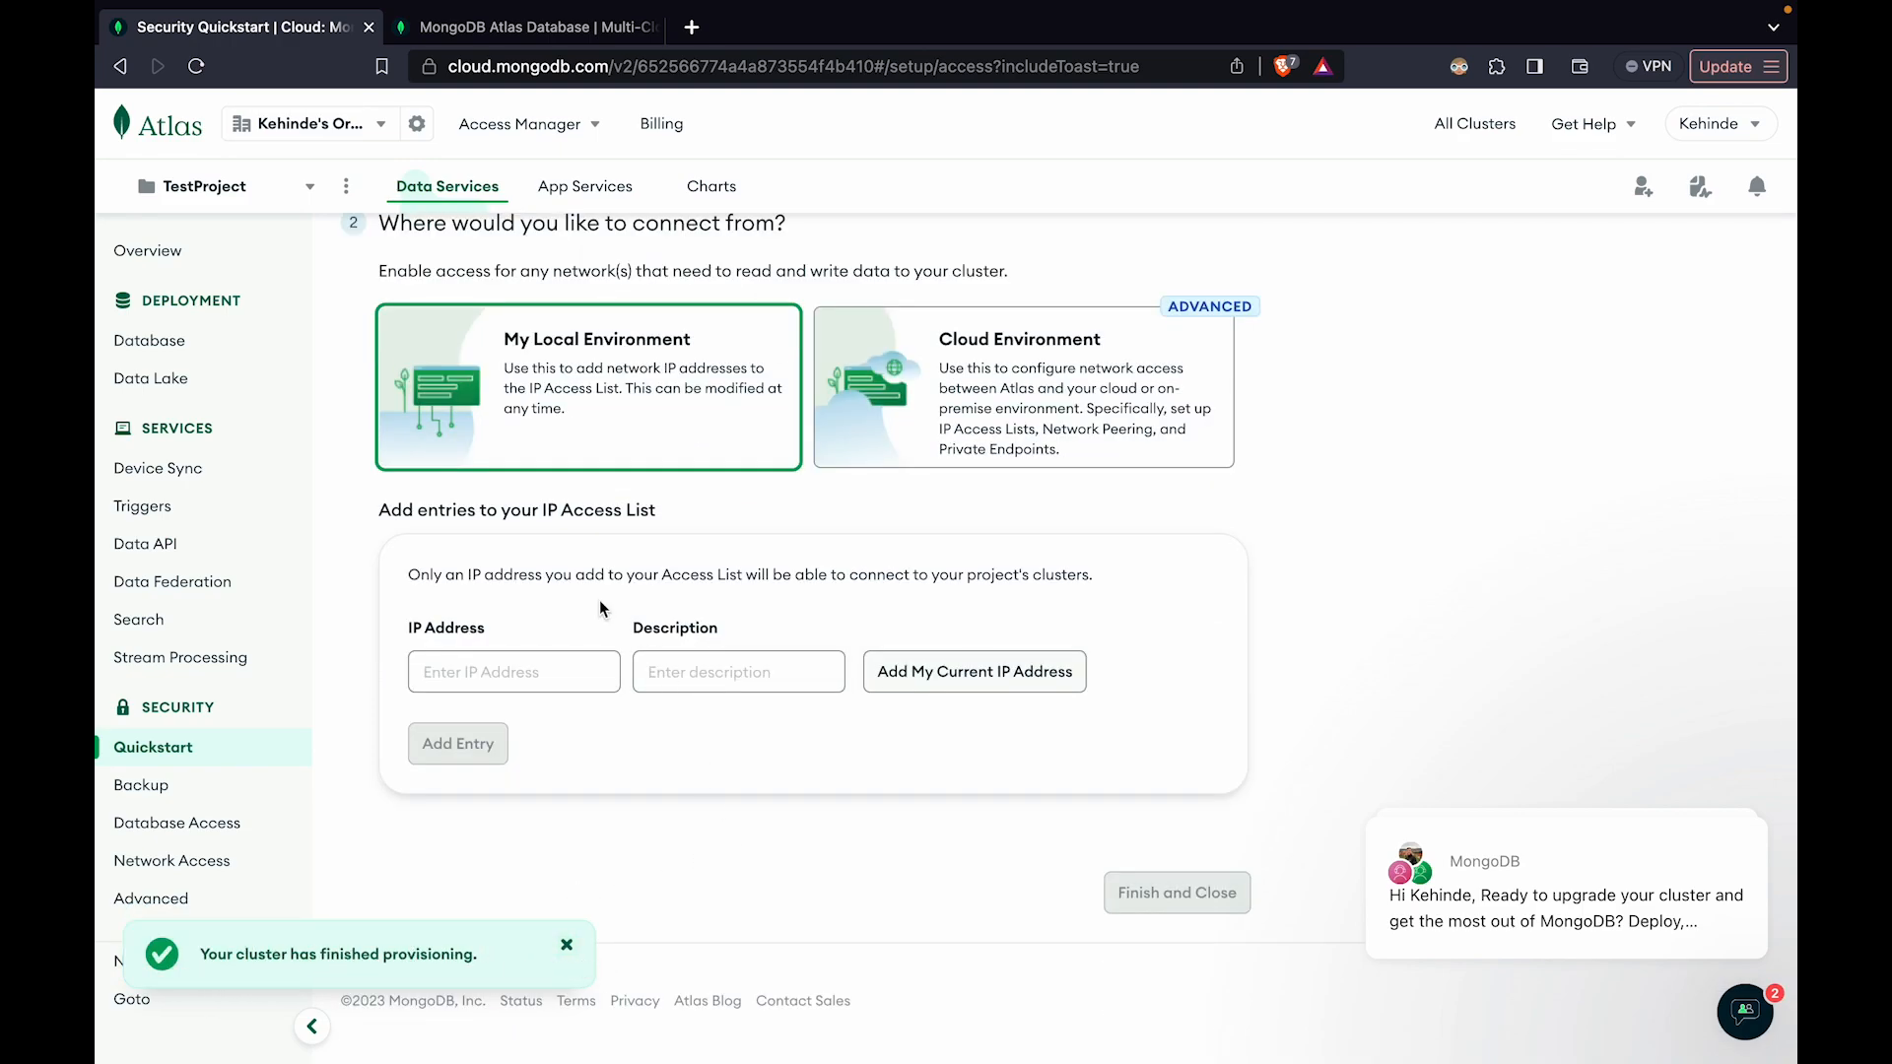
click(478, 670)
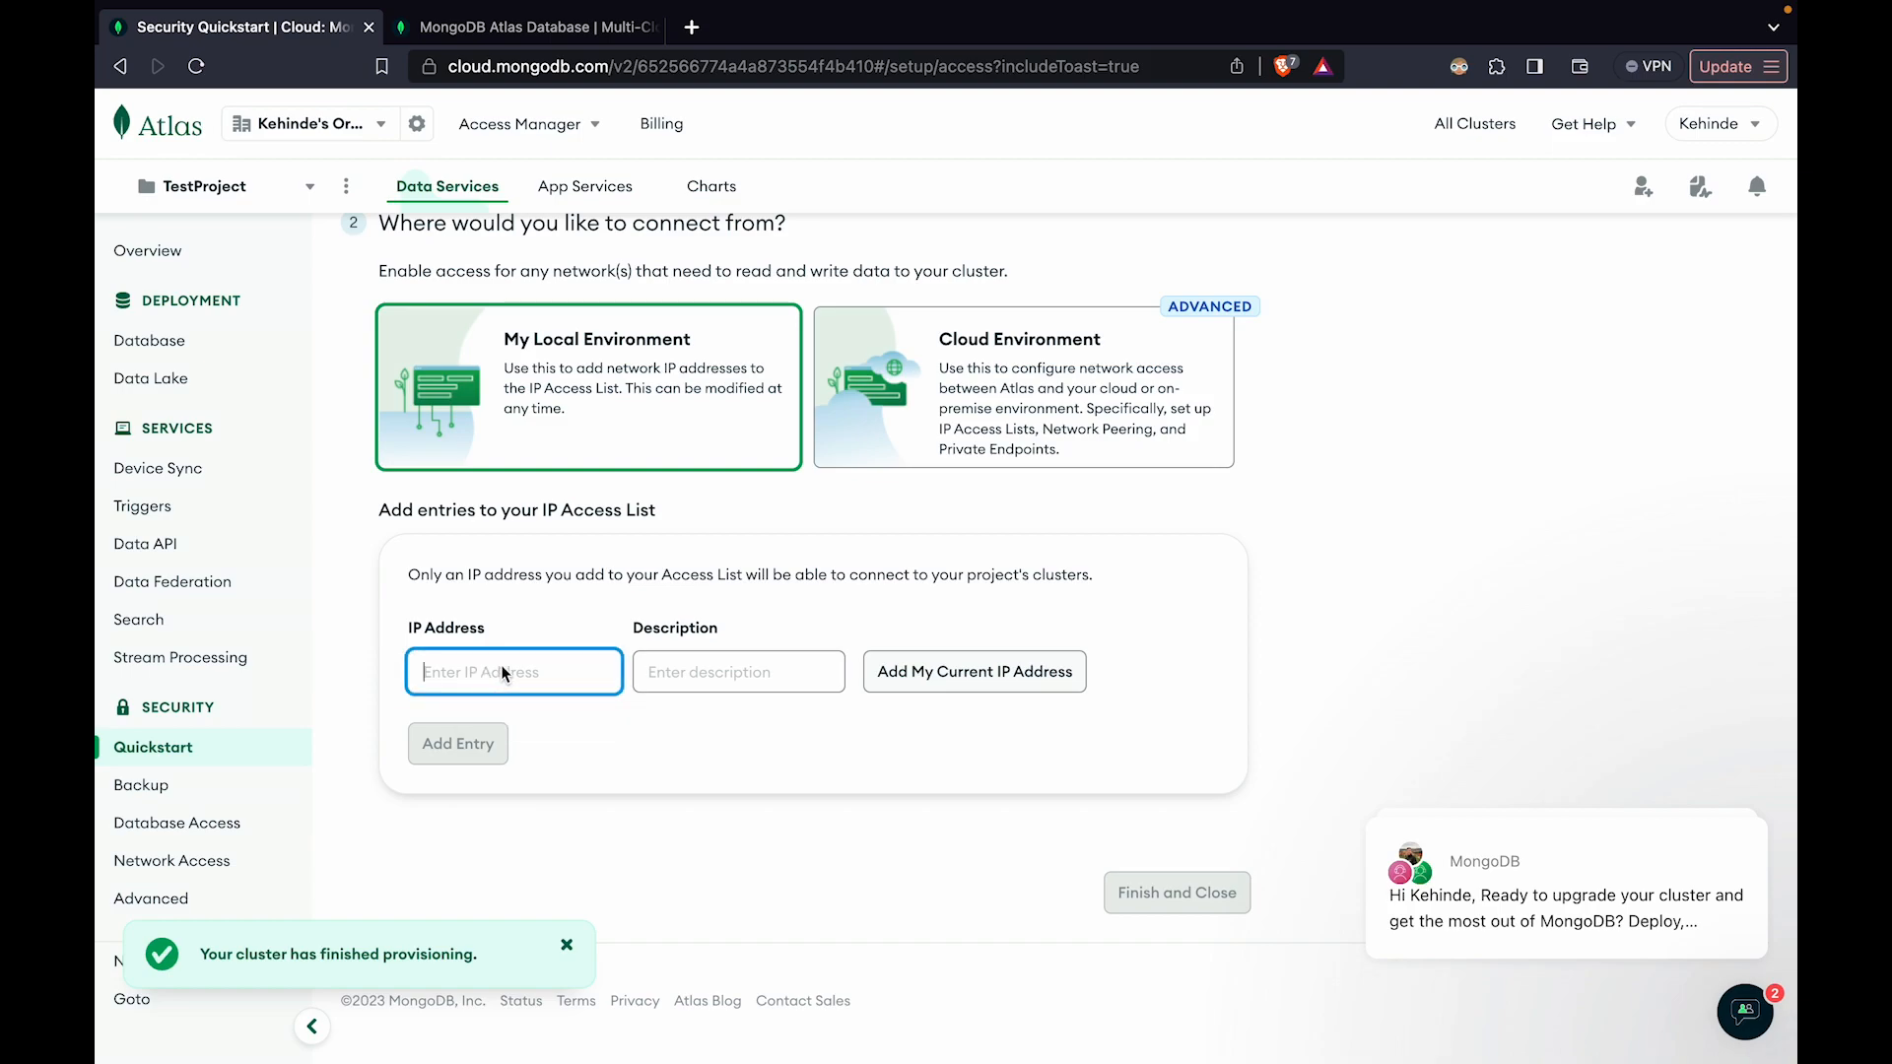
click(936, 672)
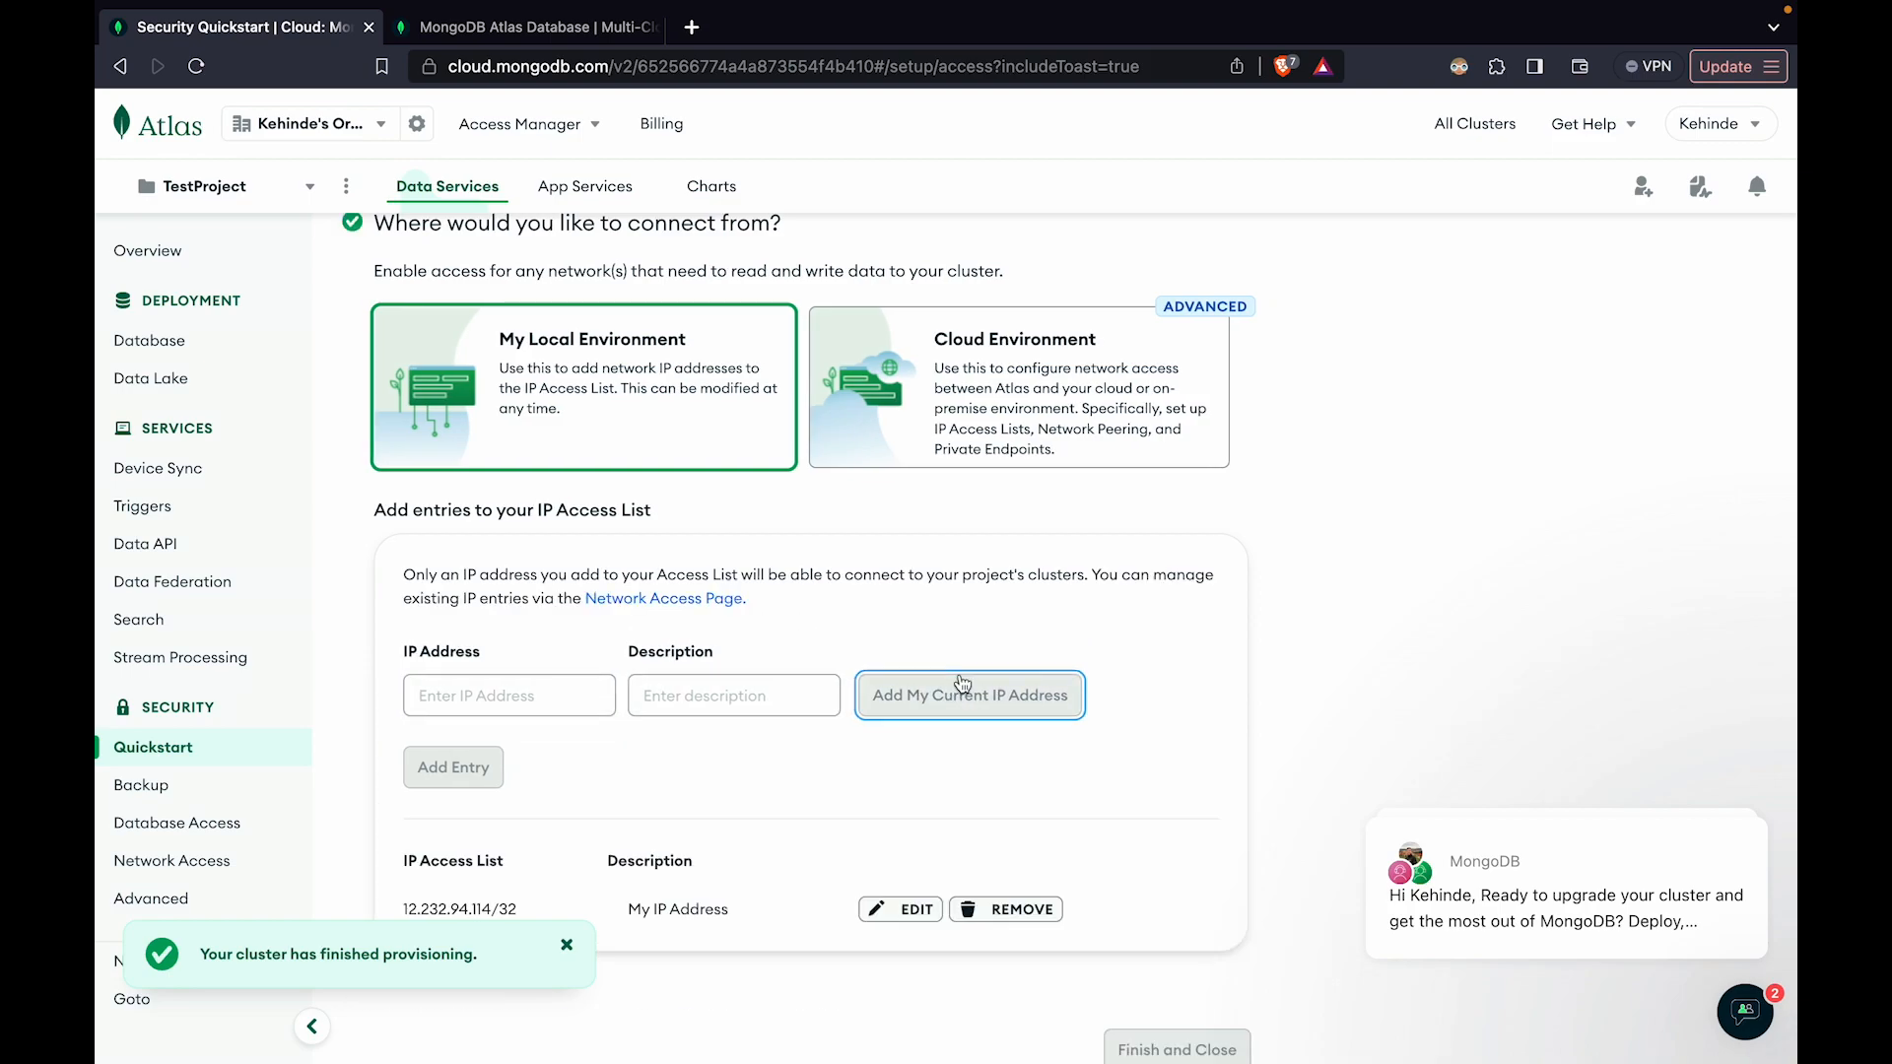
scroll(836, 654, down, 2)
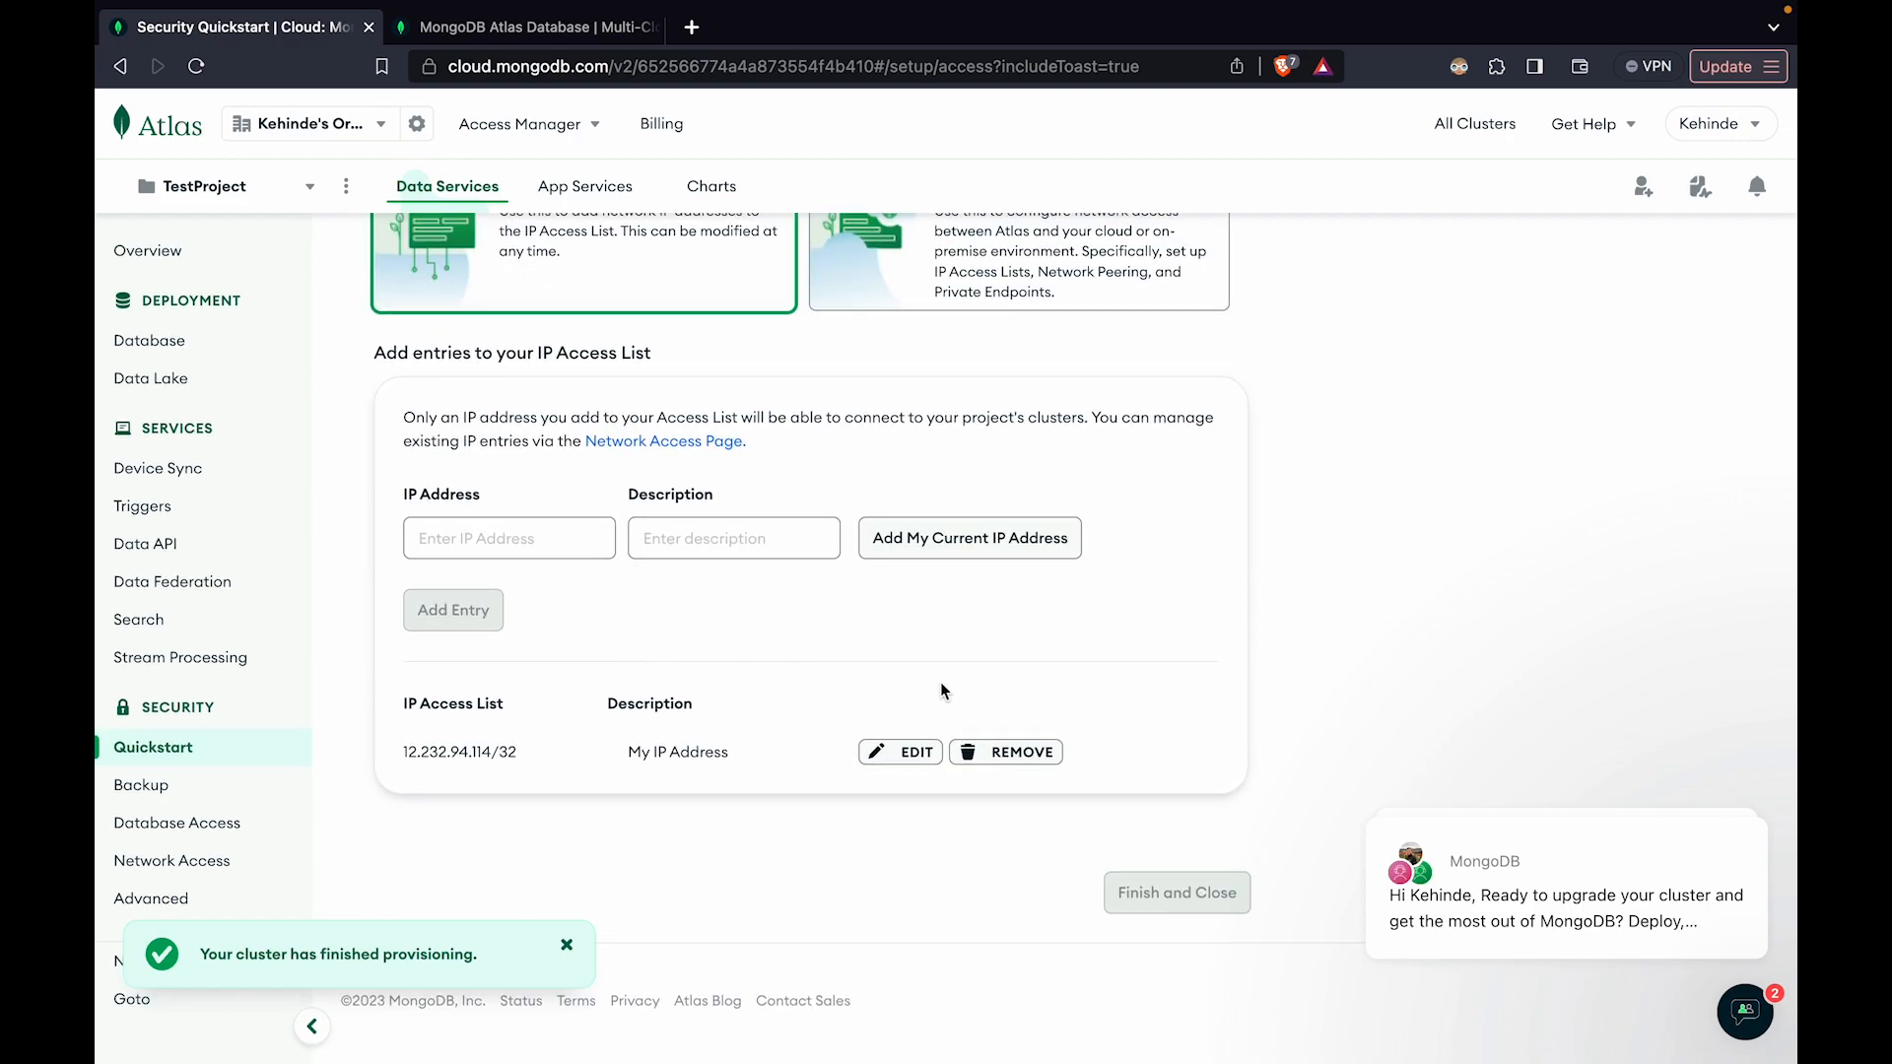
Create a database user with the username test and enter a password of its own instead of the autogenerated one
scroll(907, 666, up, 6)
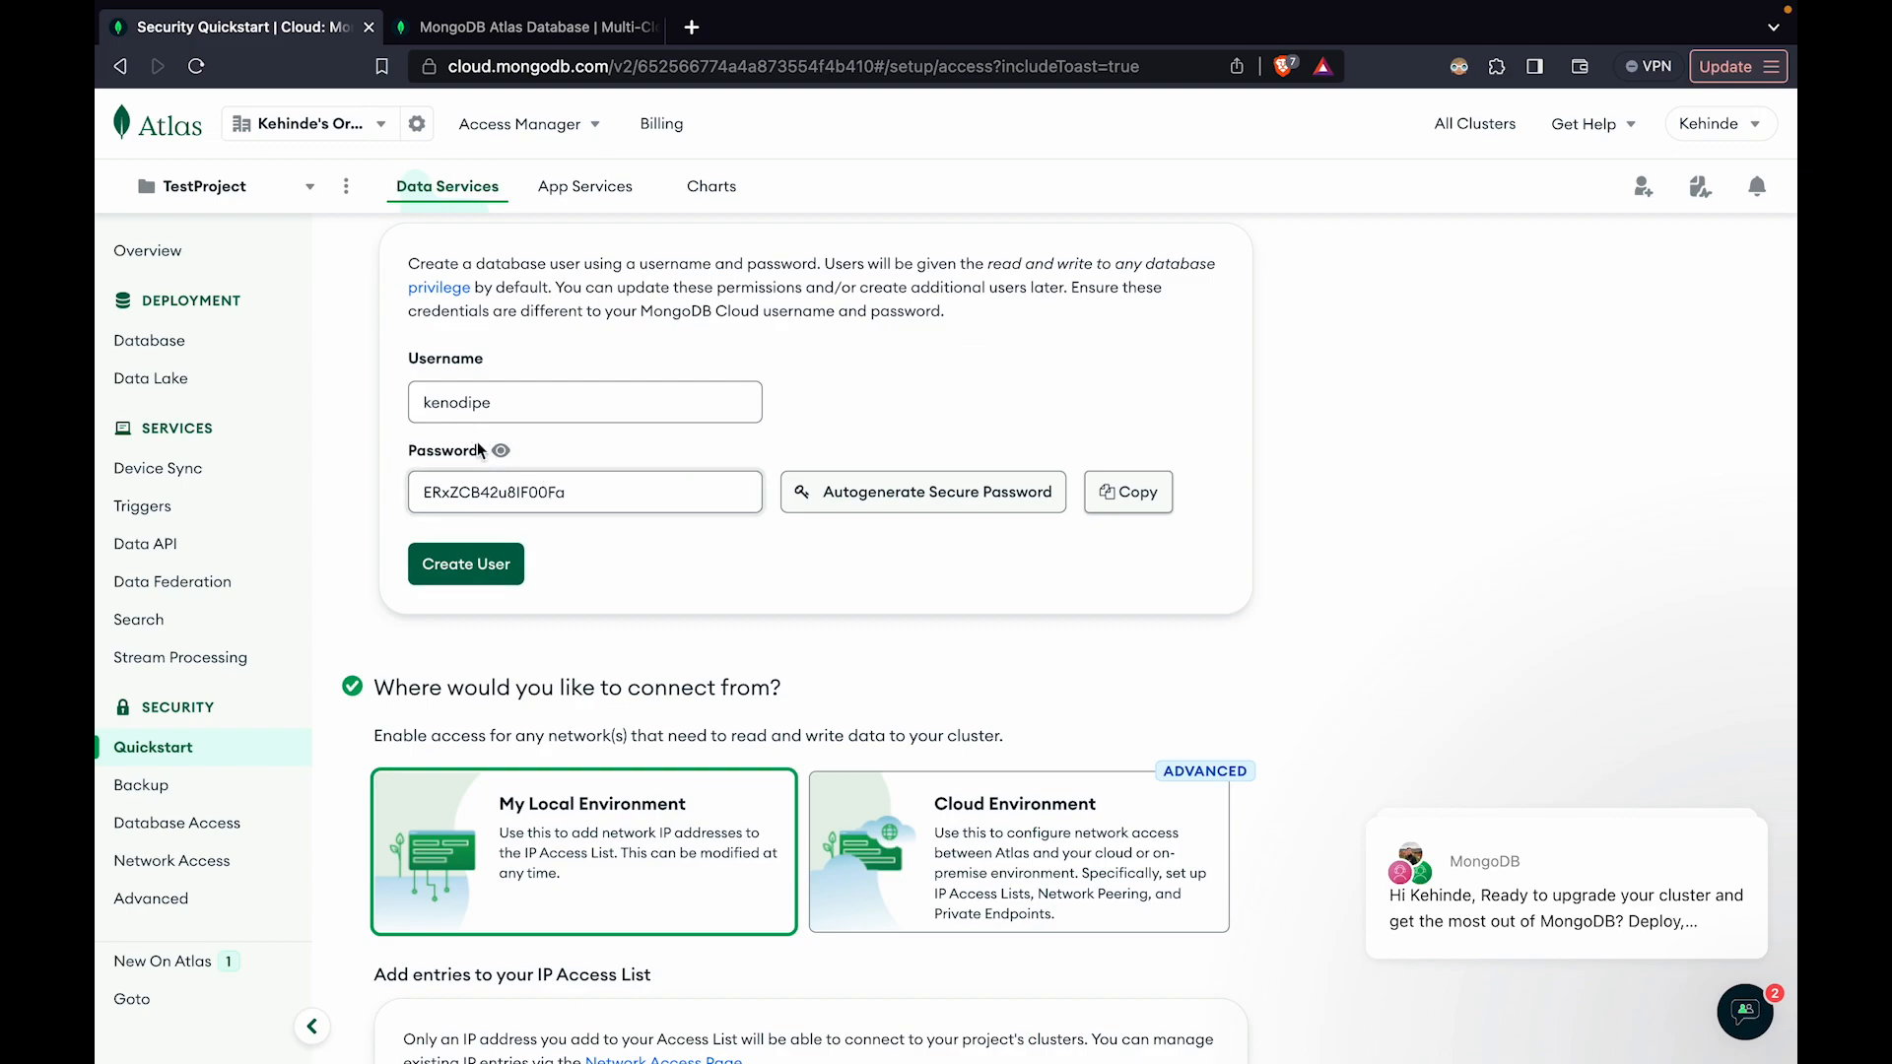
double_click(474, 387)
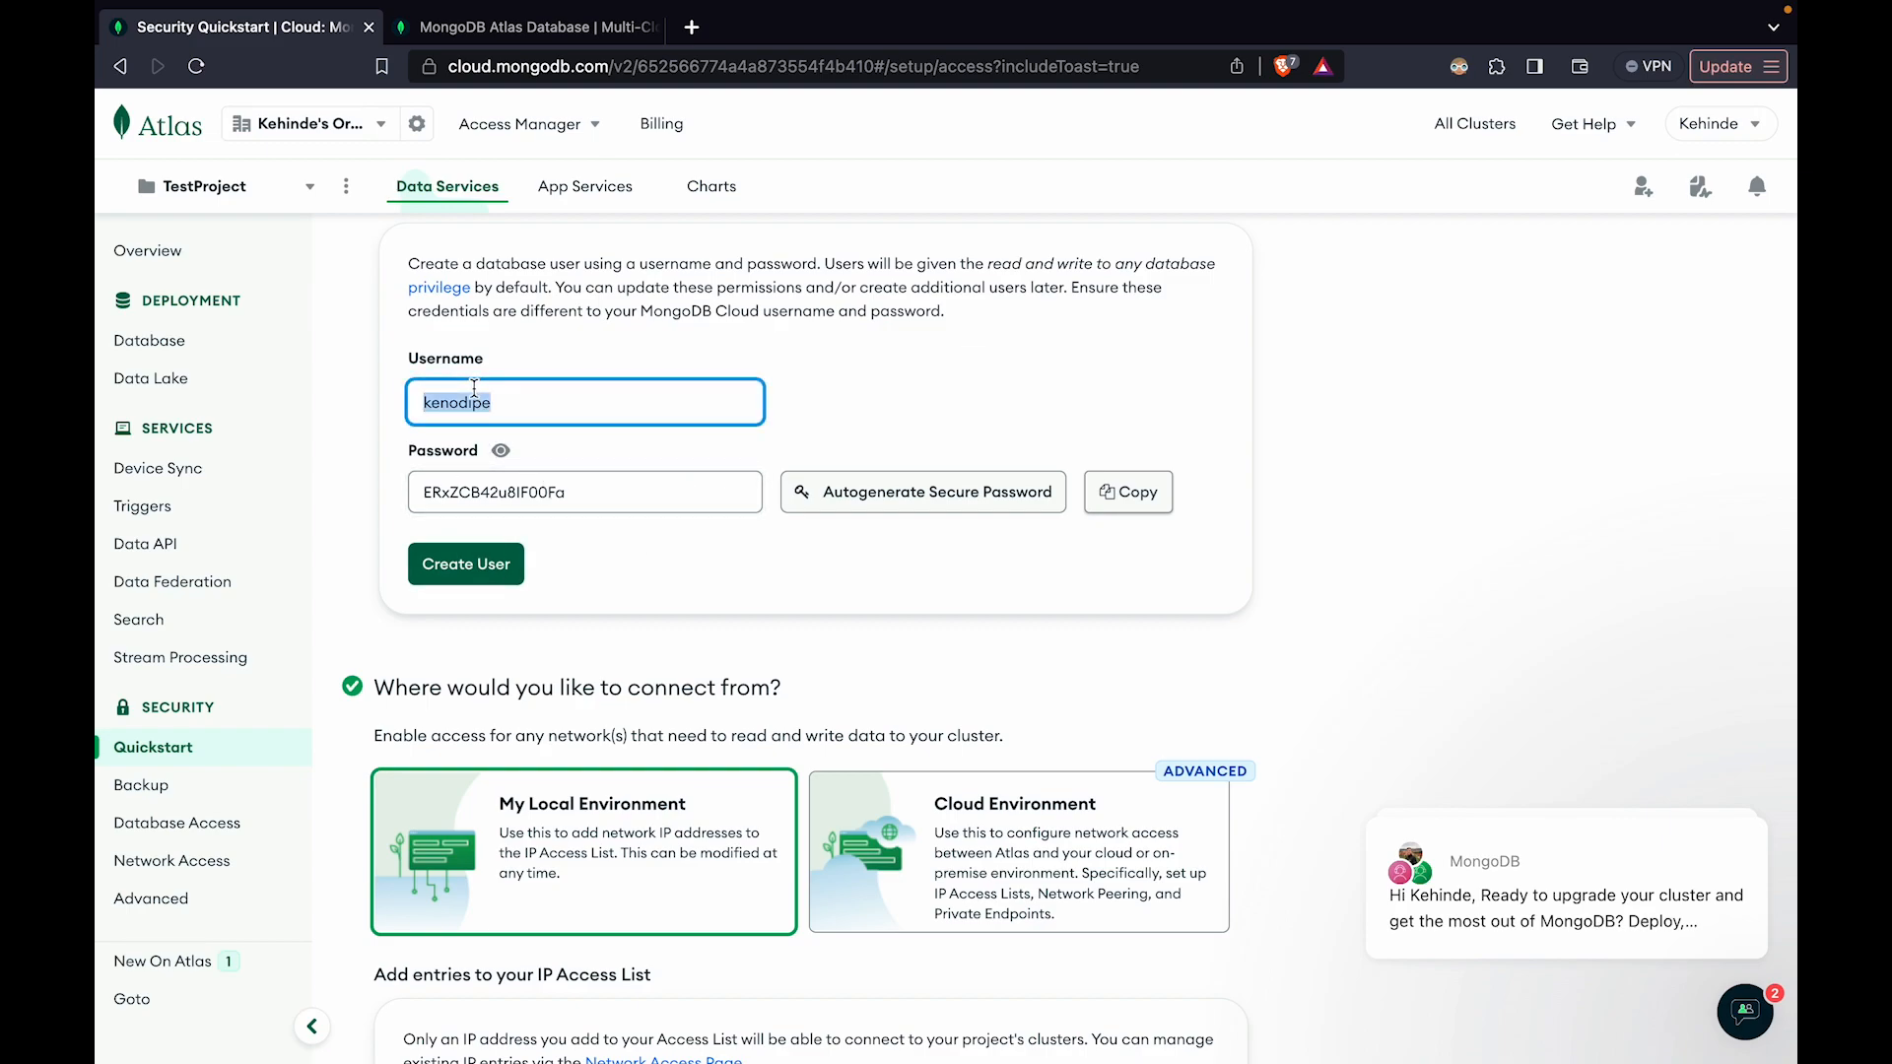
text(test)
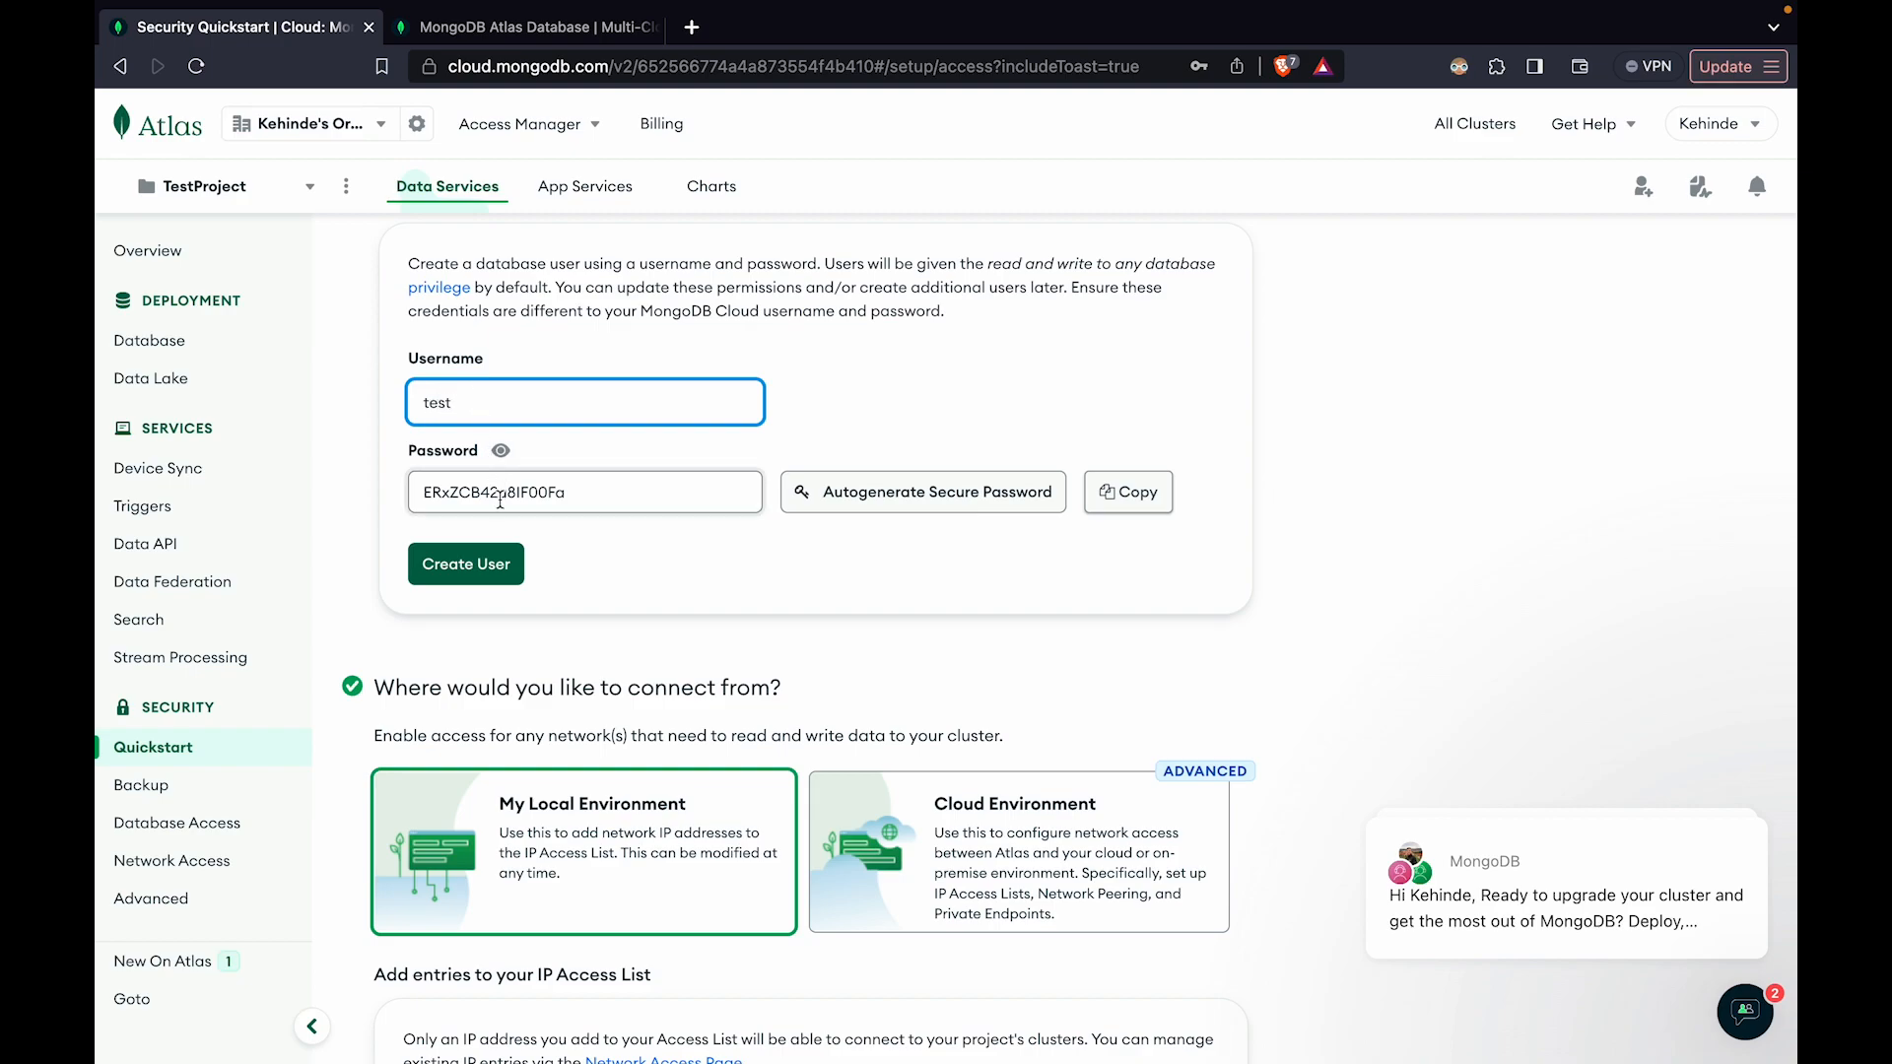
key(Tab)
text(t)
click(514, 559)
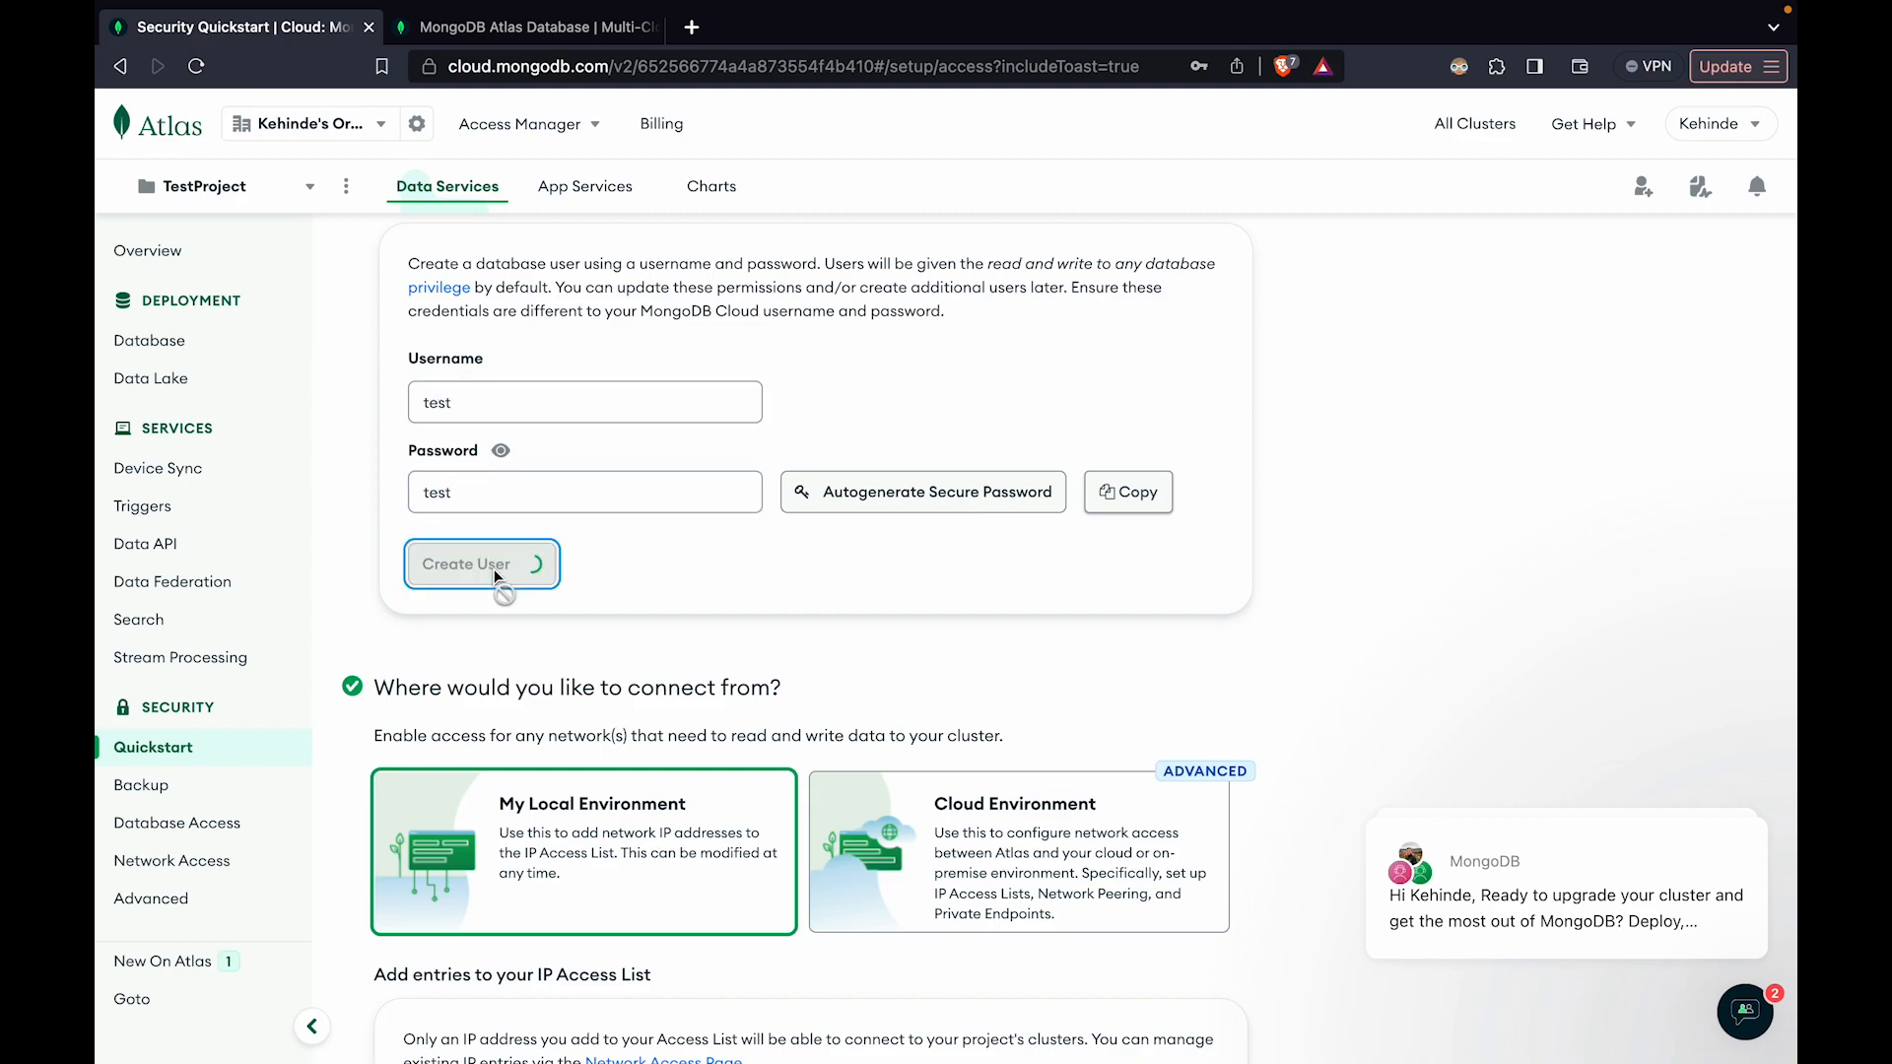
Finish the security quickstart and go to the project overview
scroll(653, 480, down, 2)
scroll(653, 480, down, 6)
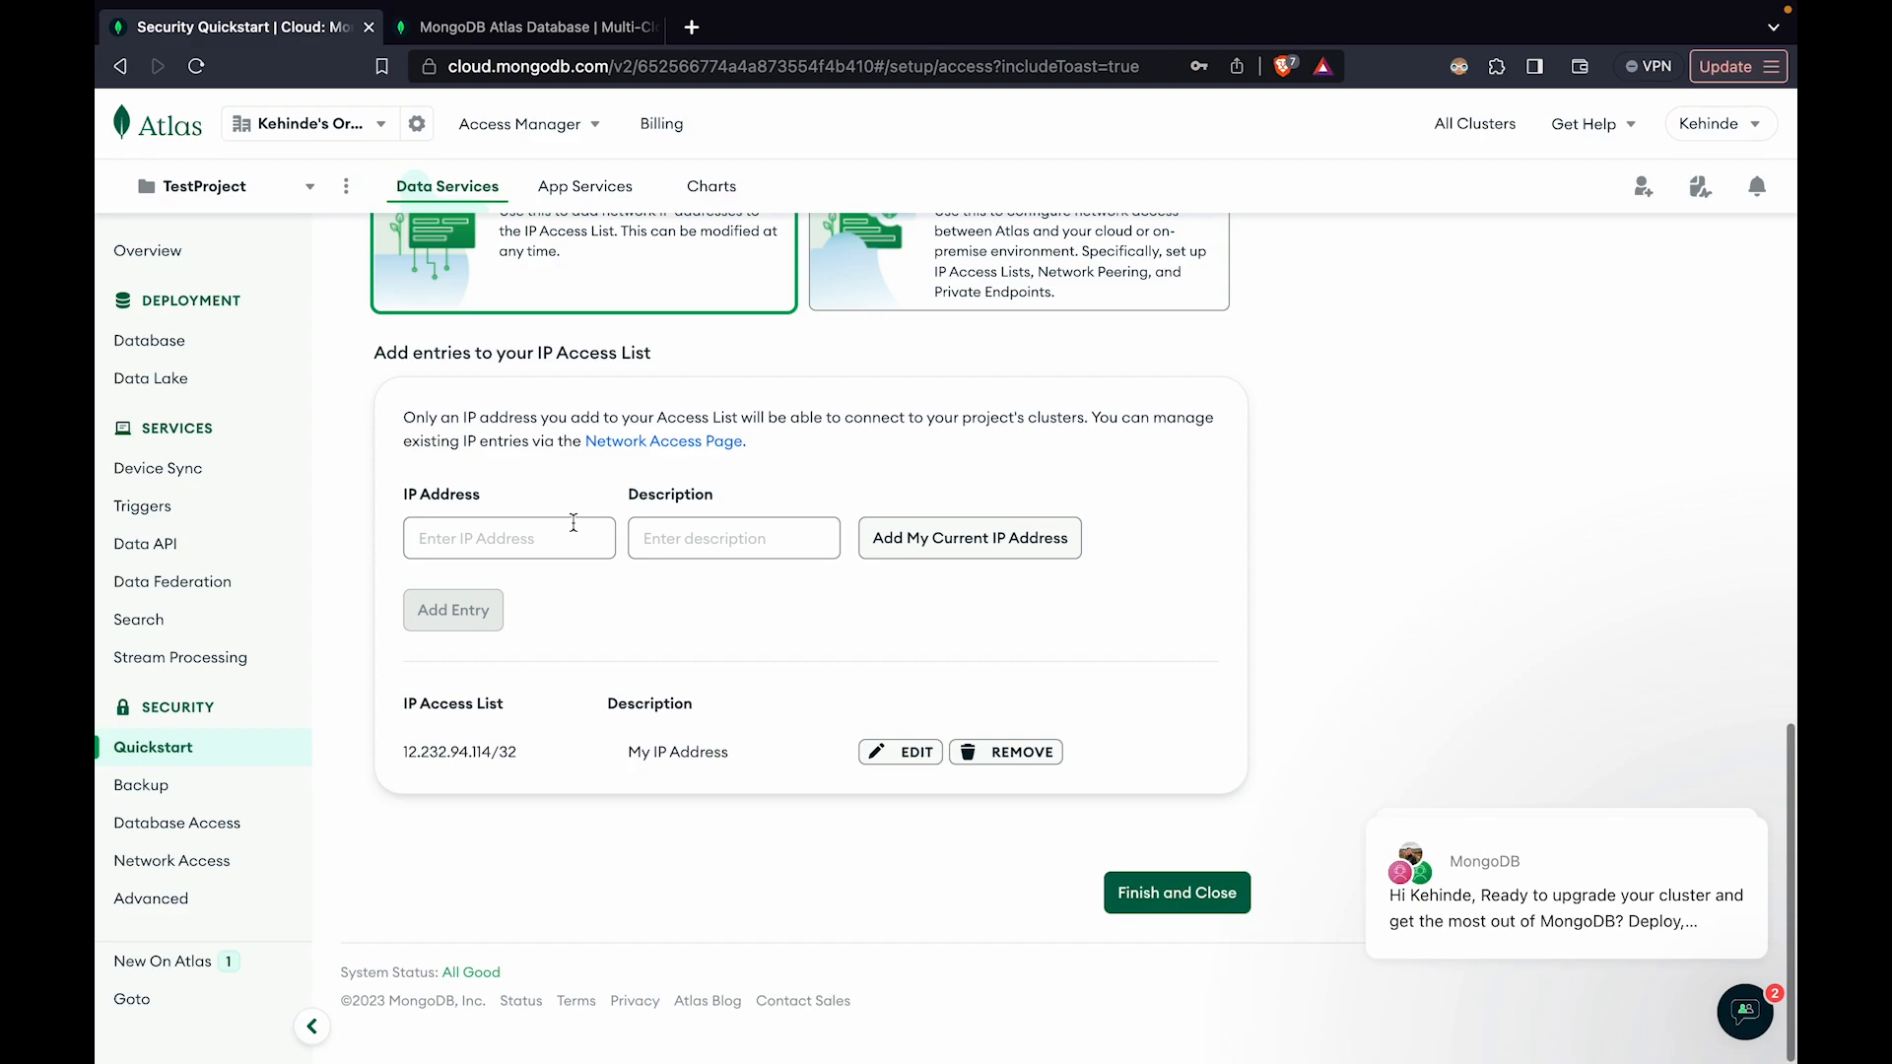
click(1140, 905)
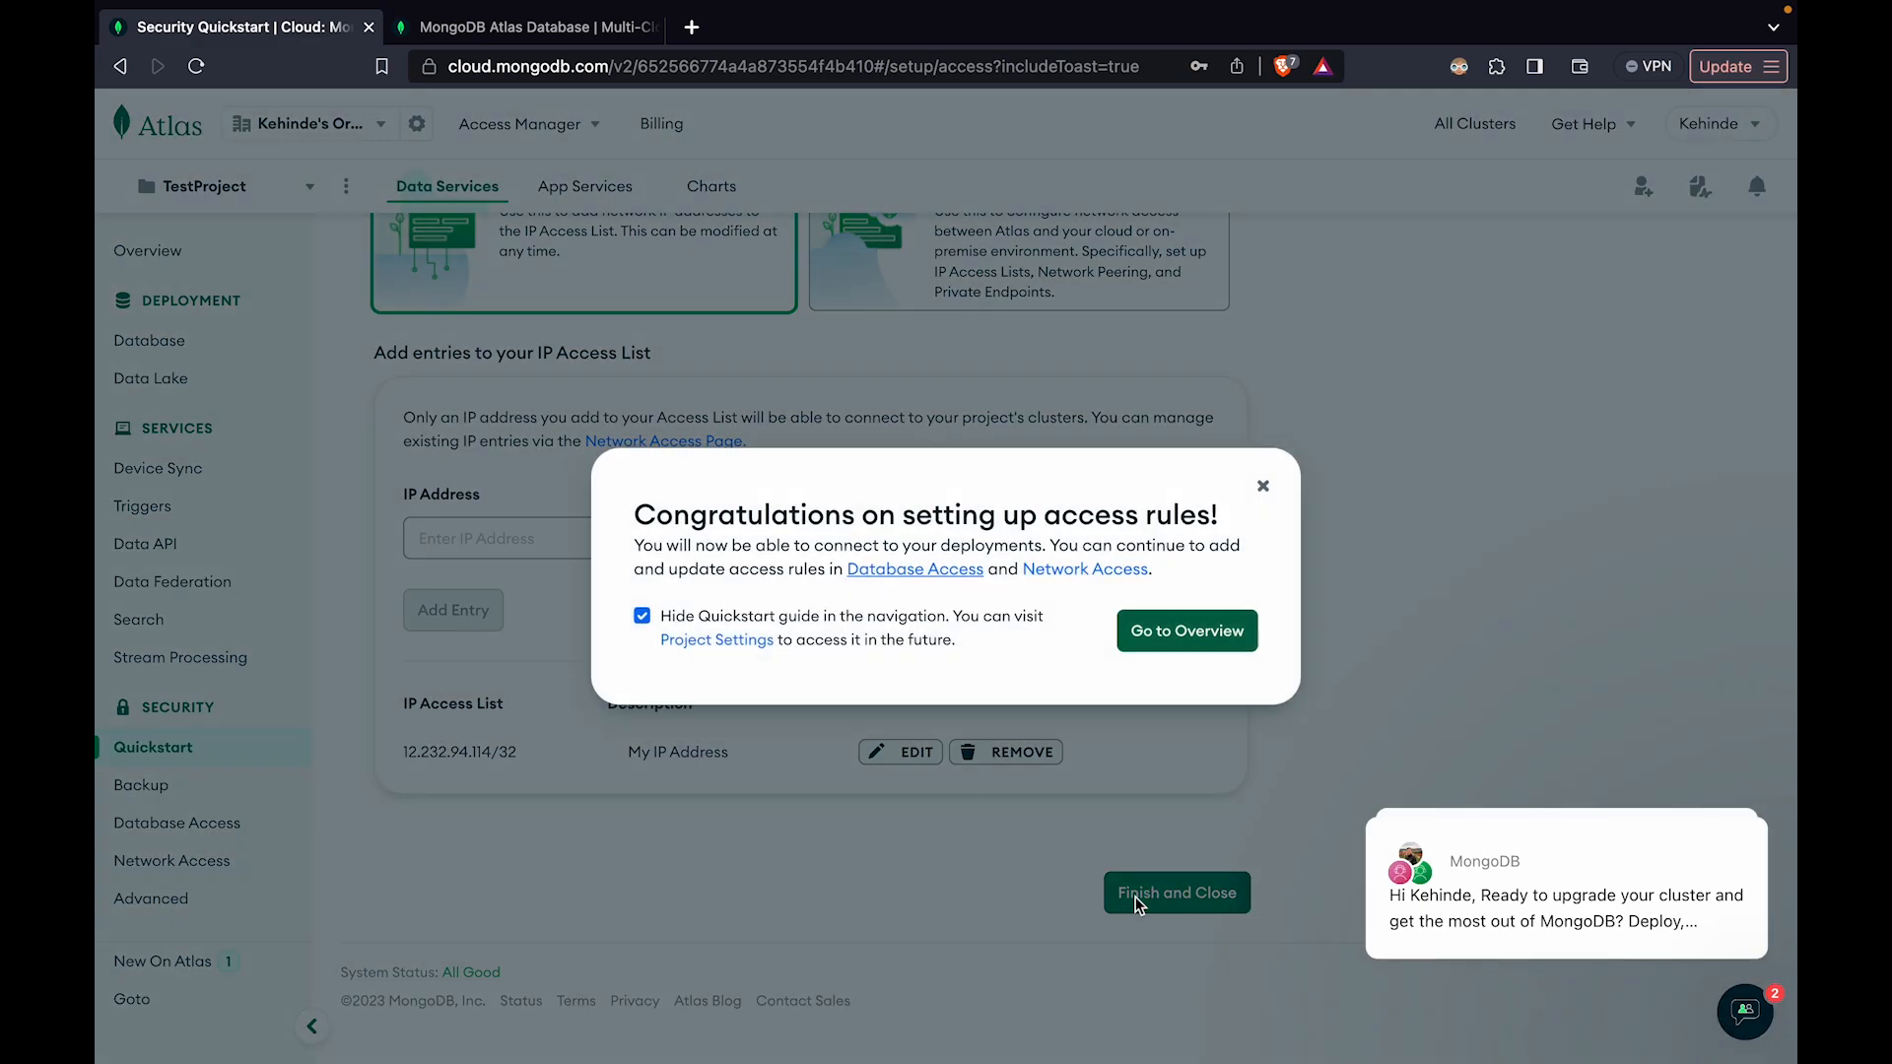
click(1185, 639)
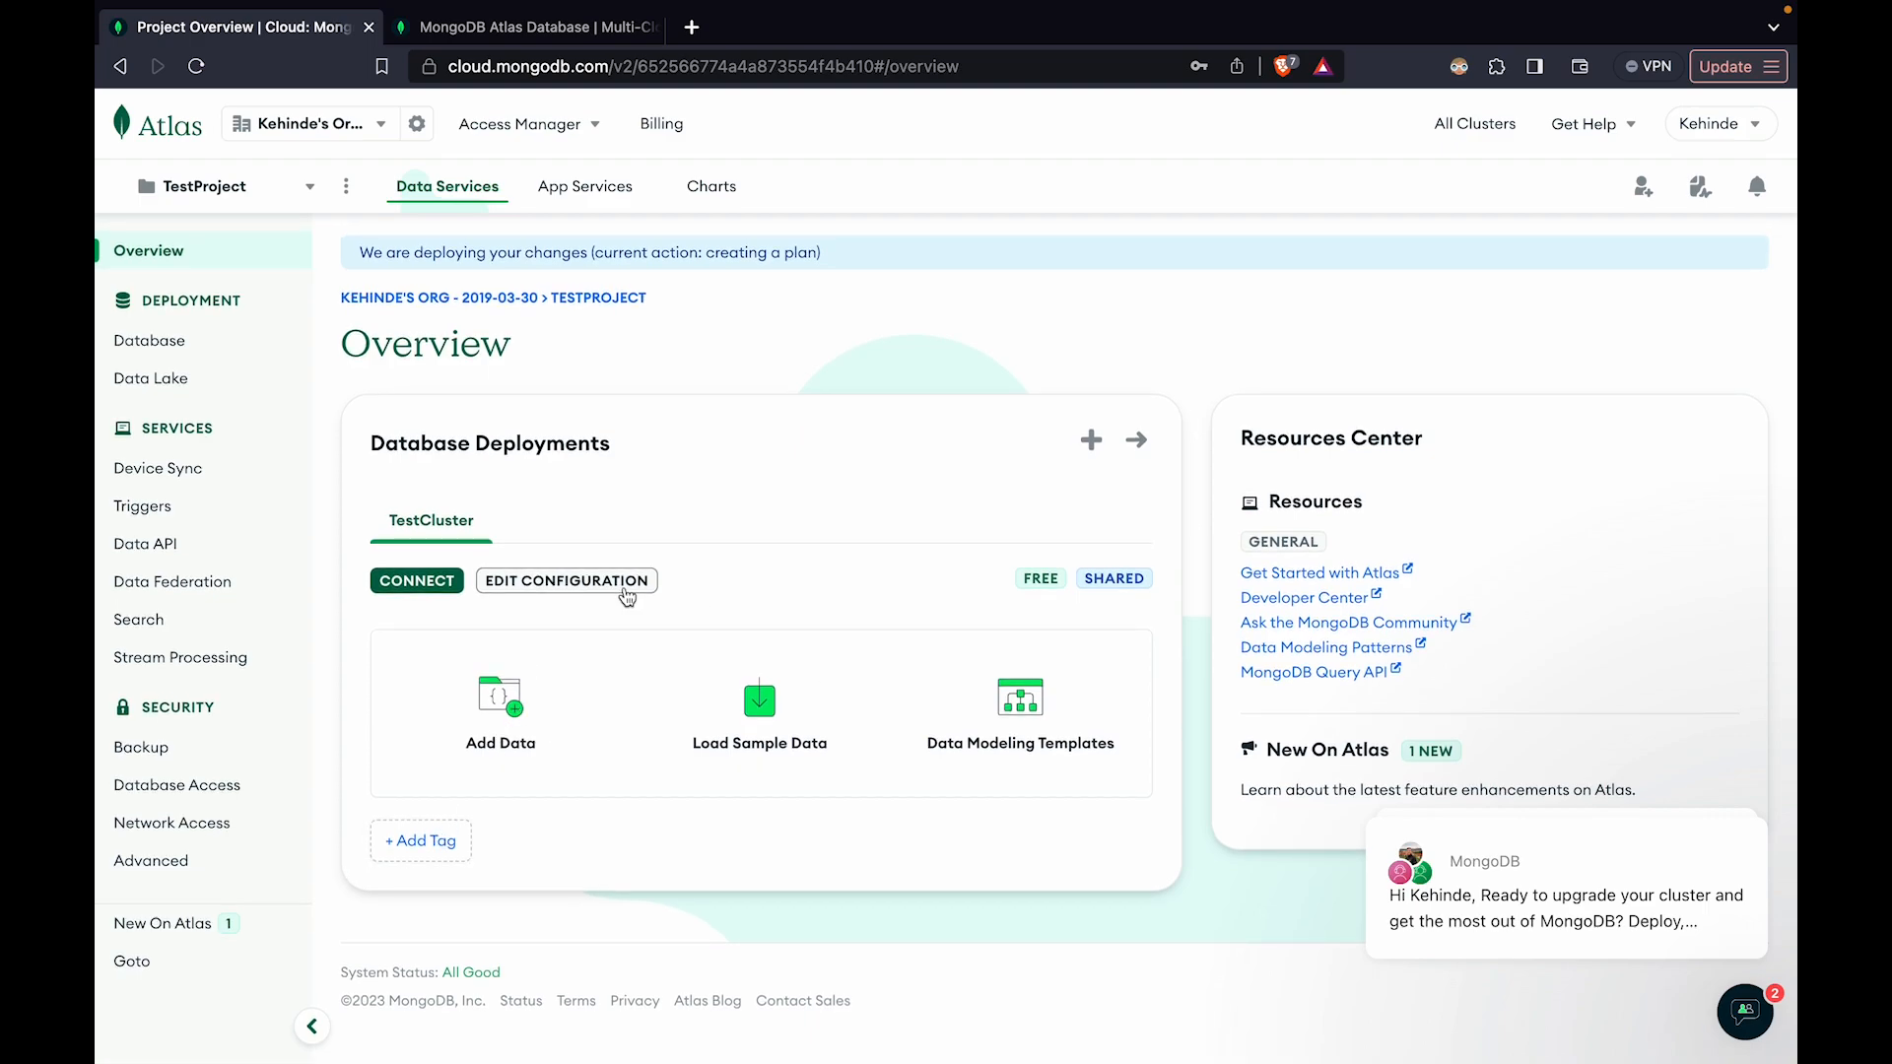
Open TestCluster's connection instructions for MongoDB for VS Code
click(418, 587)
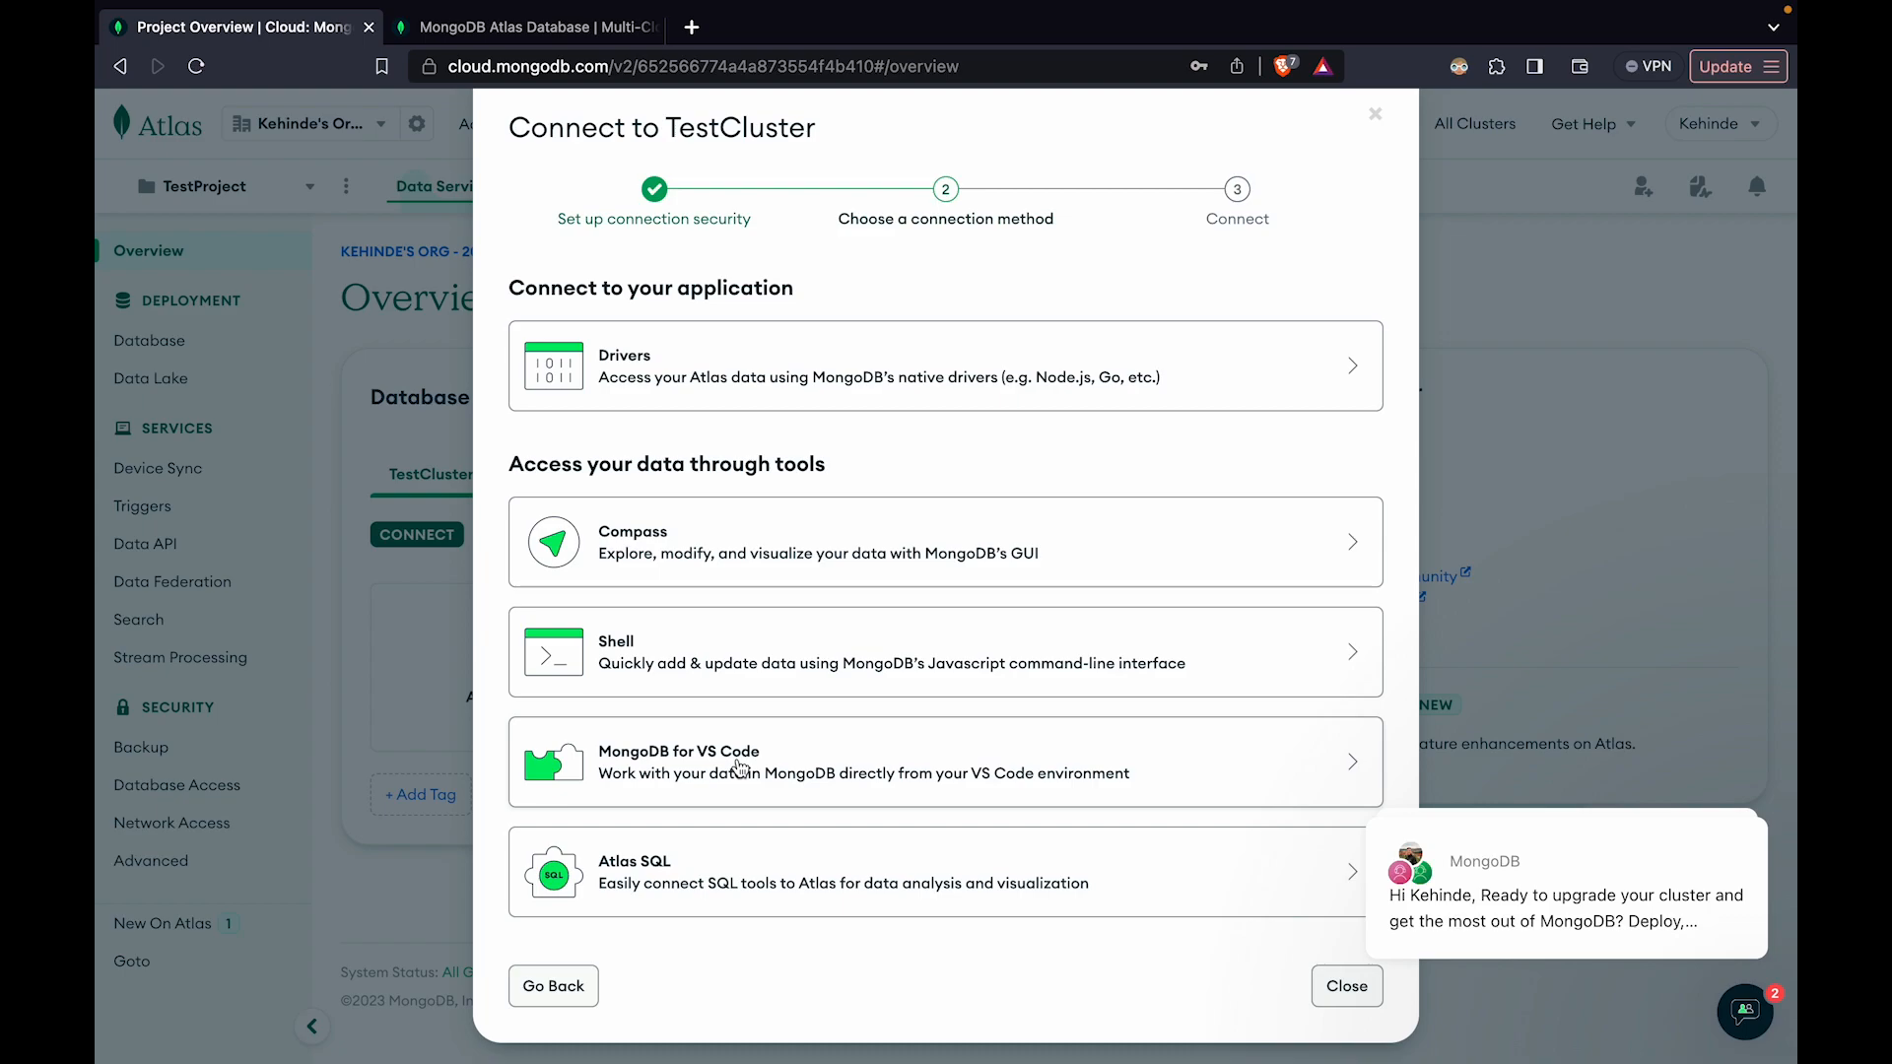
click(848, 757)
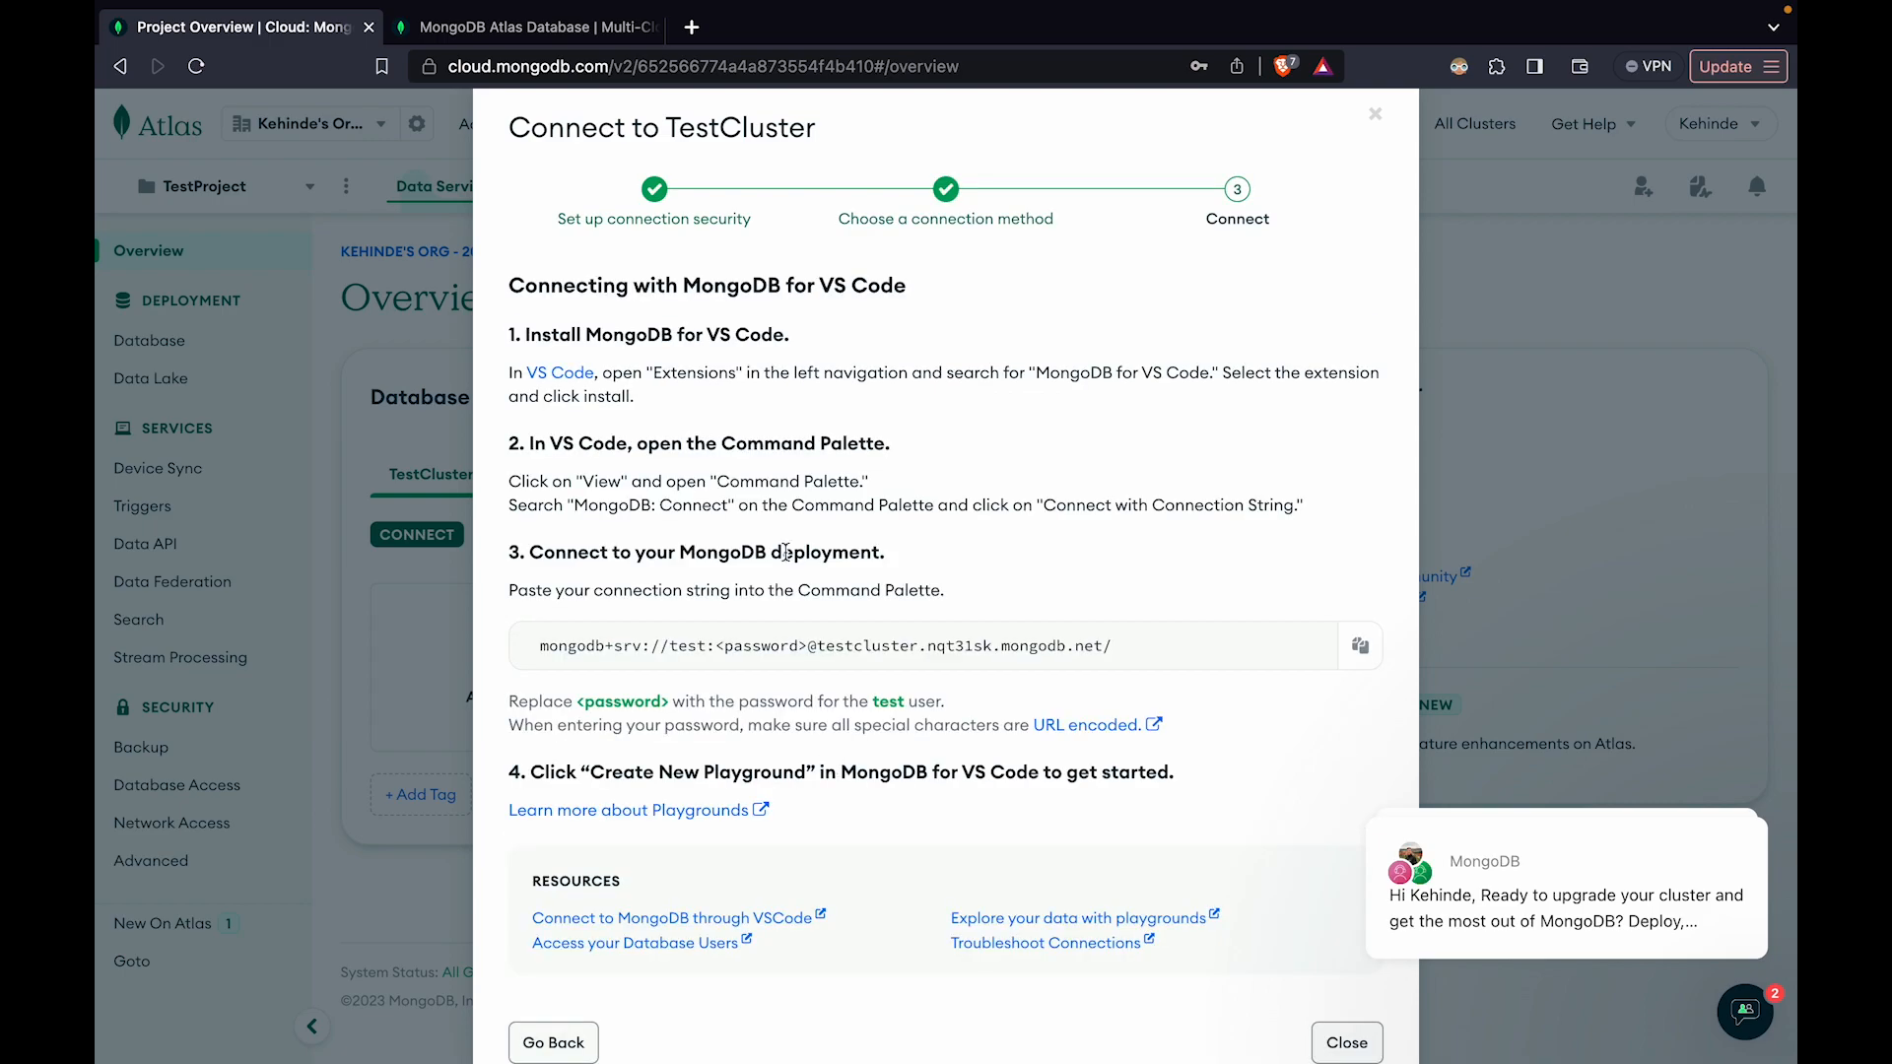
scroll(710, 443, down, 1)
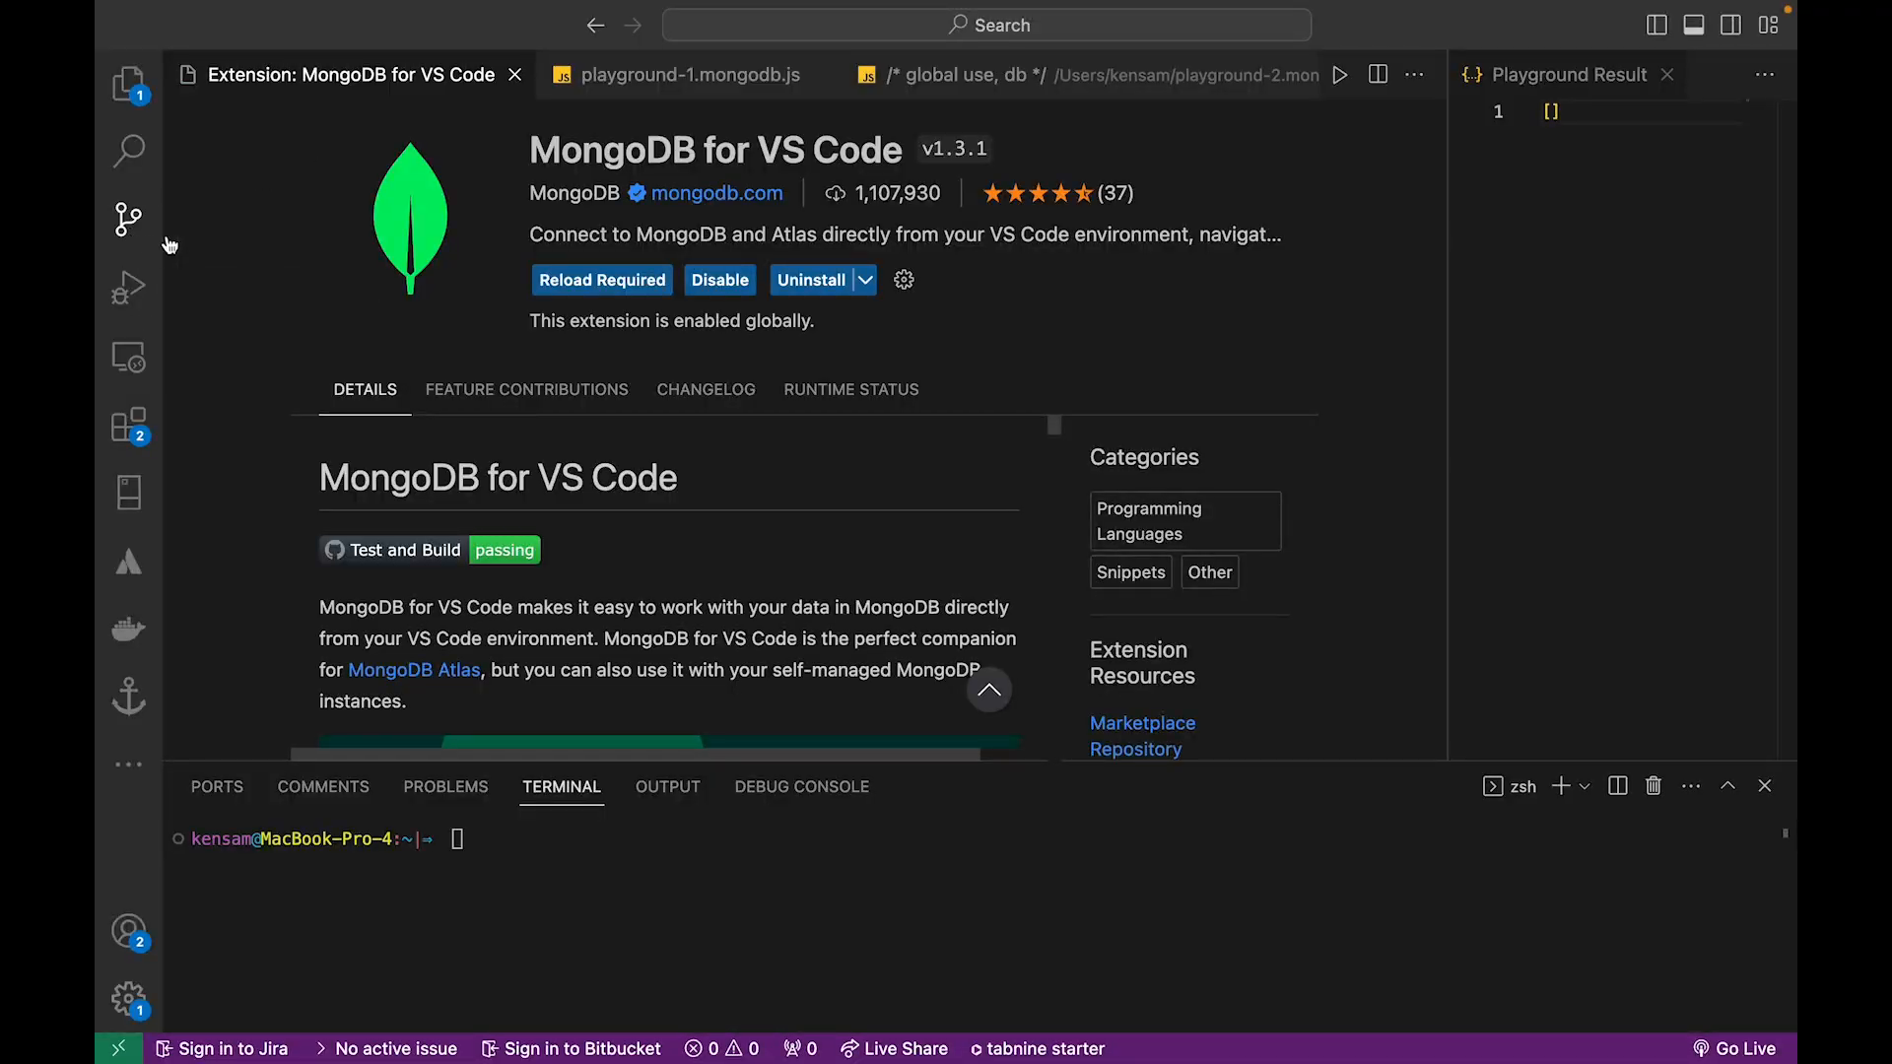
Switch to VS Code and view the MongoDB for VS Code extension among the mongodb extension results
click(129, 432)
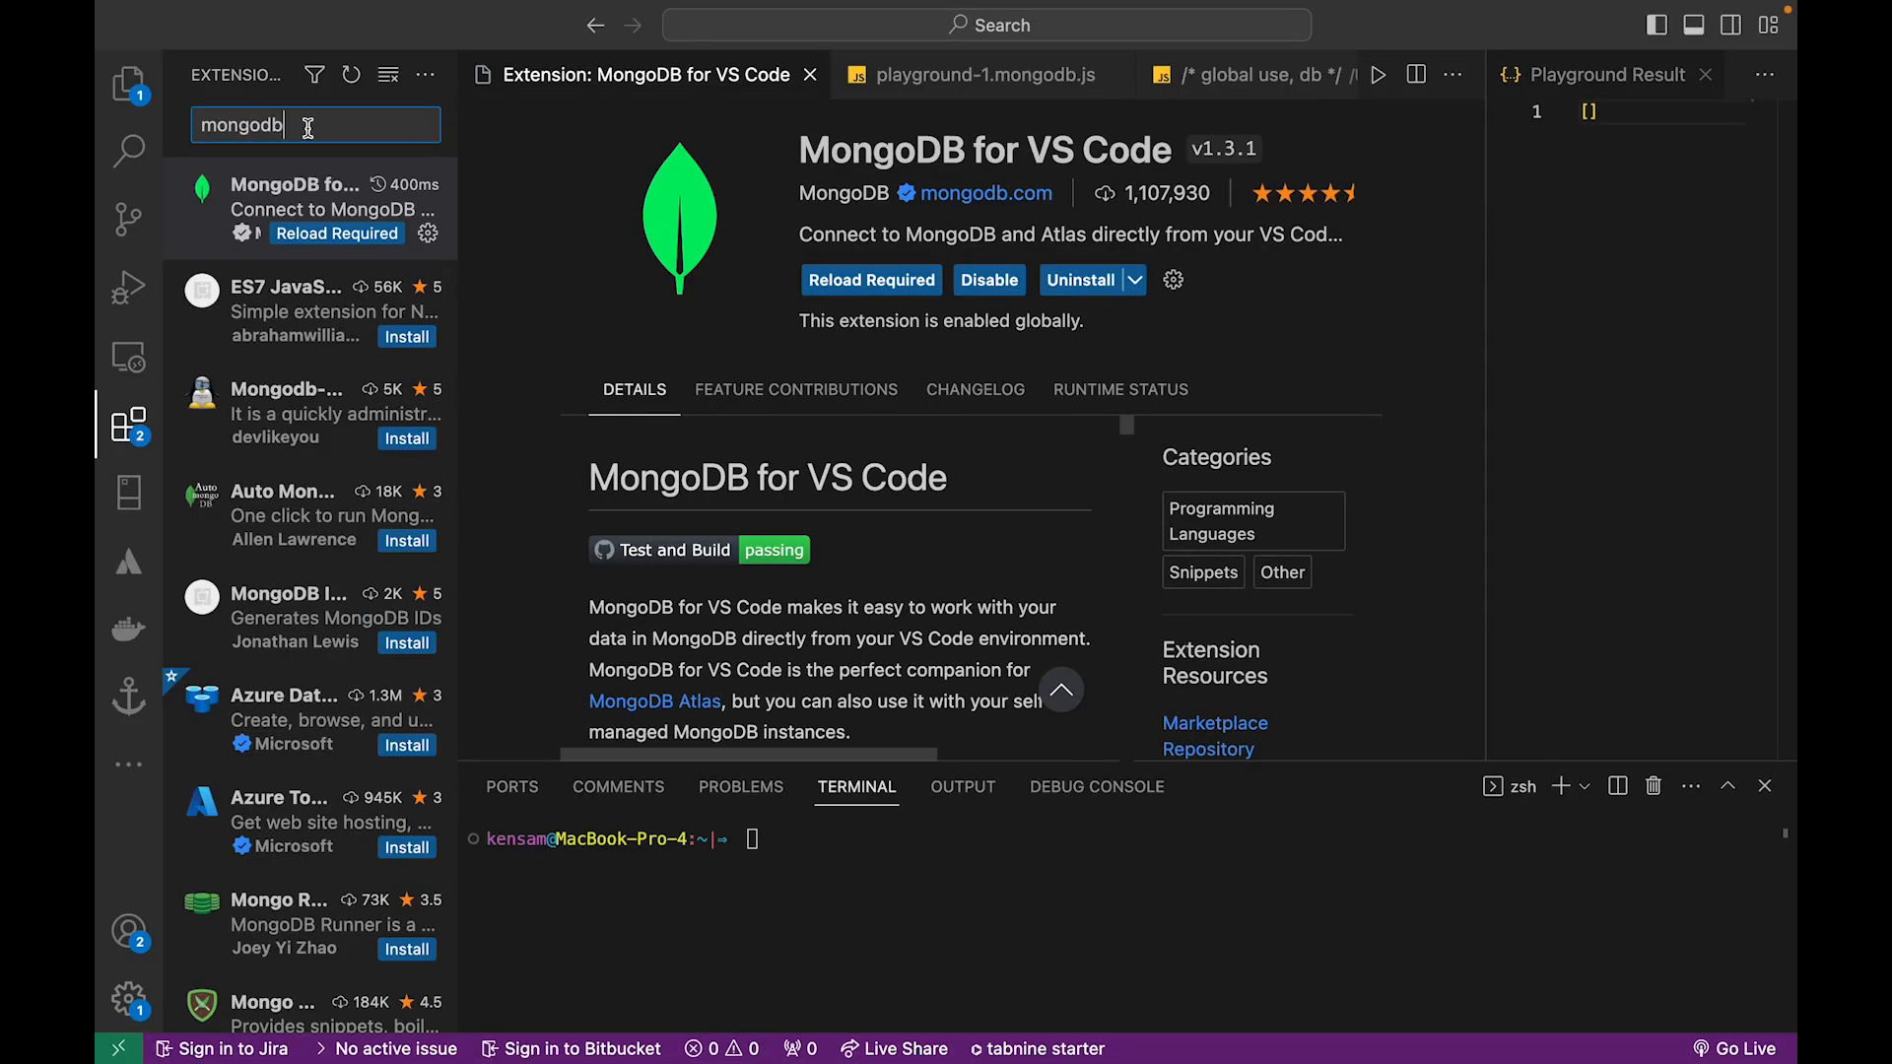
click(297, 204)
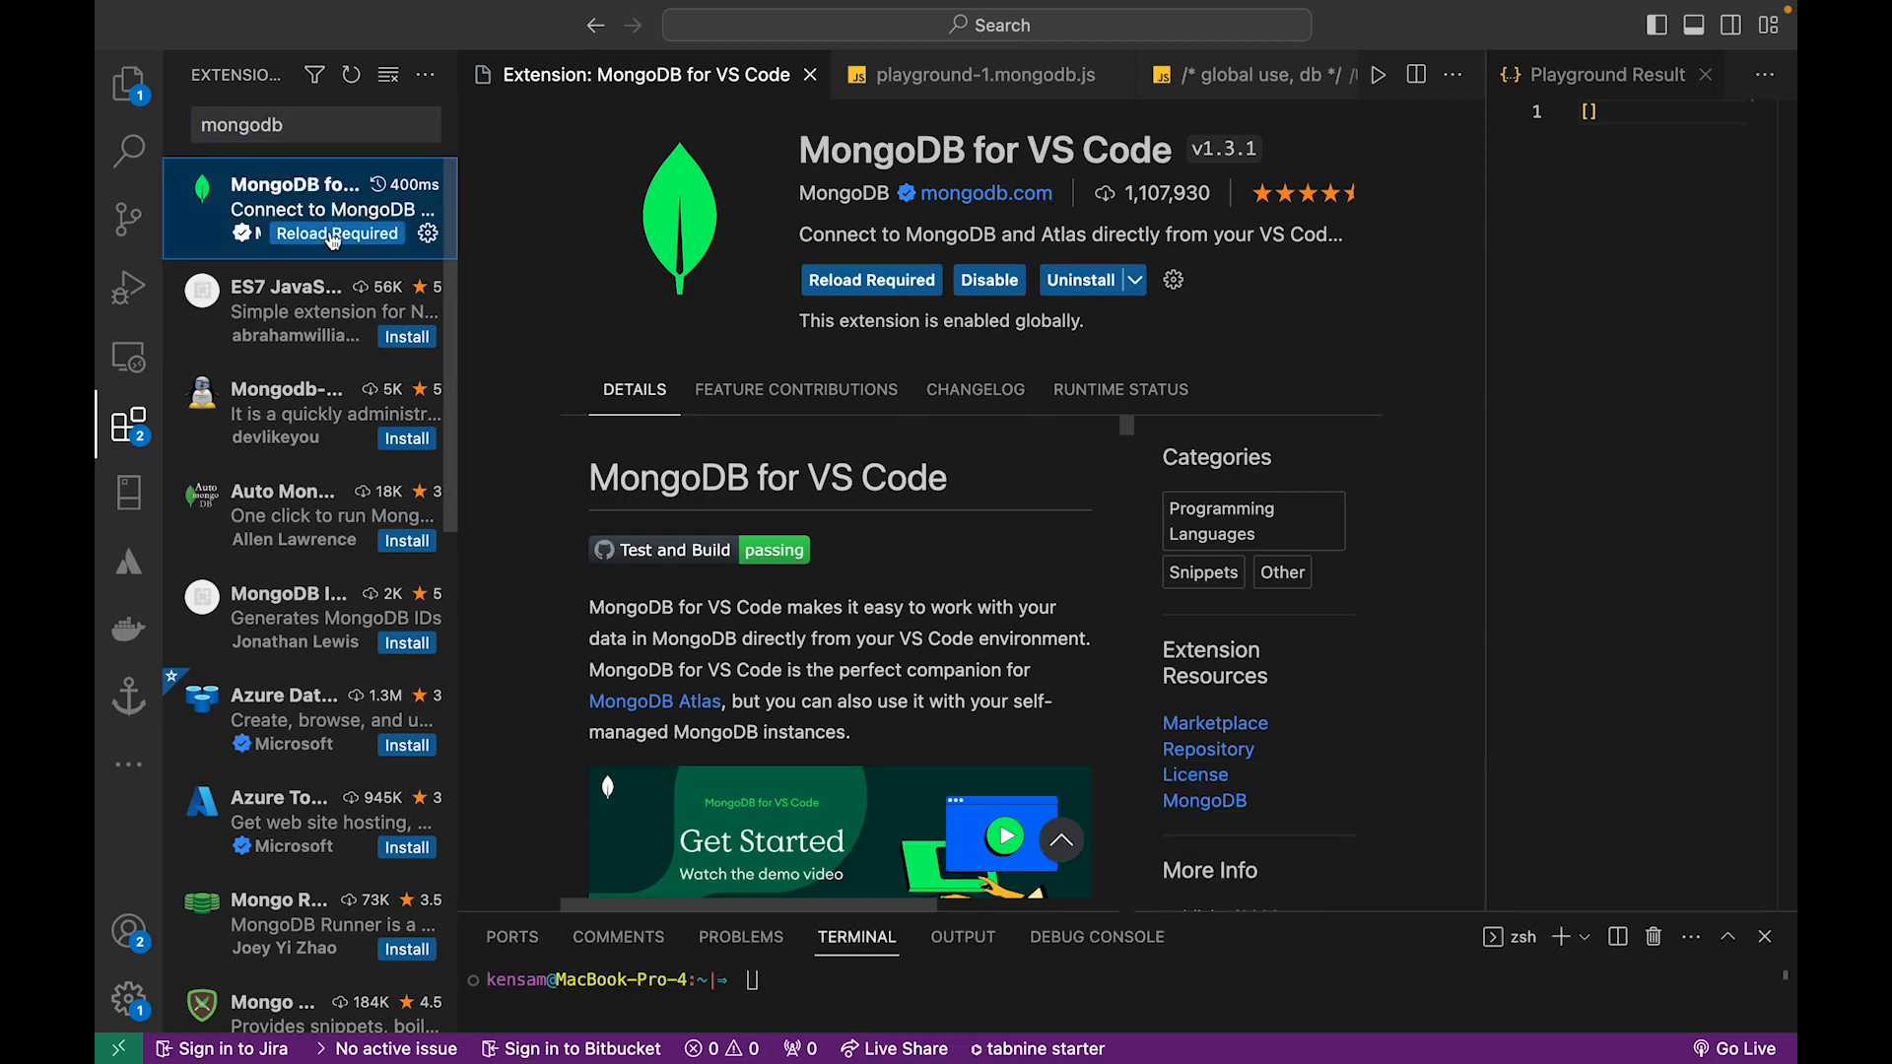
click(550, 240)
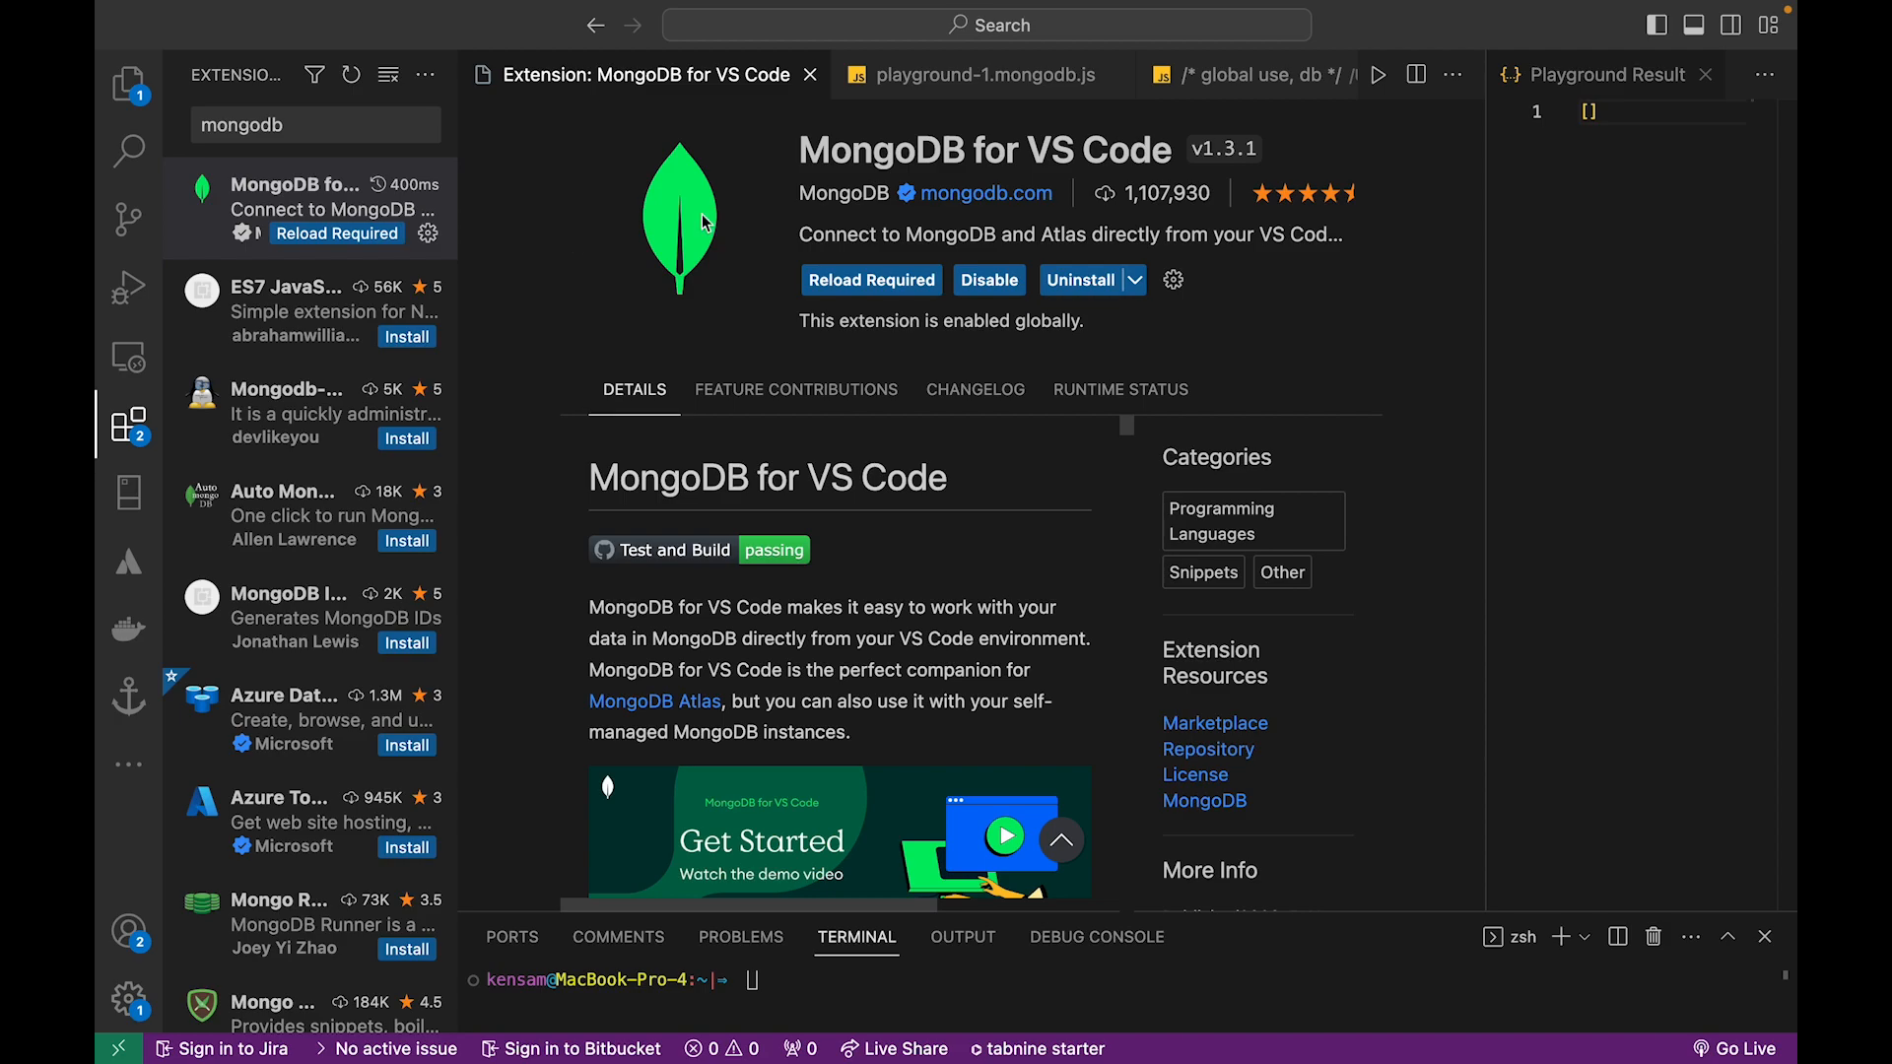
Start MongoDB's Connect with Connection String command and supply TestCluster's connection string copied from the Atlas instructions in the browser
key(super+shift+p)
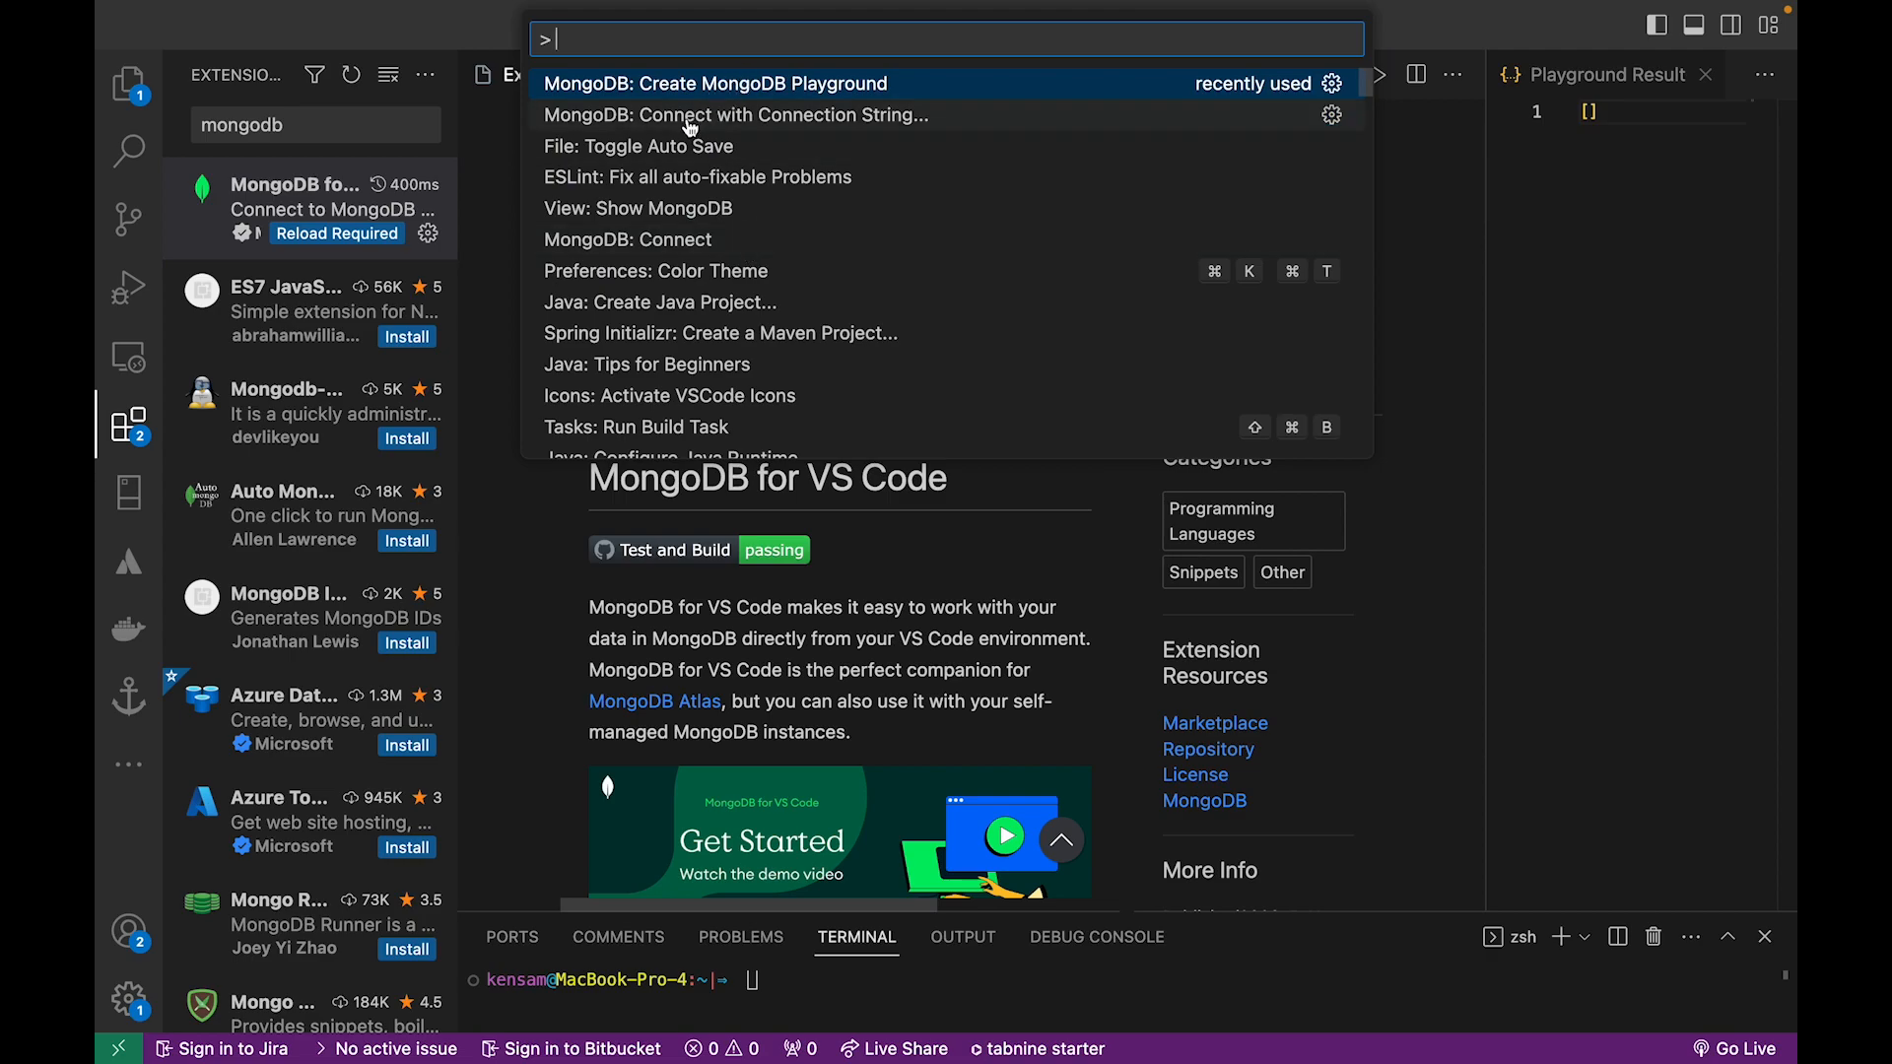
click(786, 116)
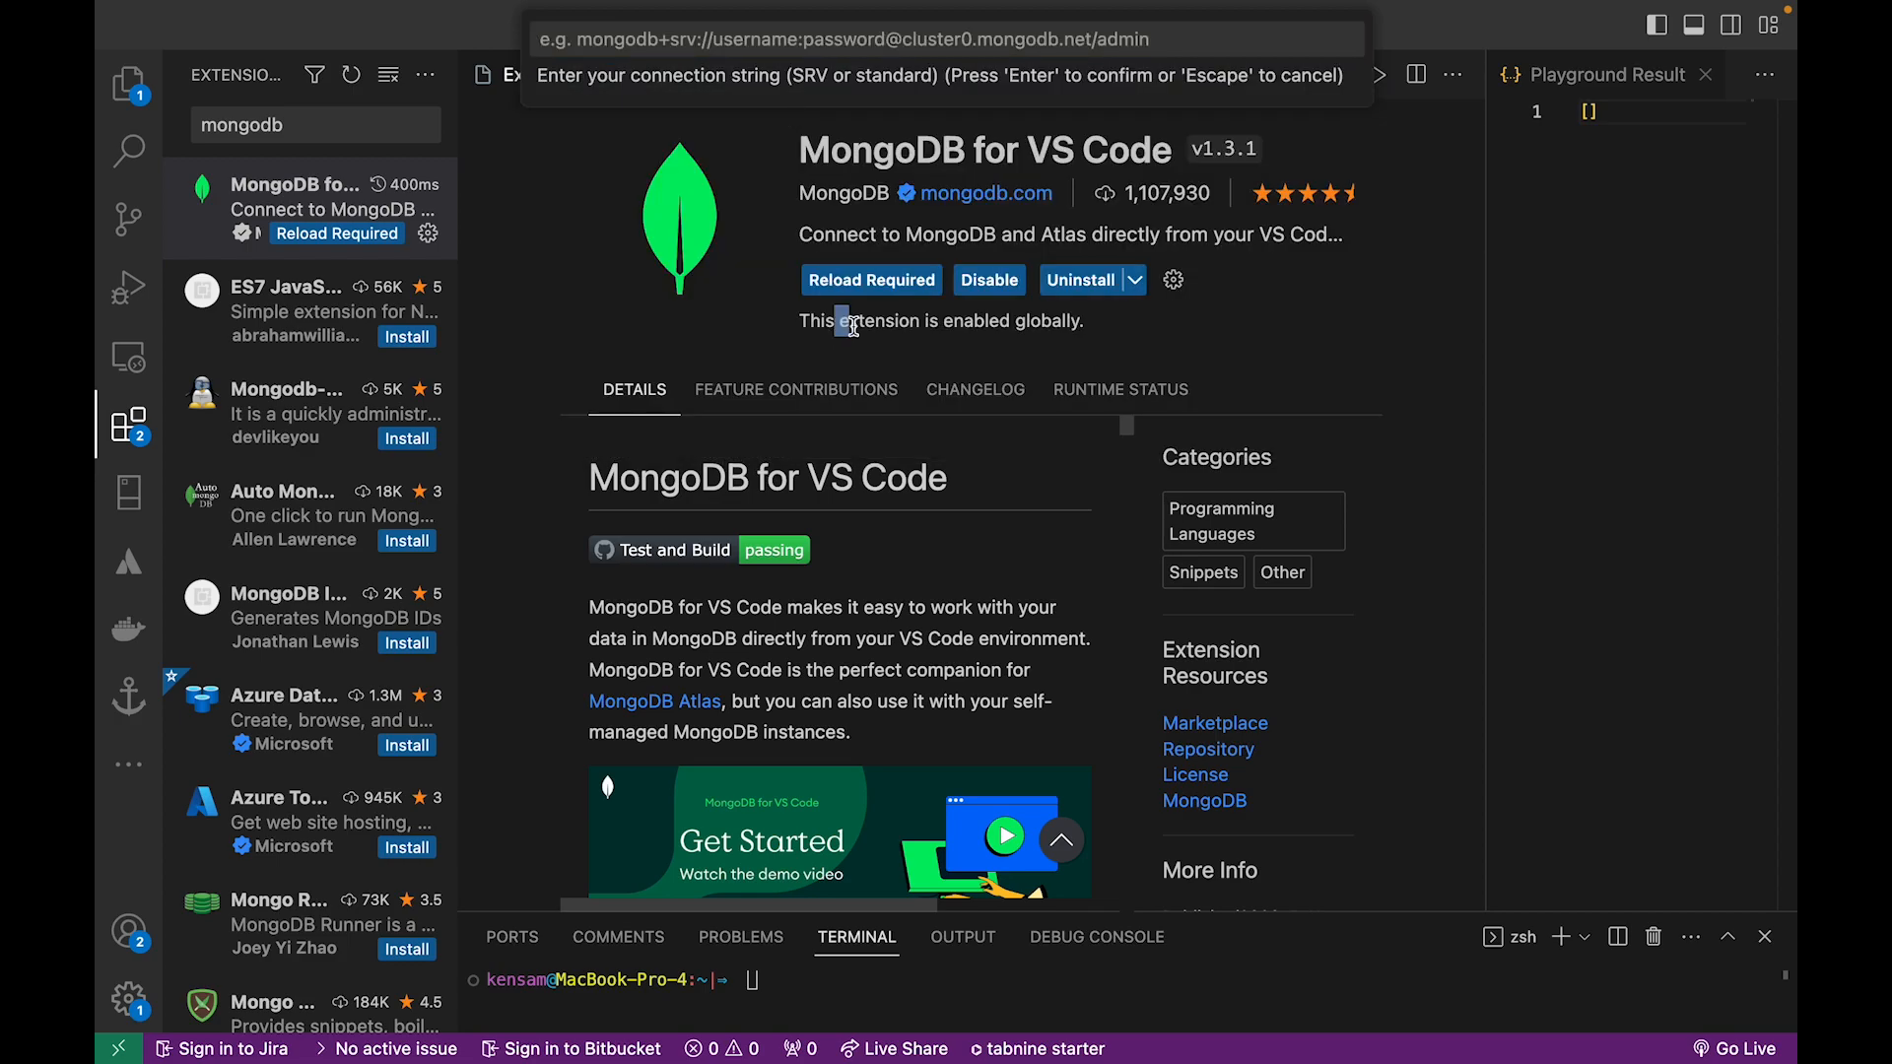
key(super+Tab)
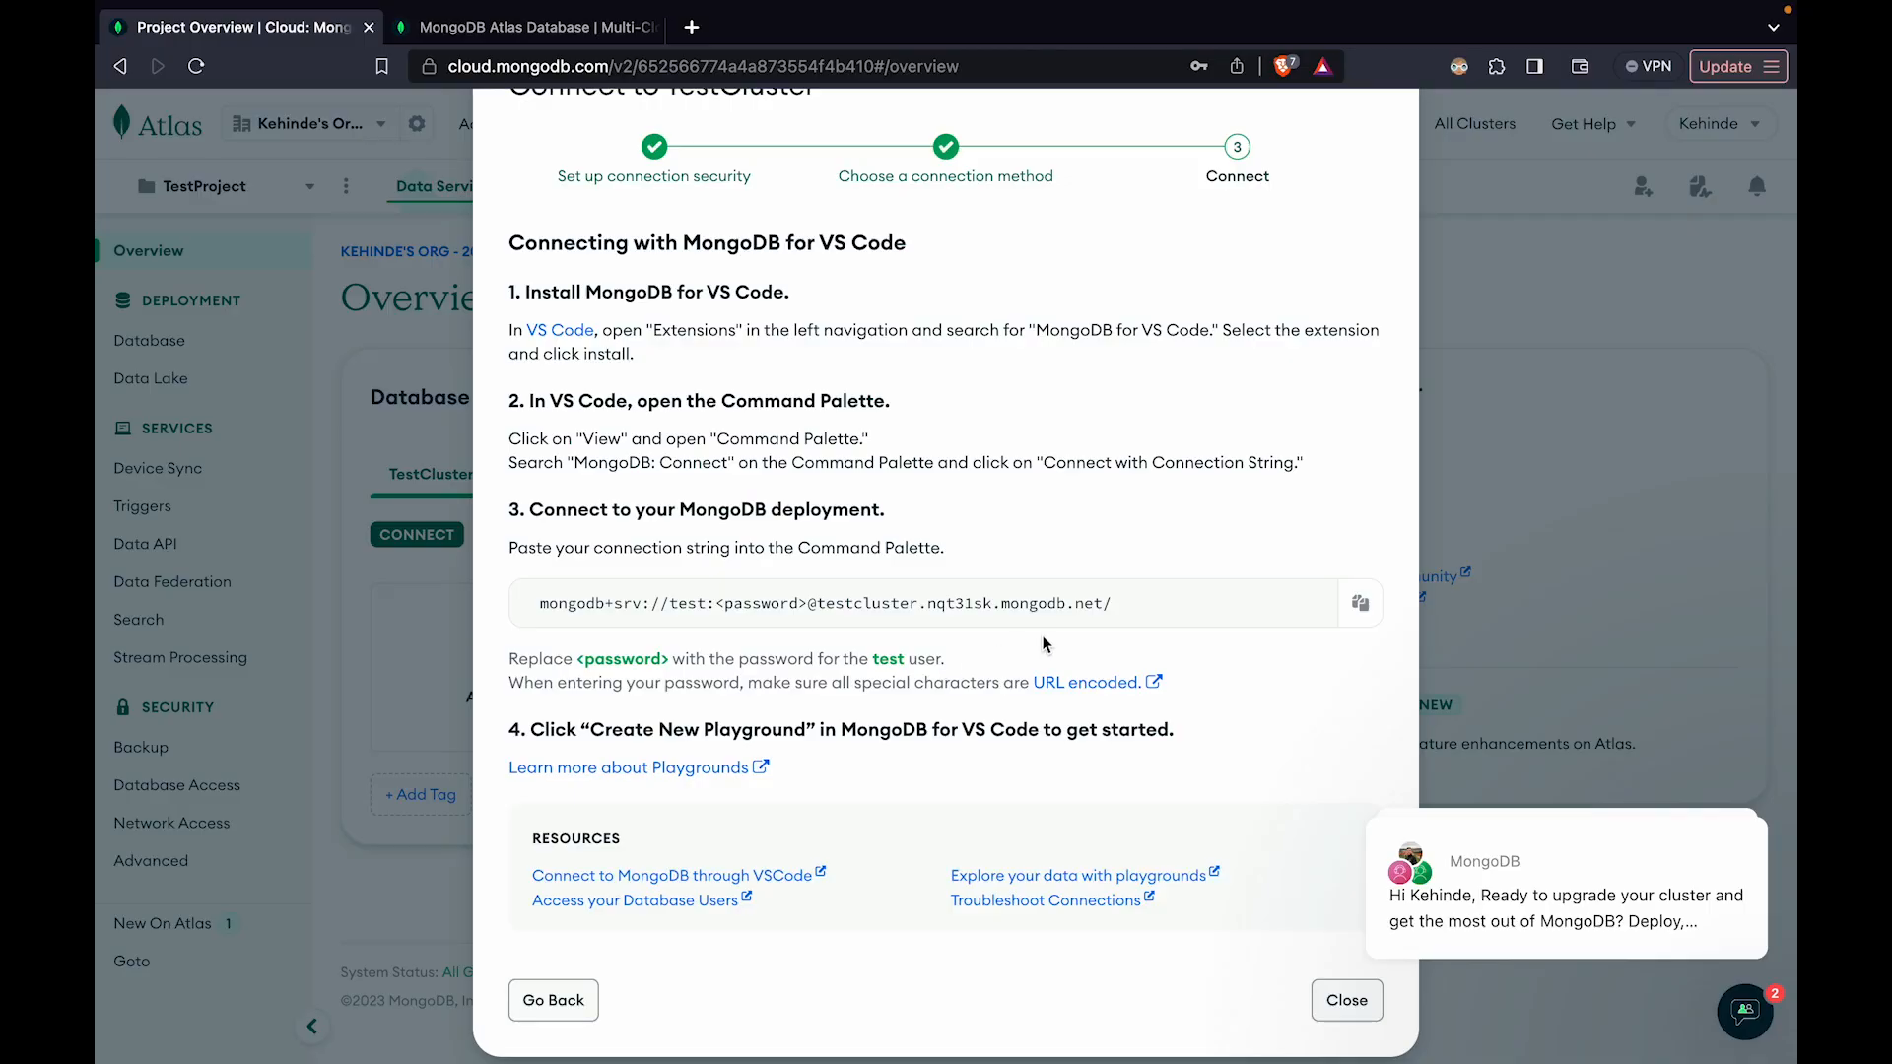
click(1357, 601)
key(super+Tab)
key(super+v)
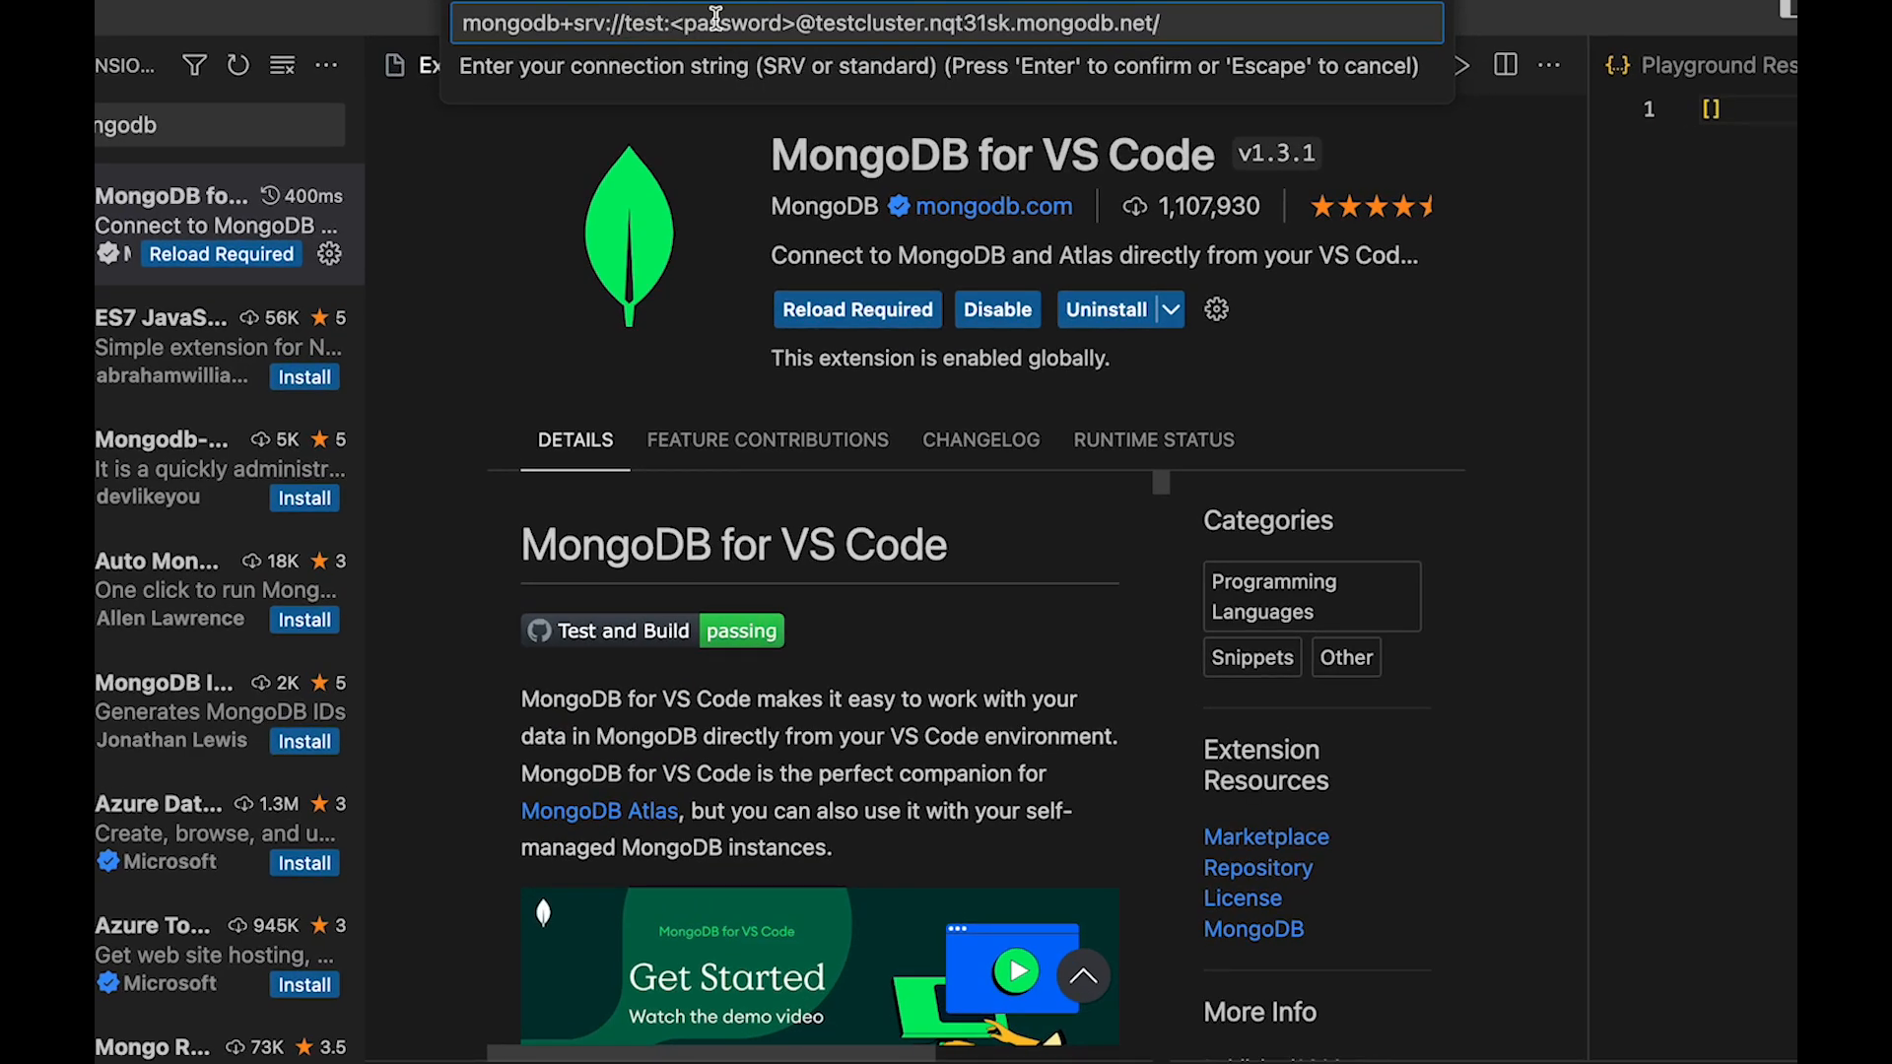
Replace the <password> placeholder in the connection string with the database user's password and connect to the cluster
drag(794, 24, 673, 21)
text(test)
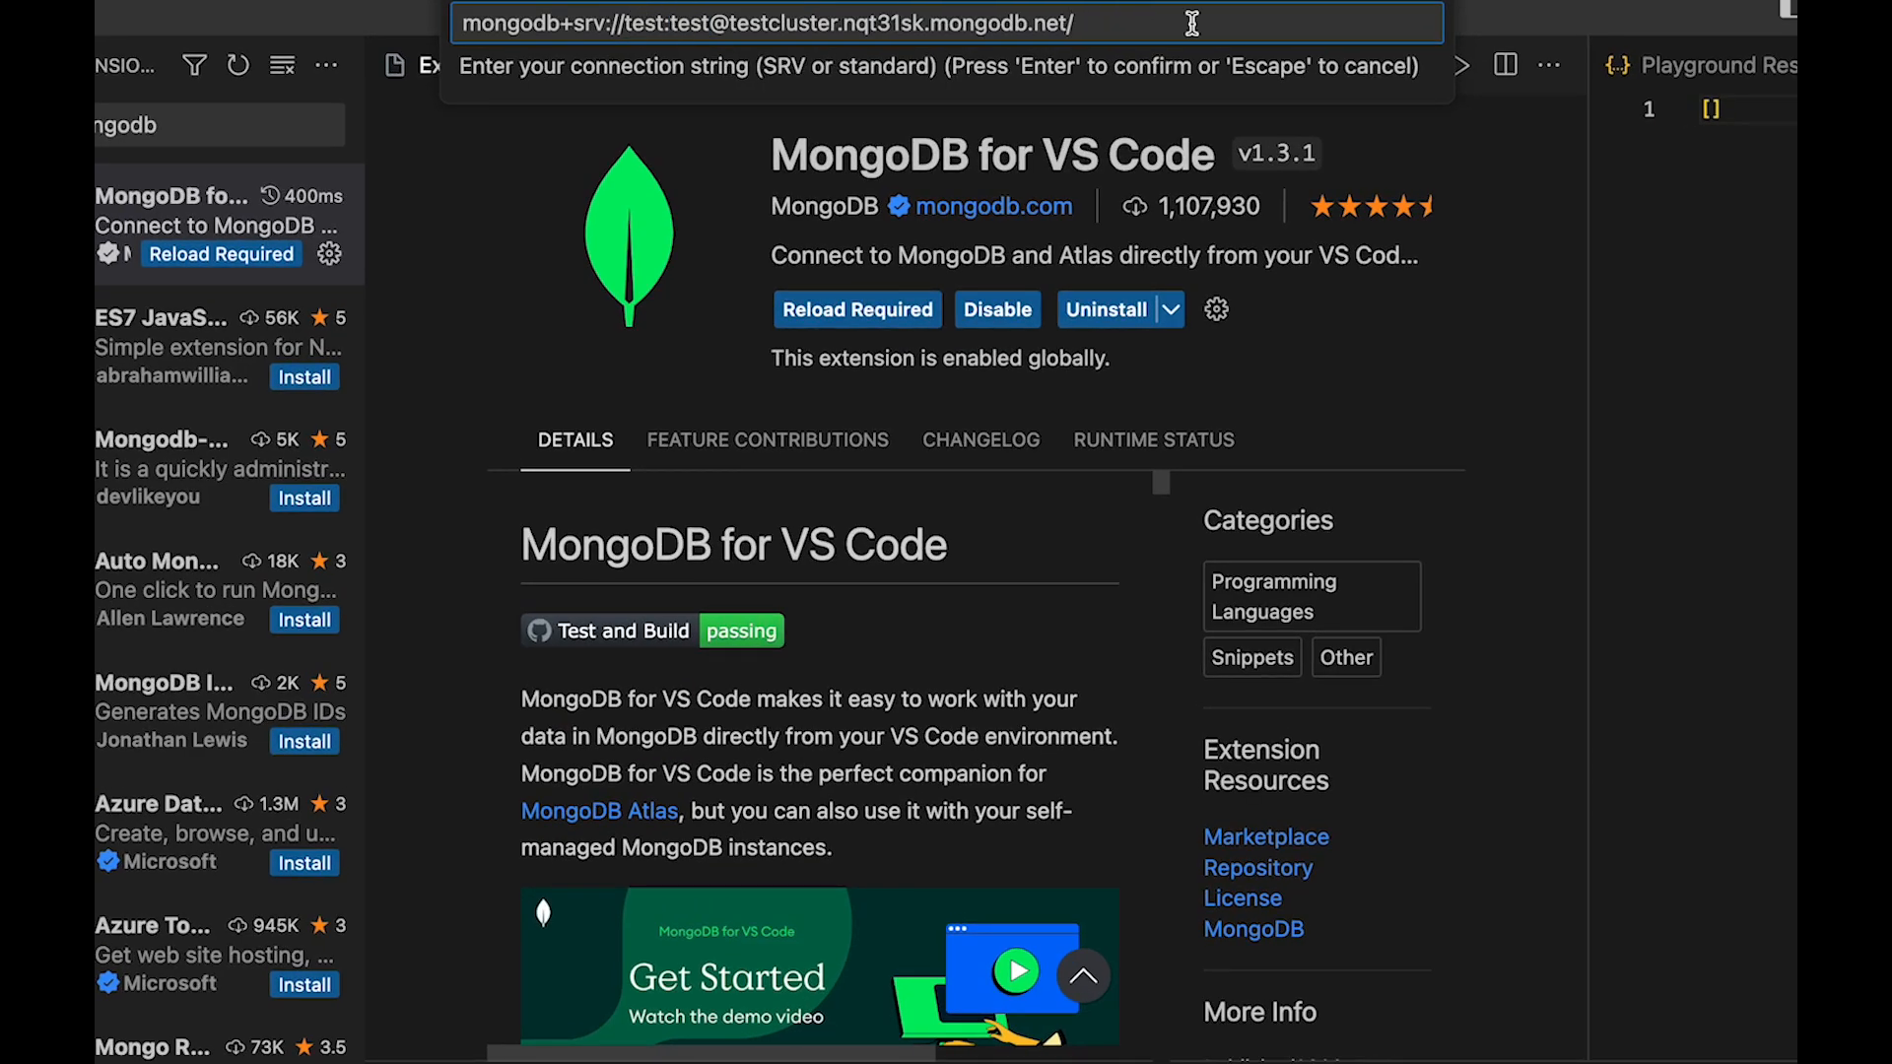
key(Return)
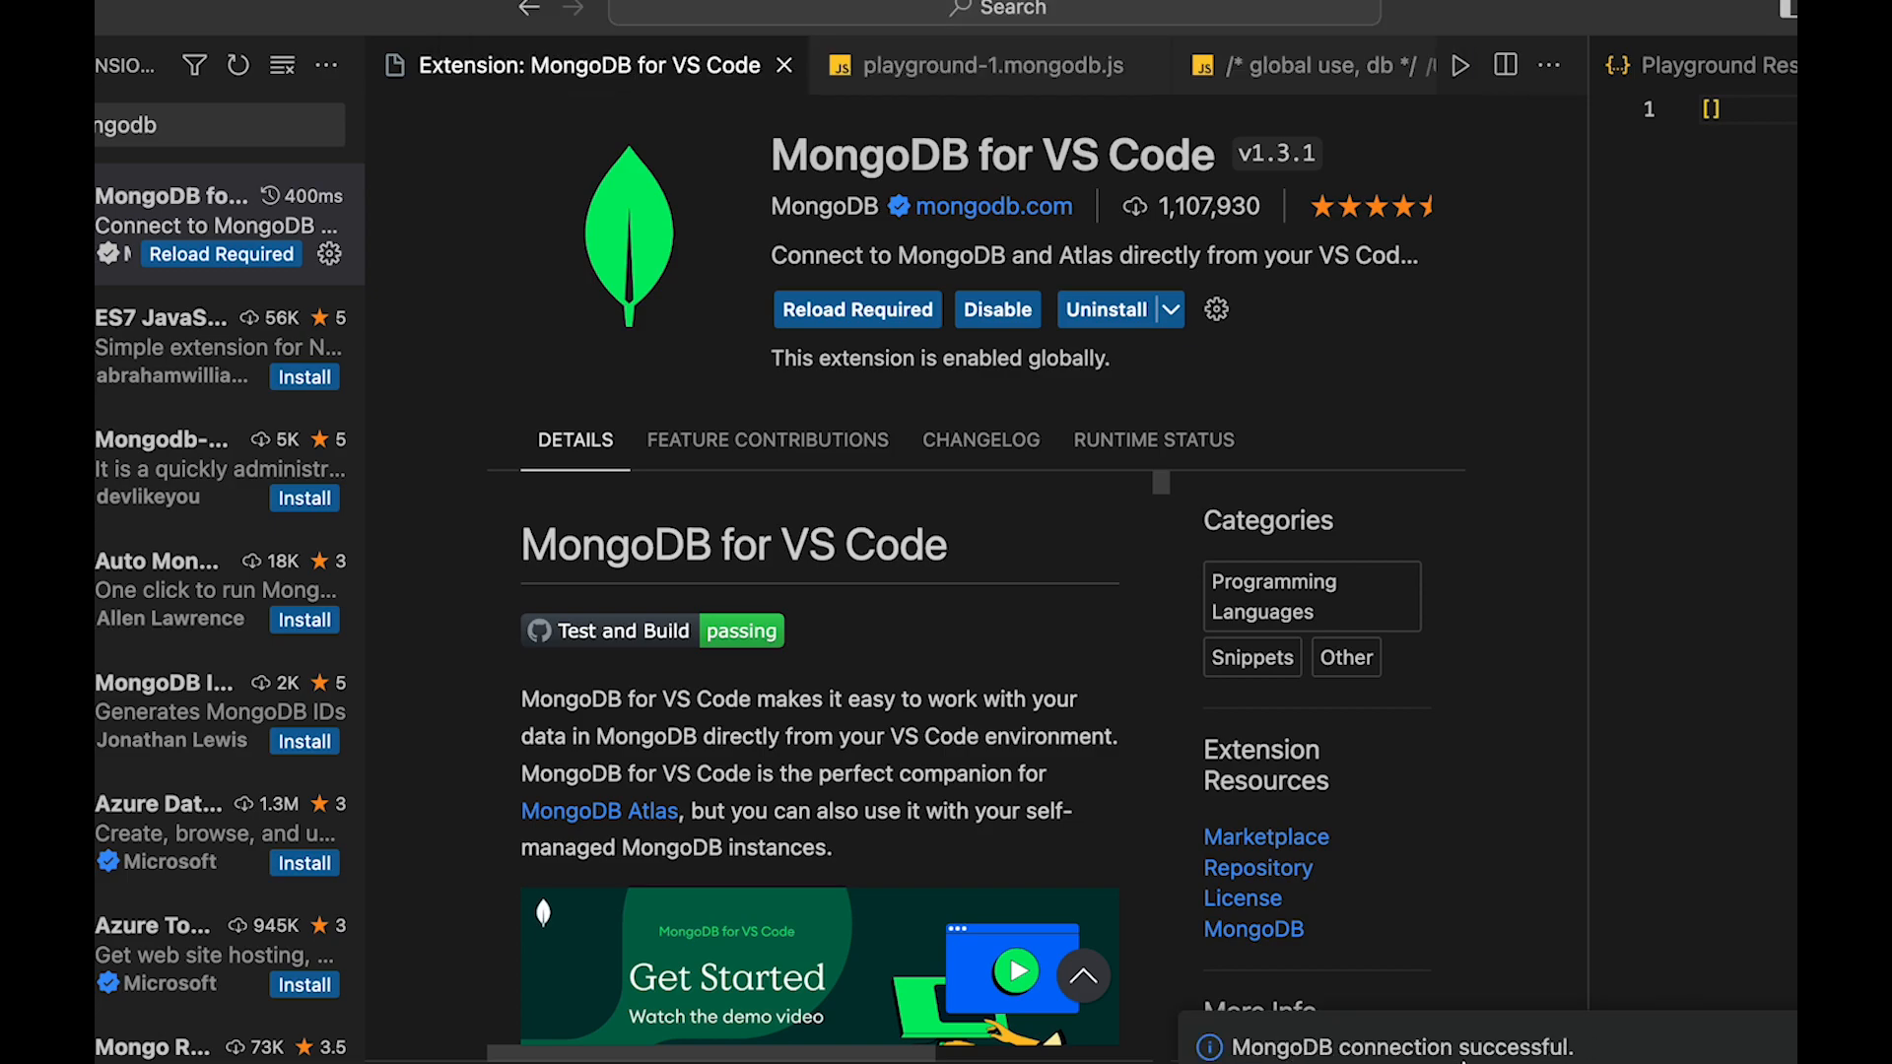
Open the unsaved playground-2.mongodb.js file and look over its template comments and the database selection line
scroll(1057, 69, right, 4)
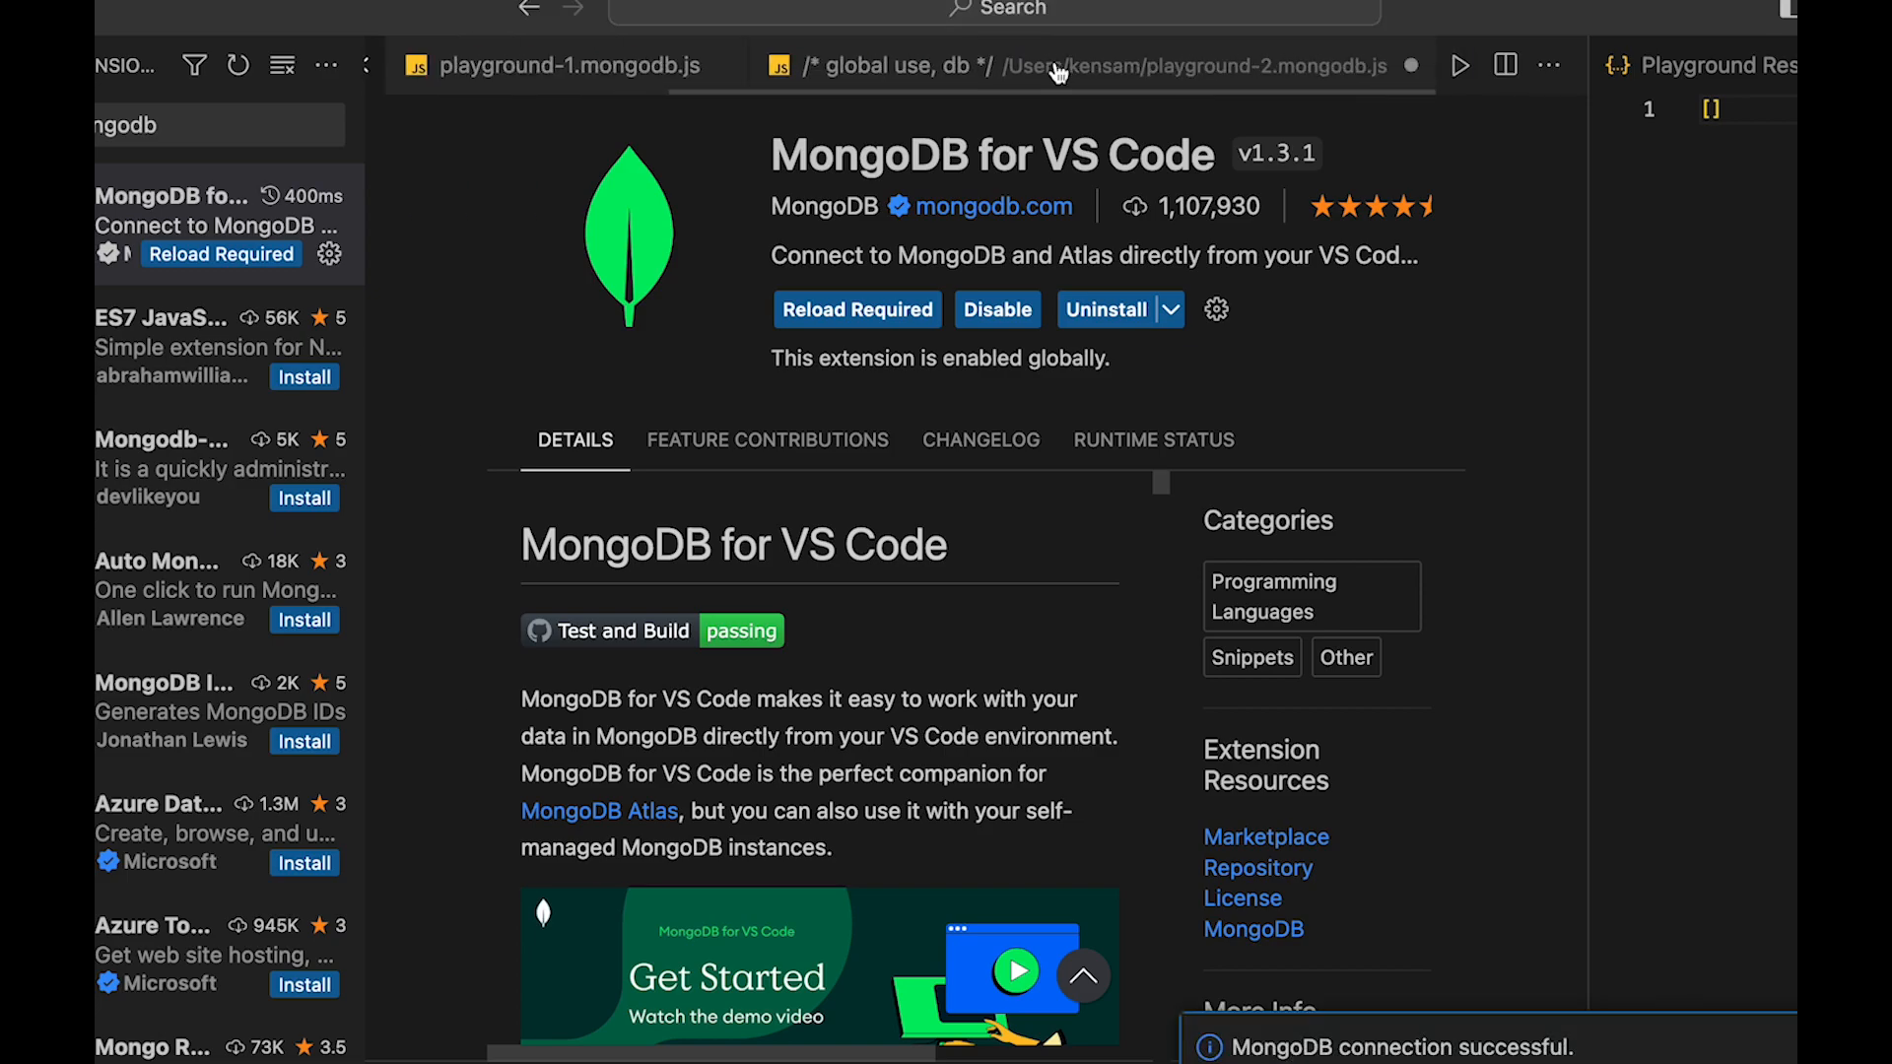
click(1121, 85)
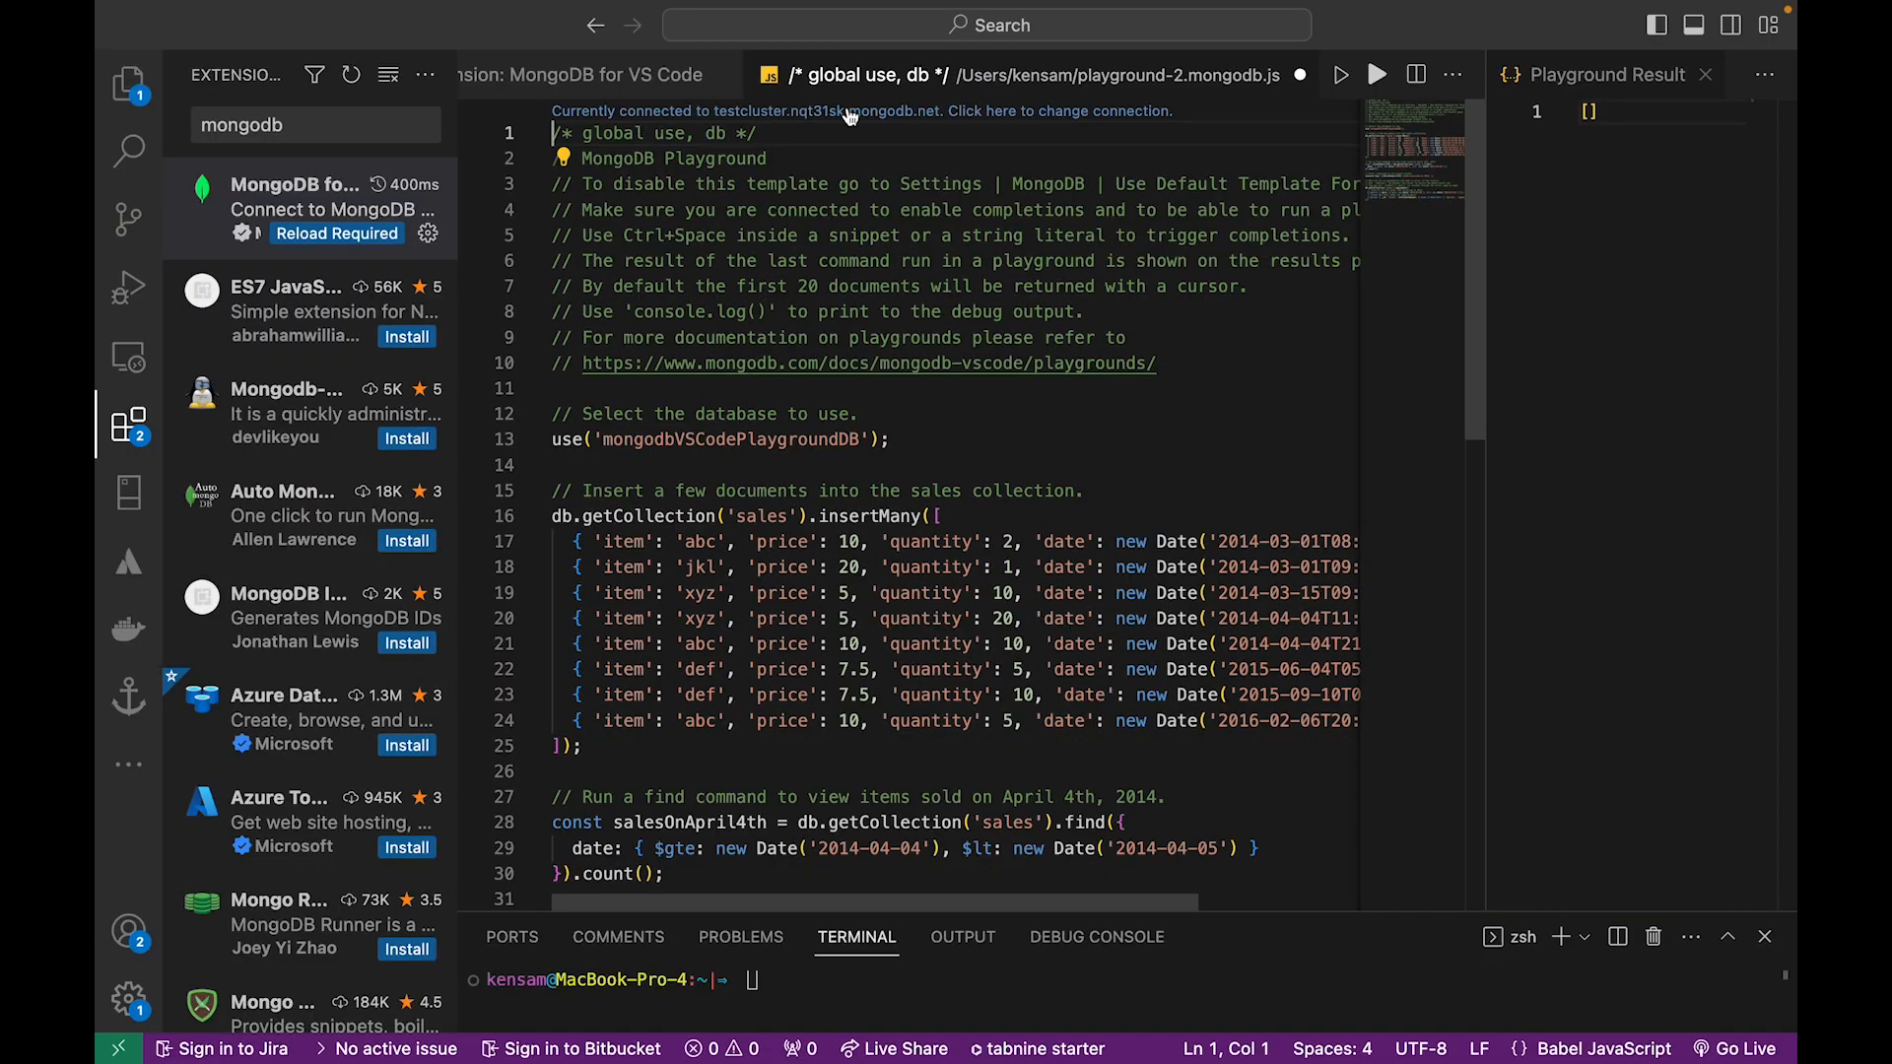
scroll(691, 467, down, 2)
scroll(670, 394, up, 2)
scroll(606, 228, up, 2)
click(664, 414)
scroll(629, 512, down, 3)
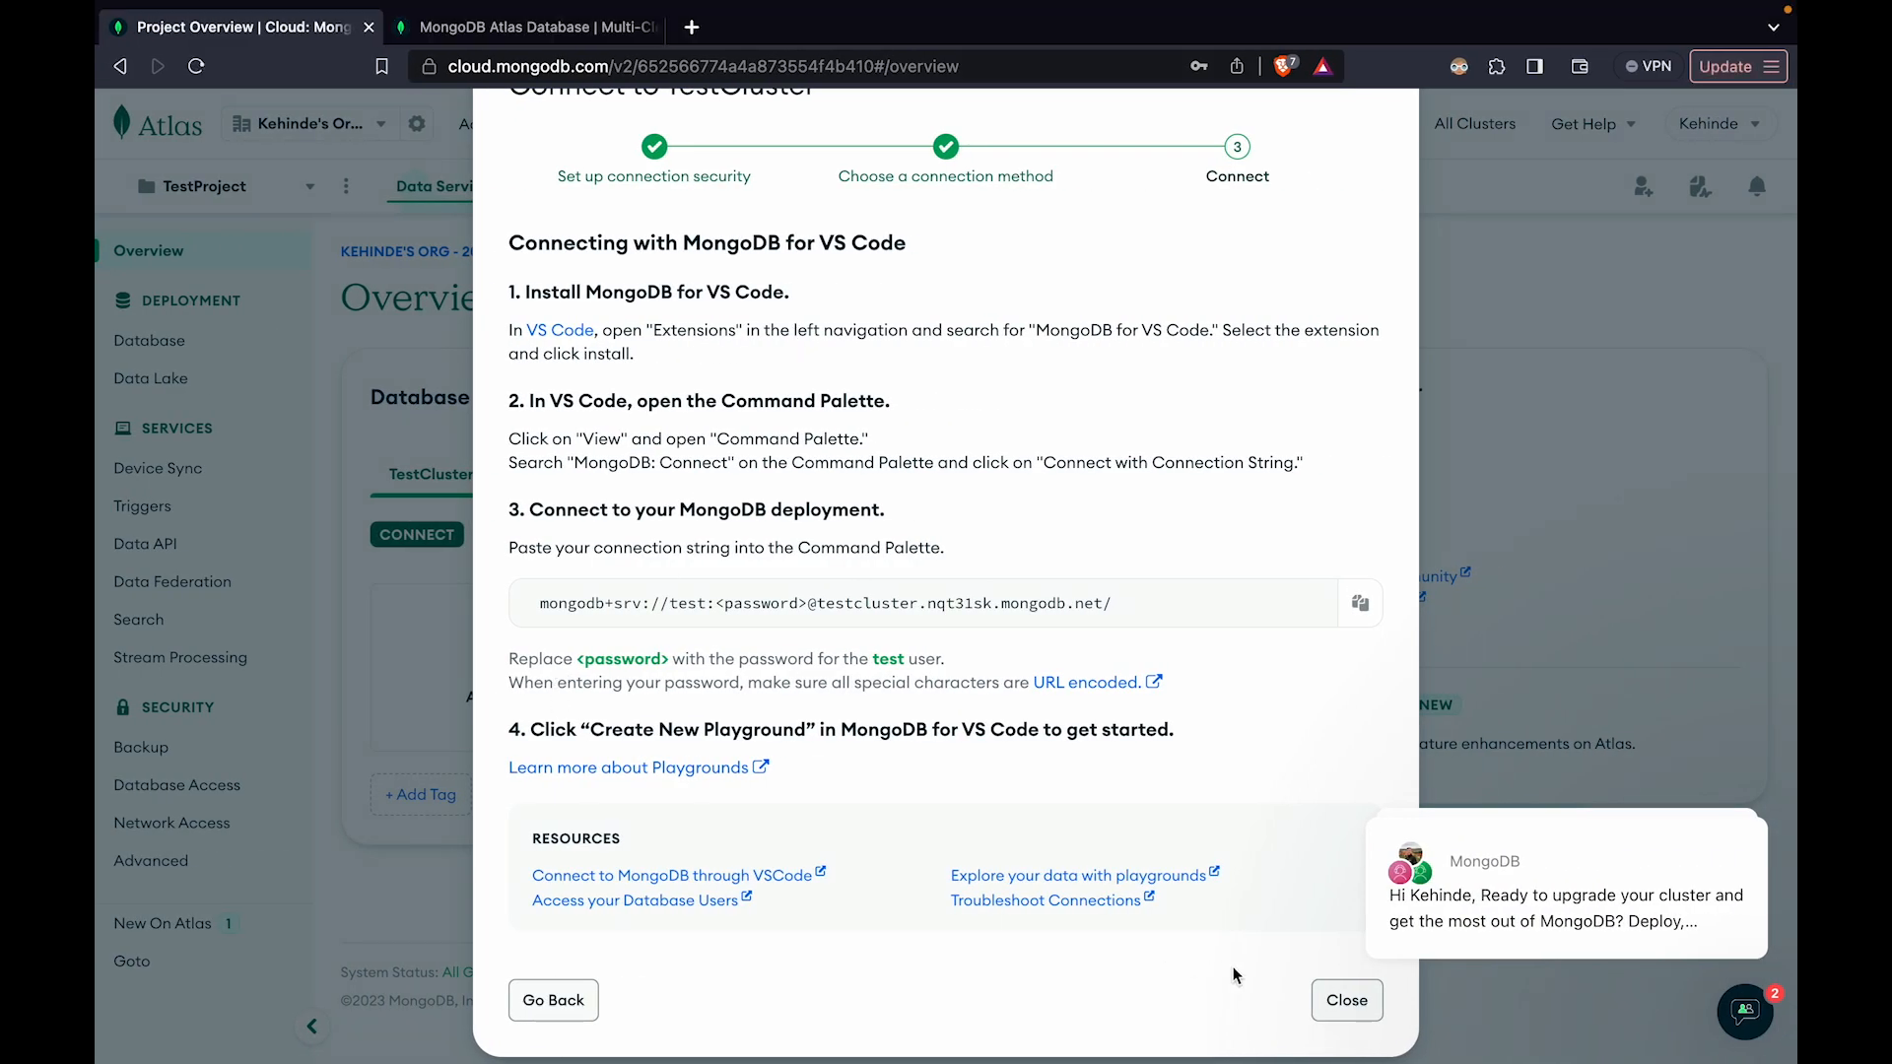
Switch to Atlas in the browser, close the connection instructions and browse TestCluster's collections from the database deployments
click(1346, 1001)
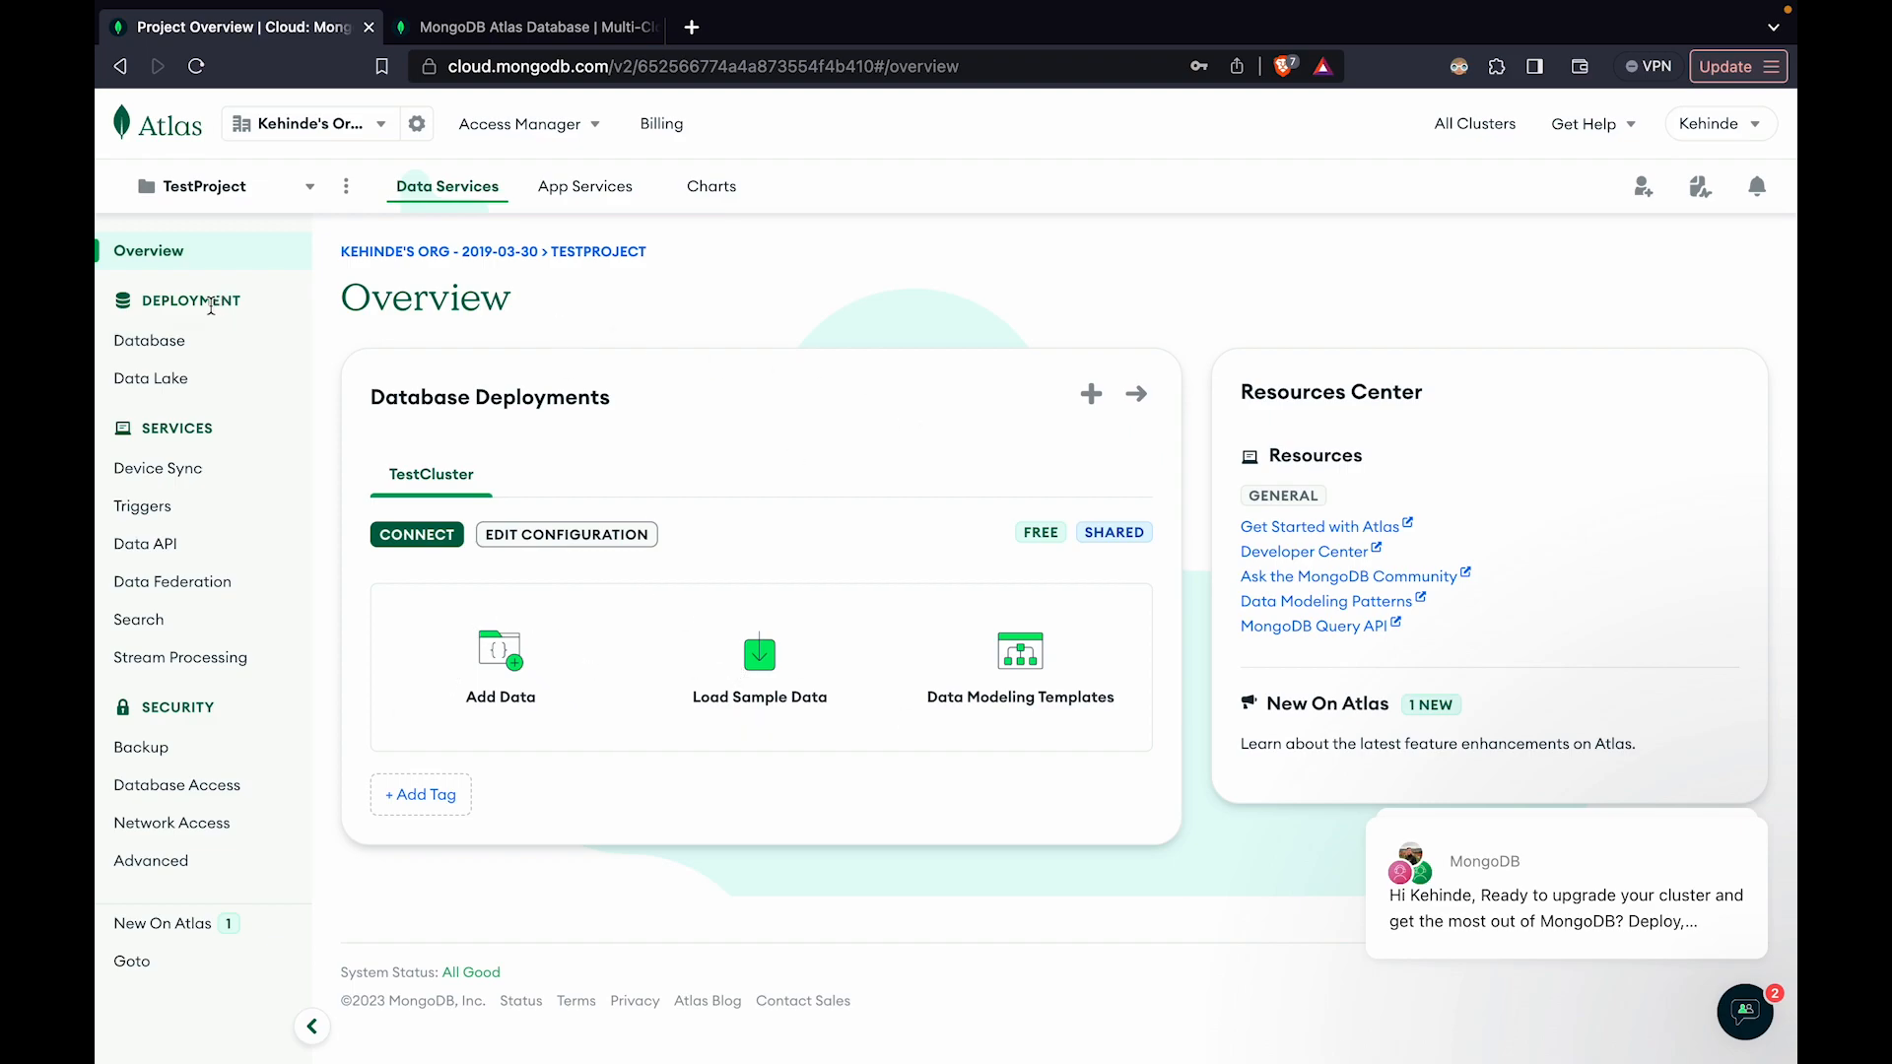
click(169, 345)
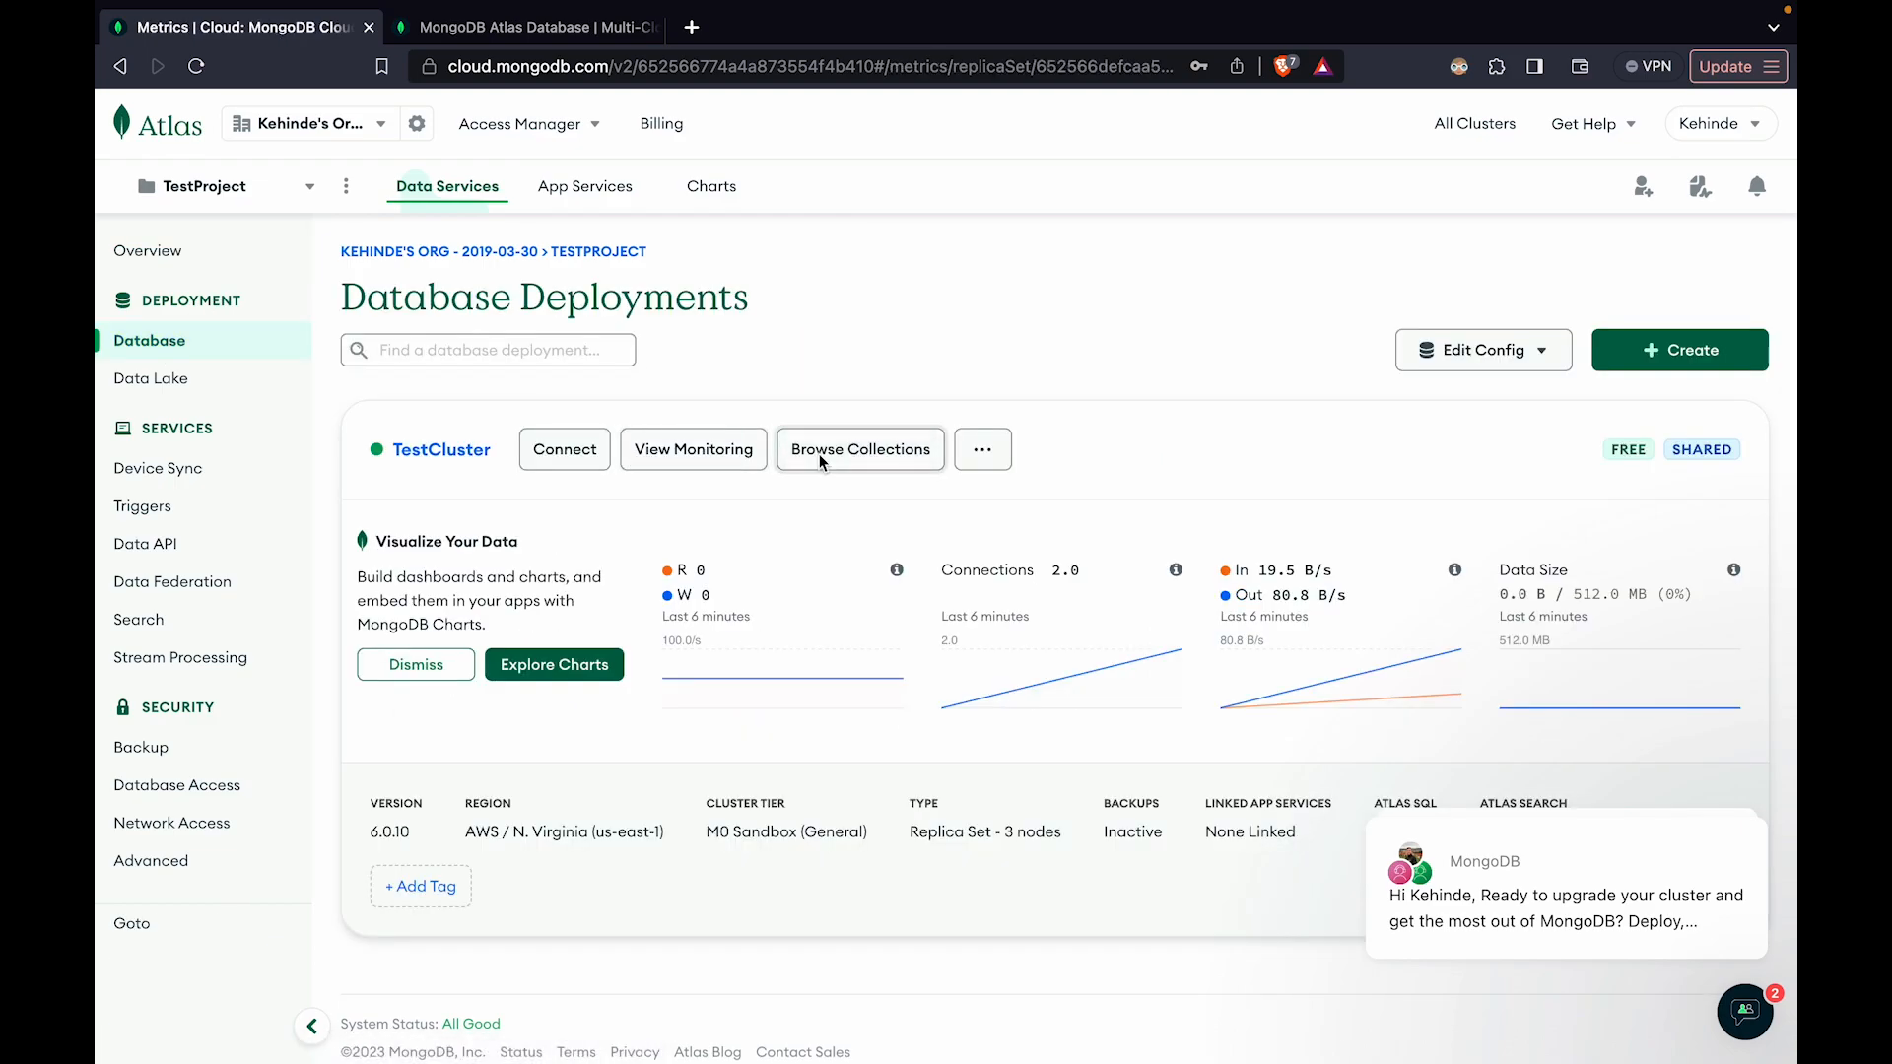
click(819, 453)
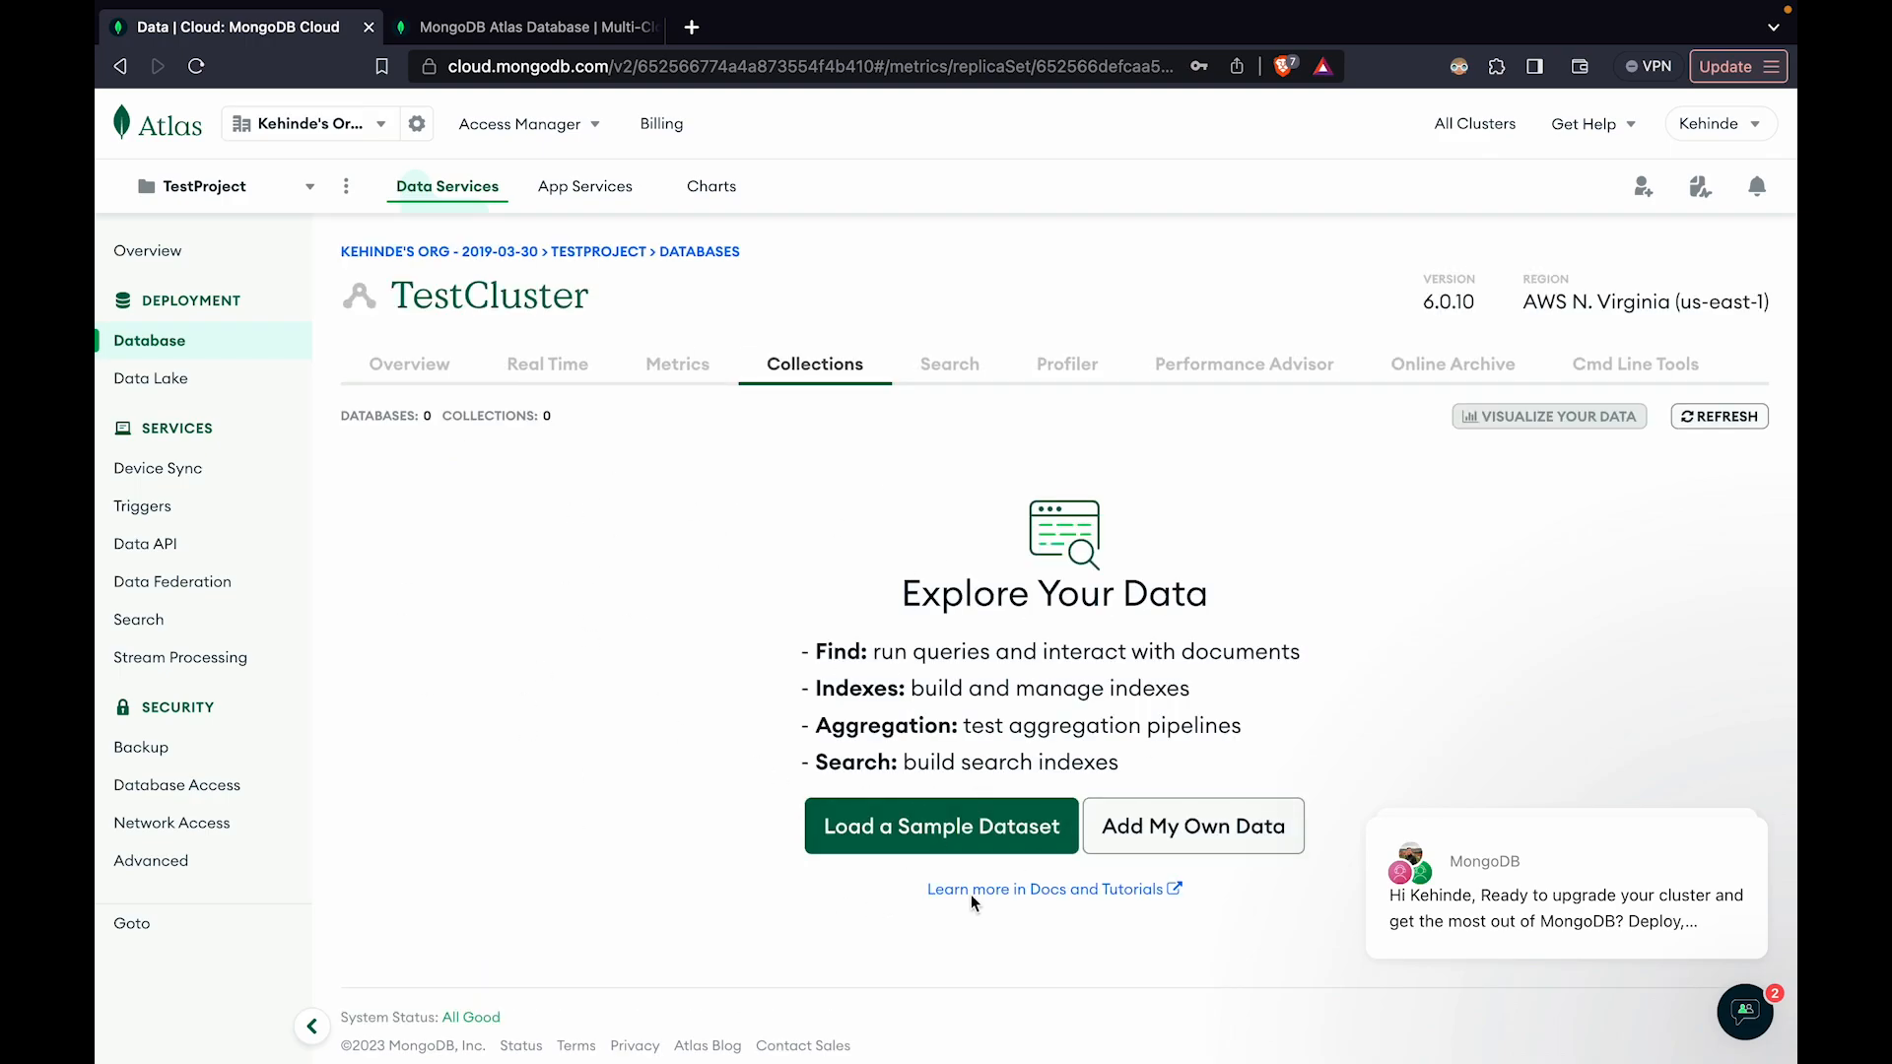
Switch back to VS Code and examine the playground's sales collection inserts, April 4th find query and aggregation code
key(ctrl+Left)
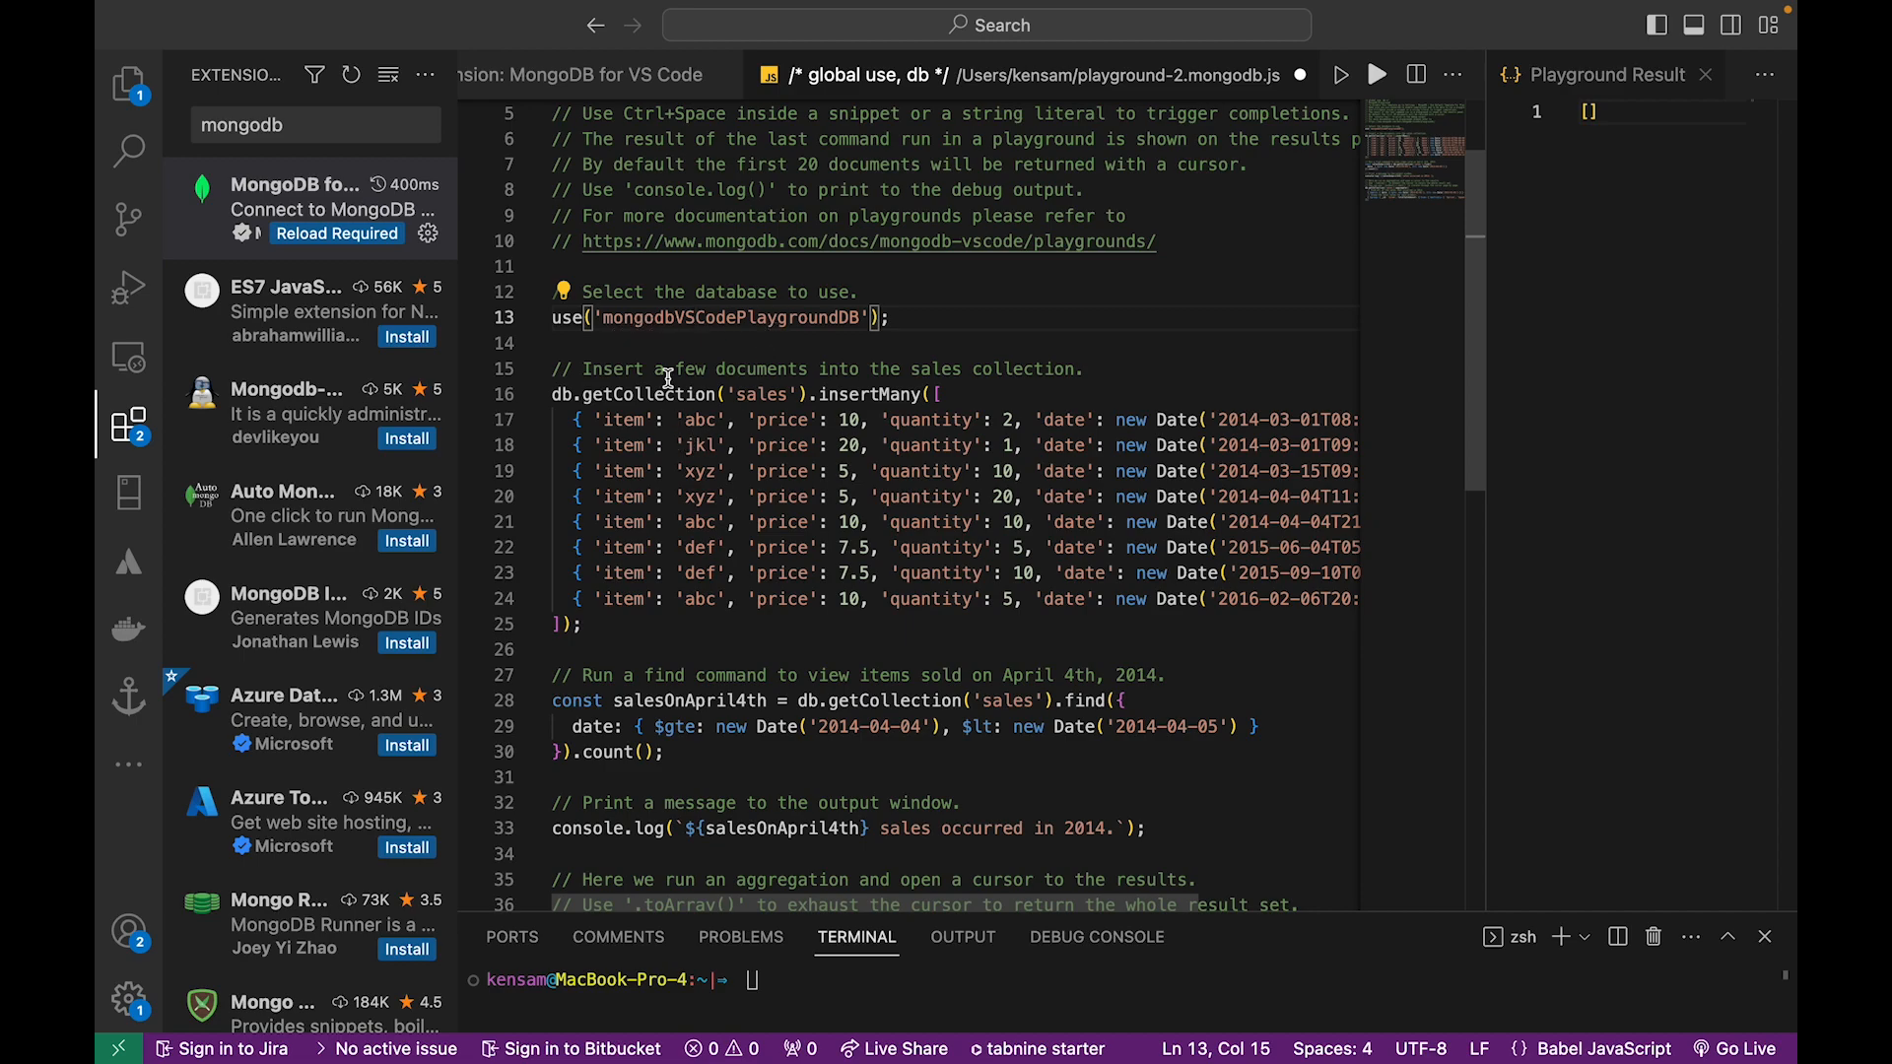
scroll(680, 365, down, 3)
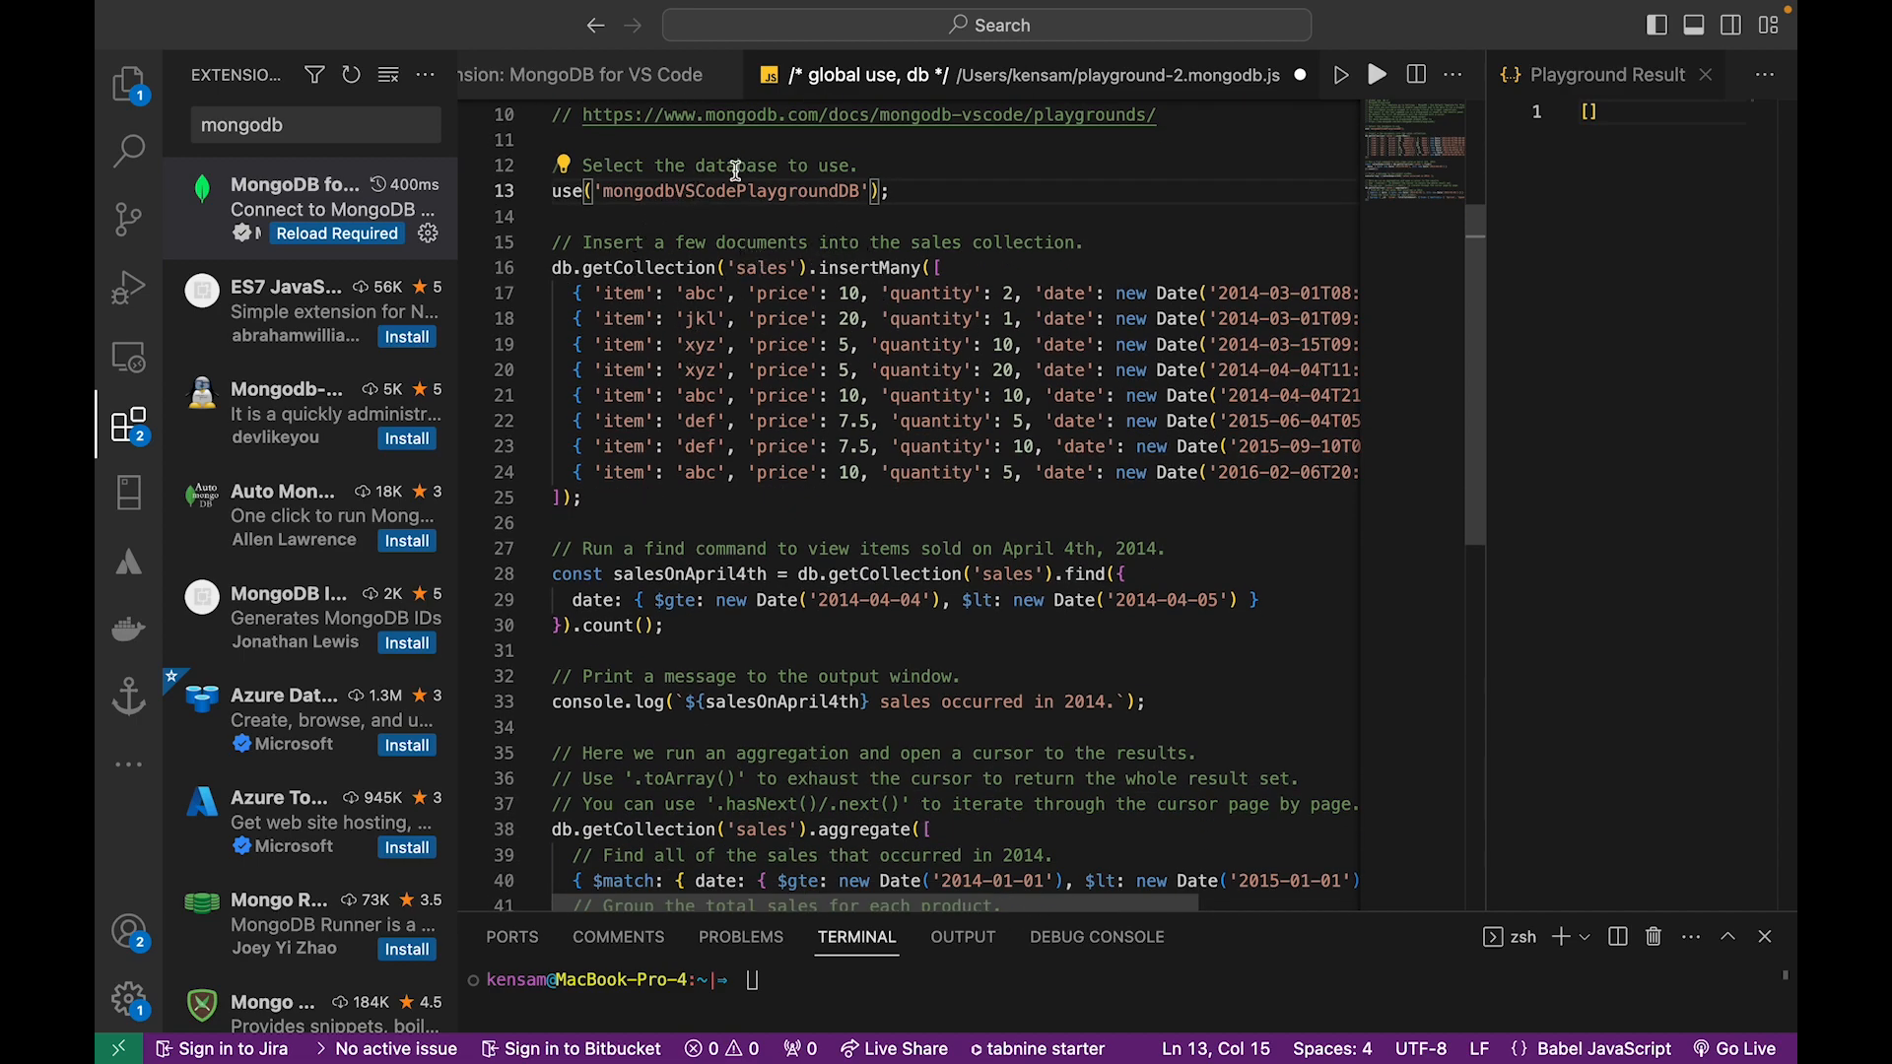
click(757, 267)
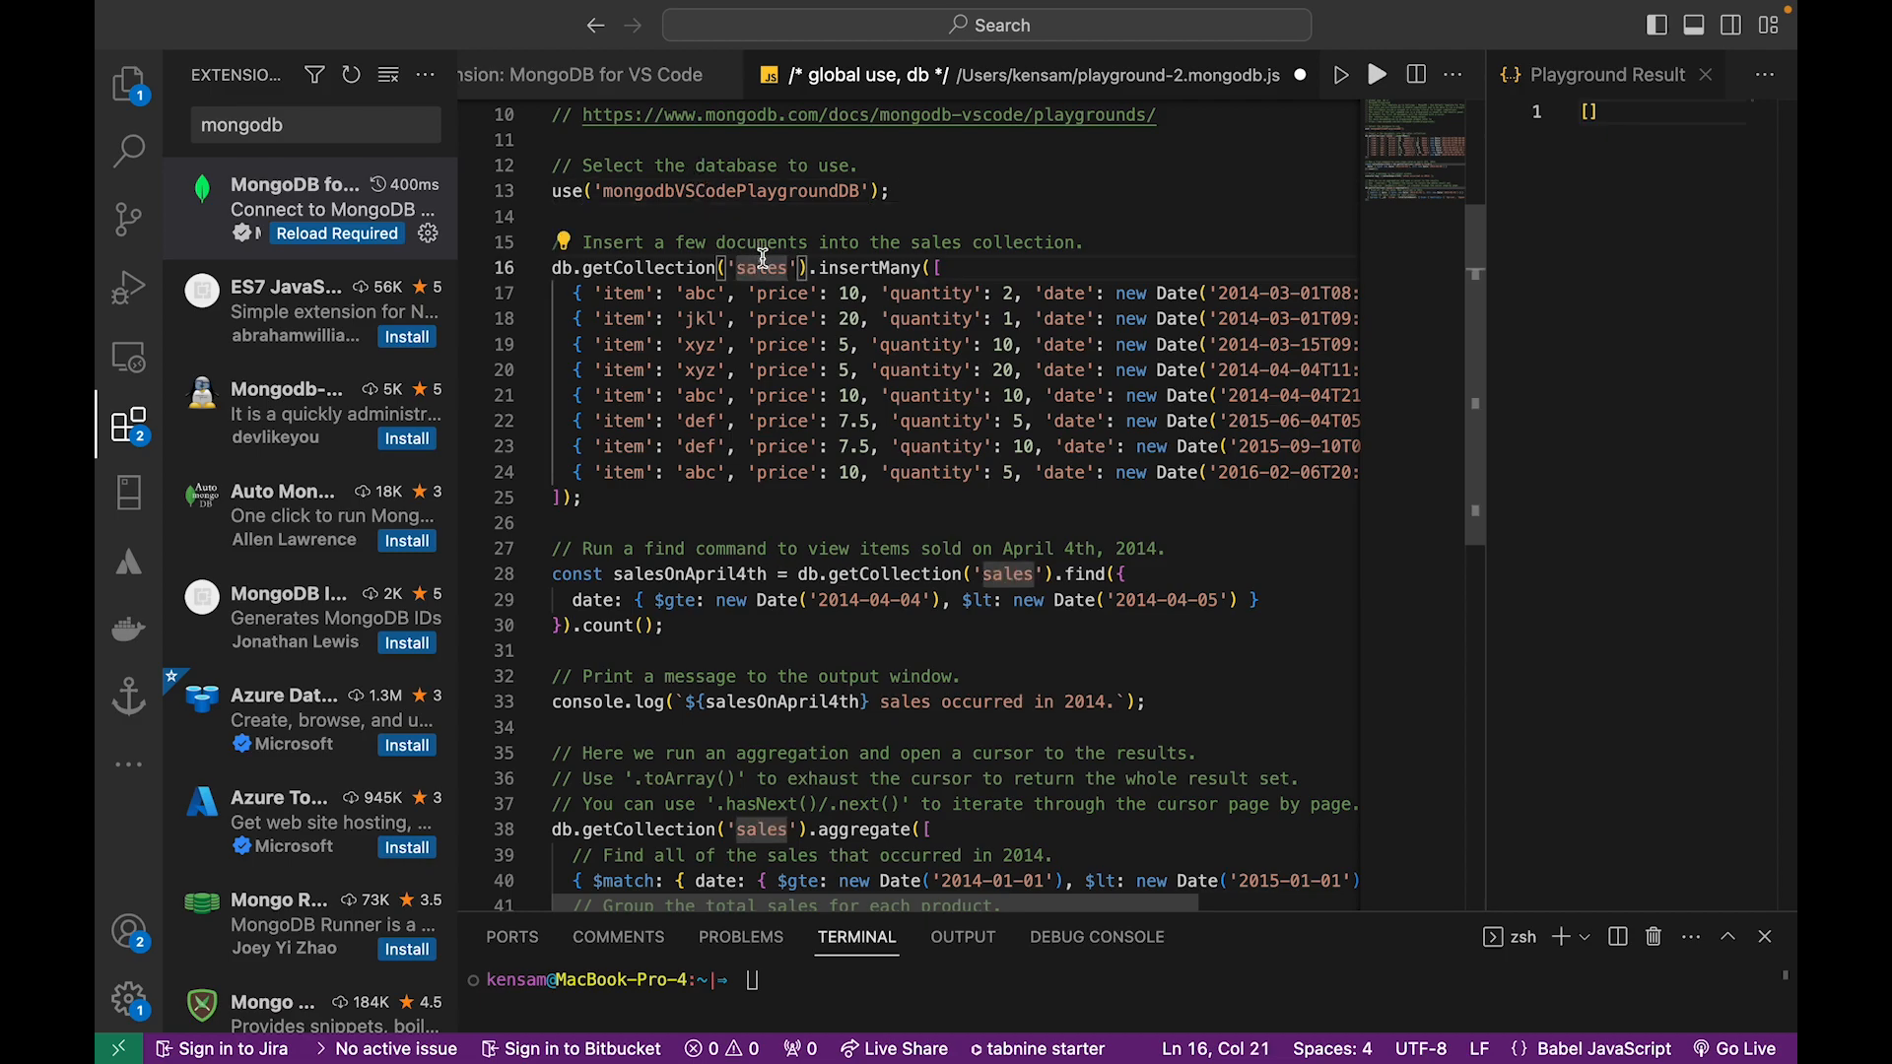
scroll(757, 264, down, 1)
scroll(589, 286, up, 3)
scroll(611, 296, down, 3)
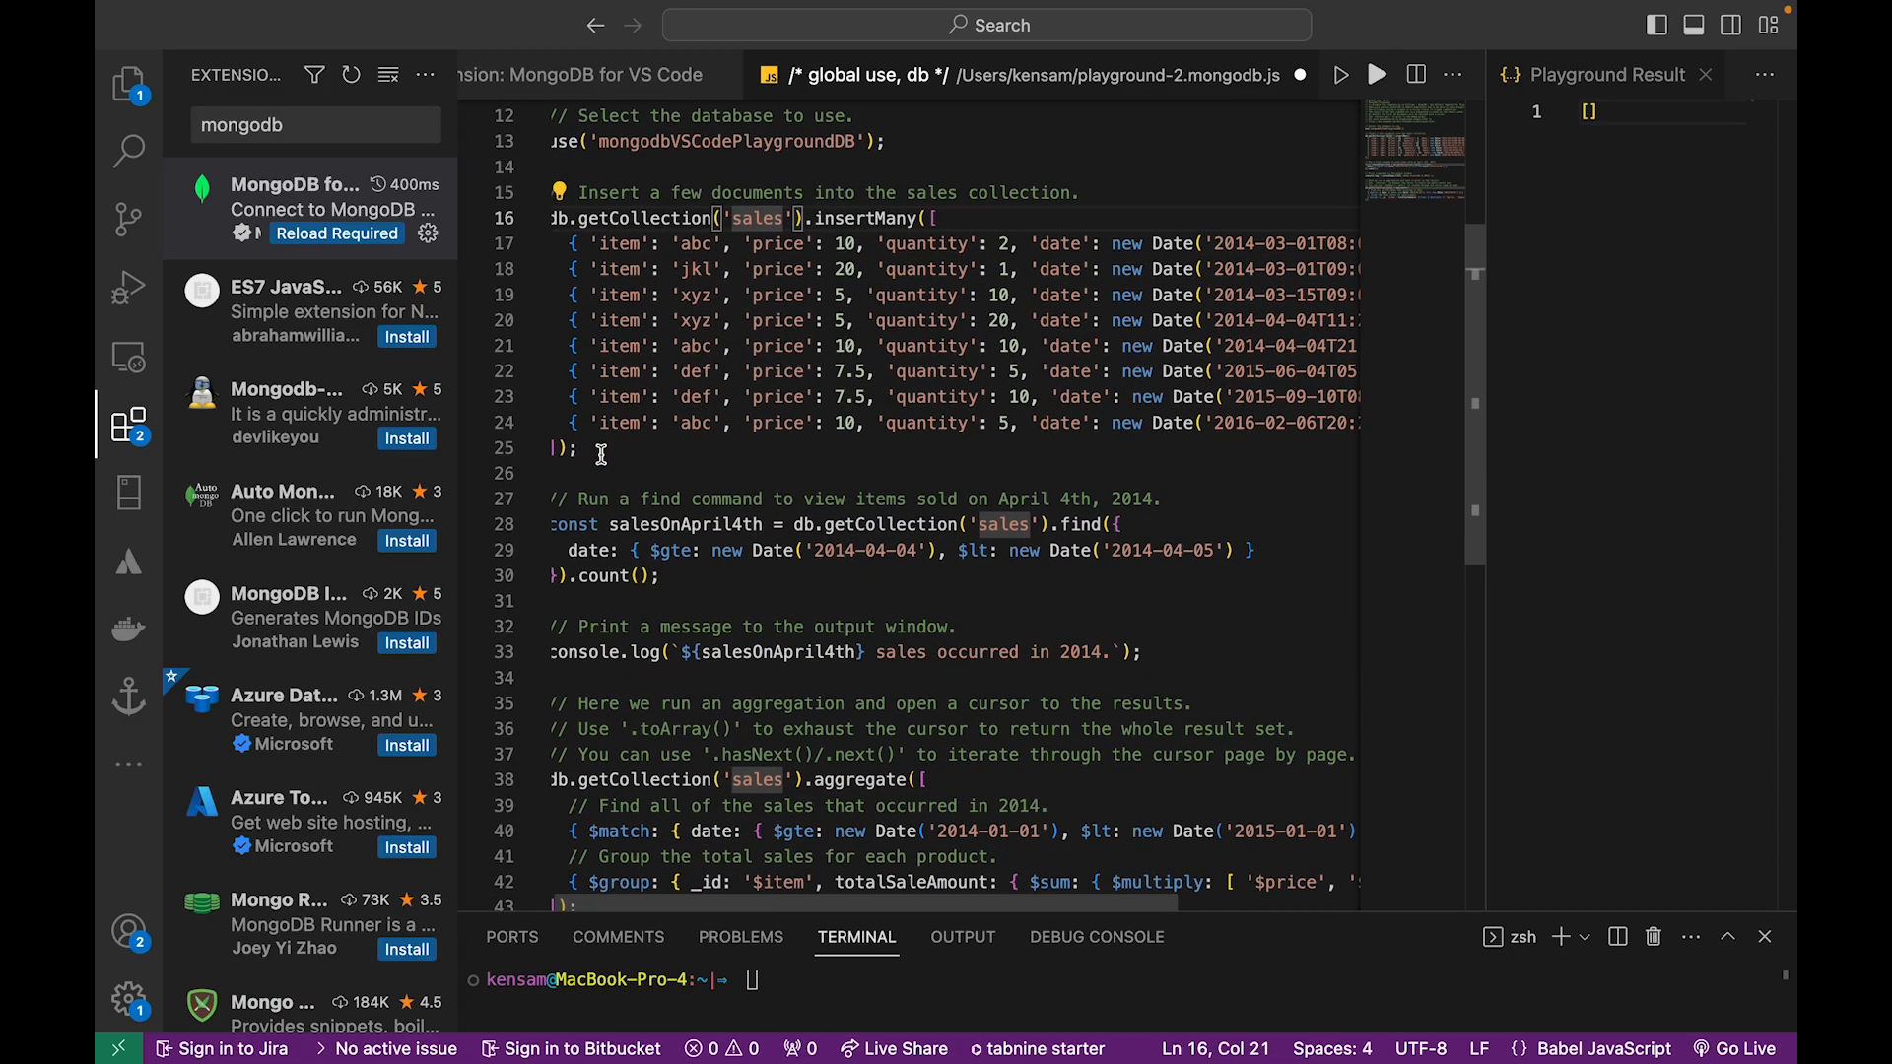
scroll(633, 320, down, 2)
scroll(611, 335, down, 2)
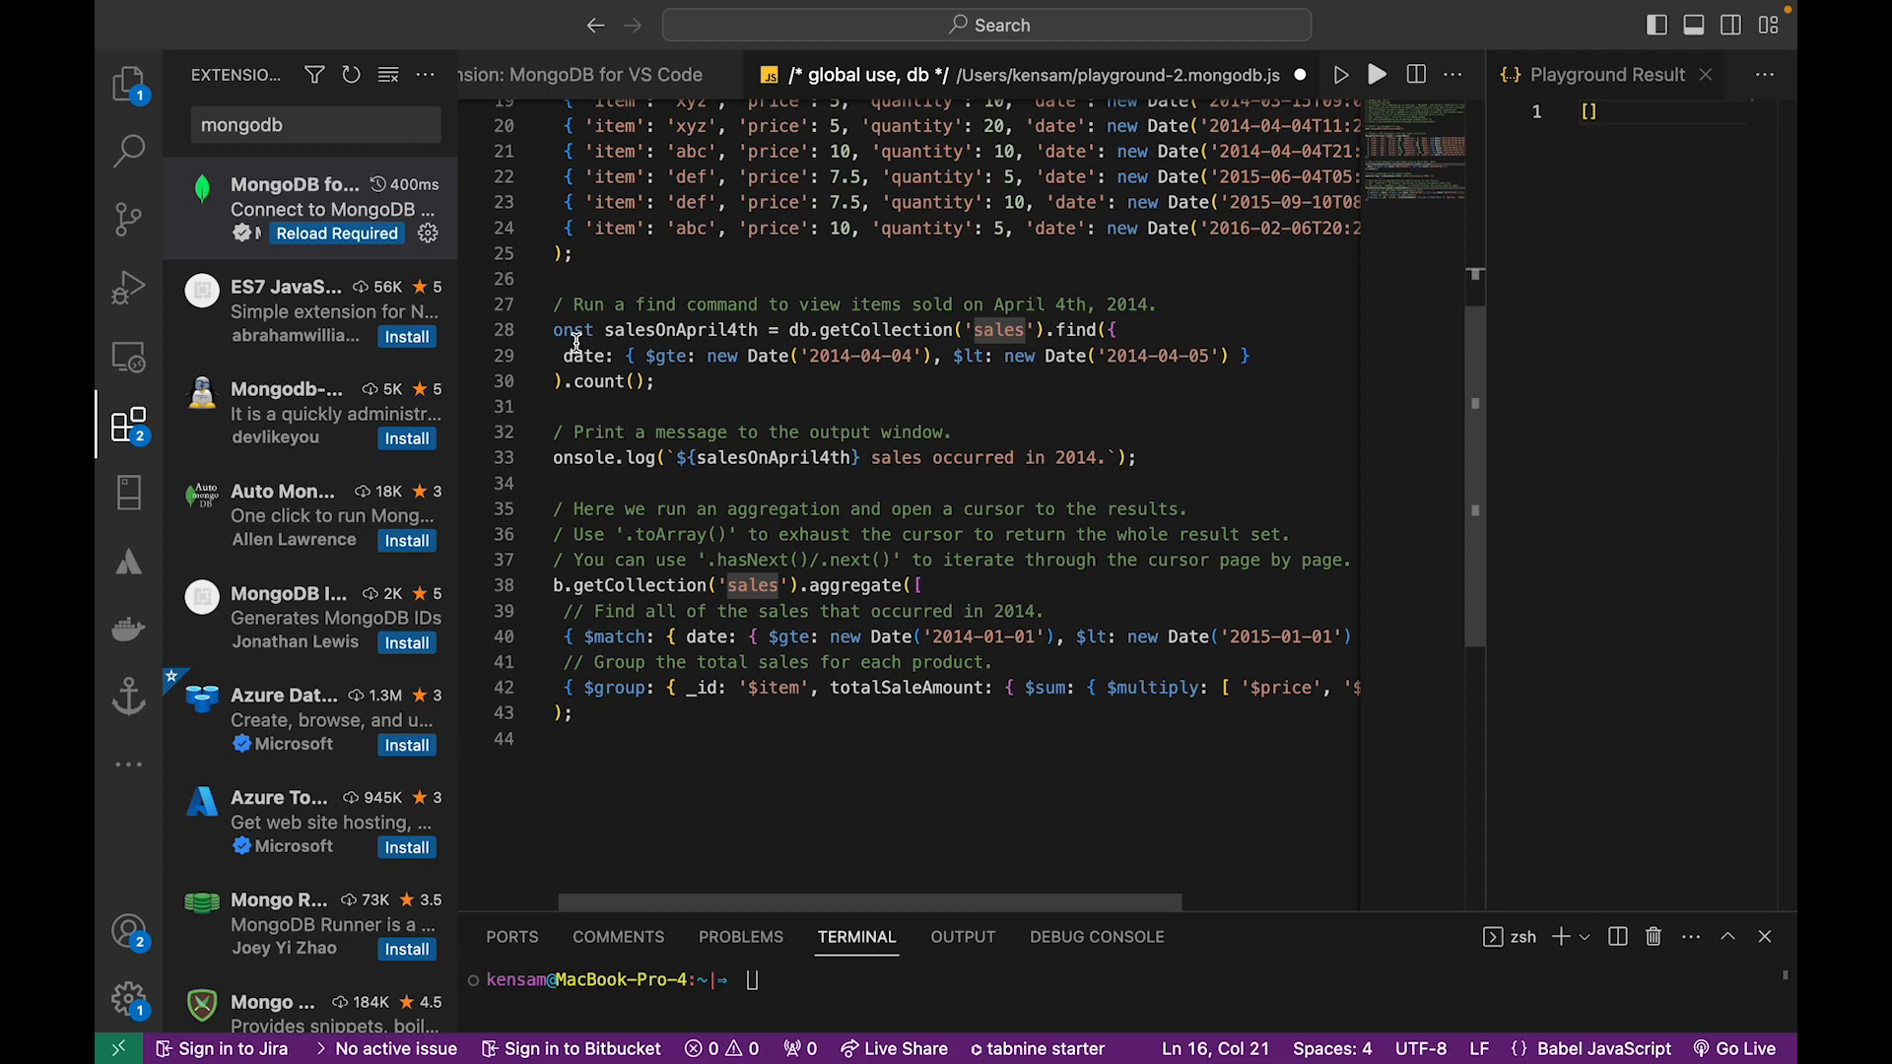
scroll(588, 331, left, 1)
drag(624, 342, 709, 368)
scroll(811, 486, down, 4)
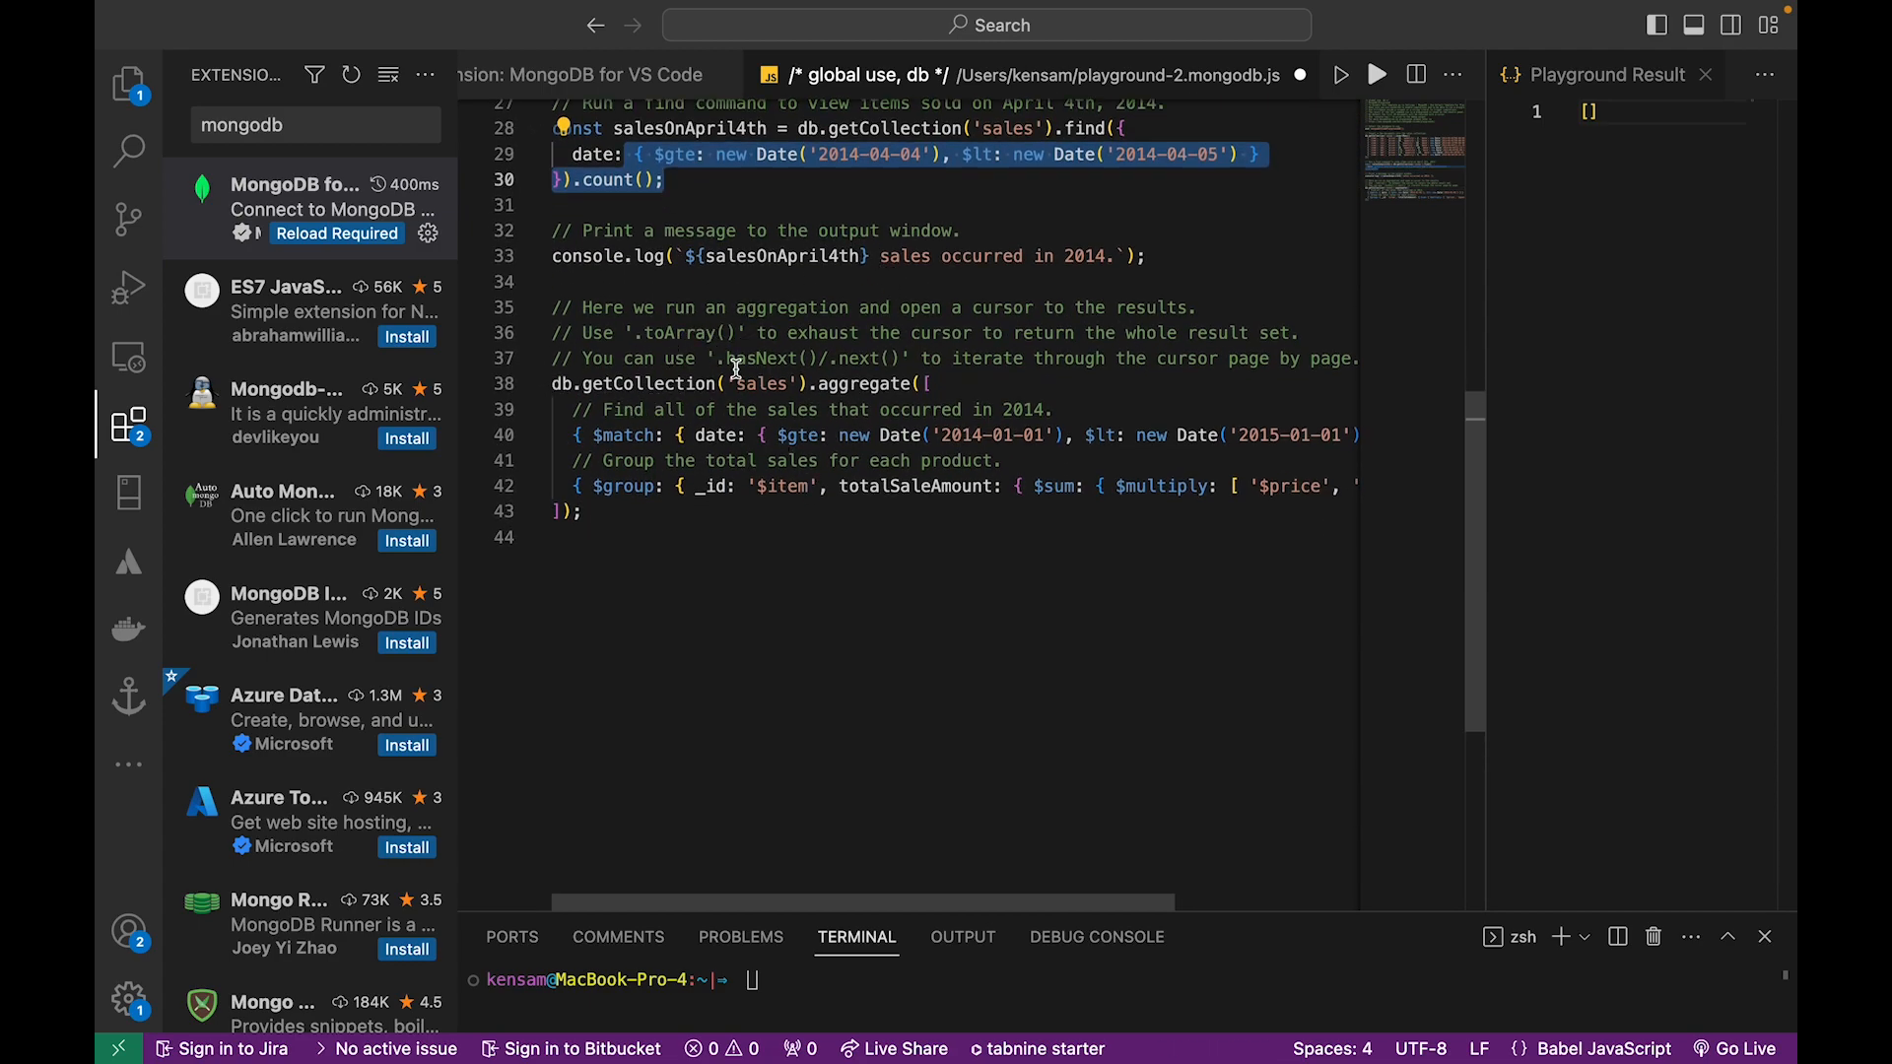
scroll(737, 360, up, 3)
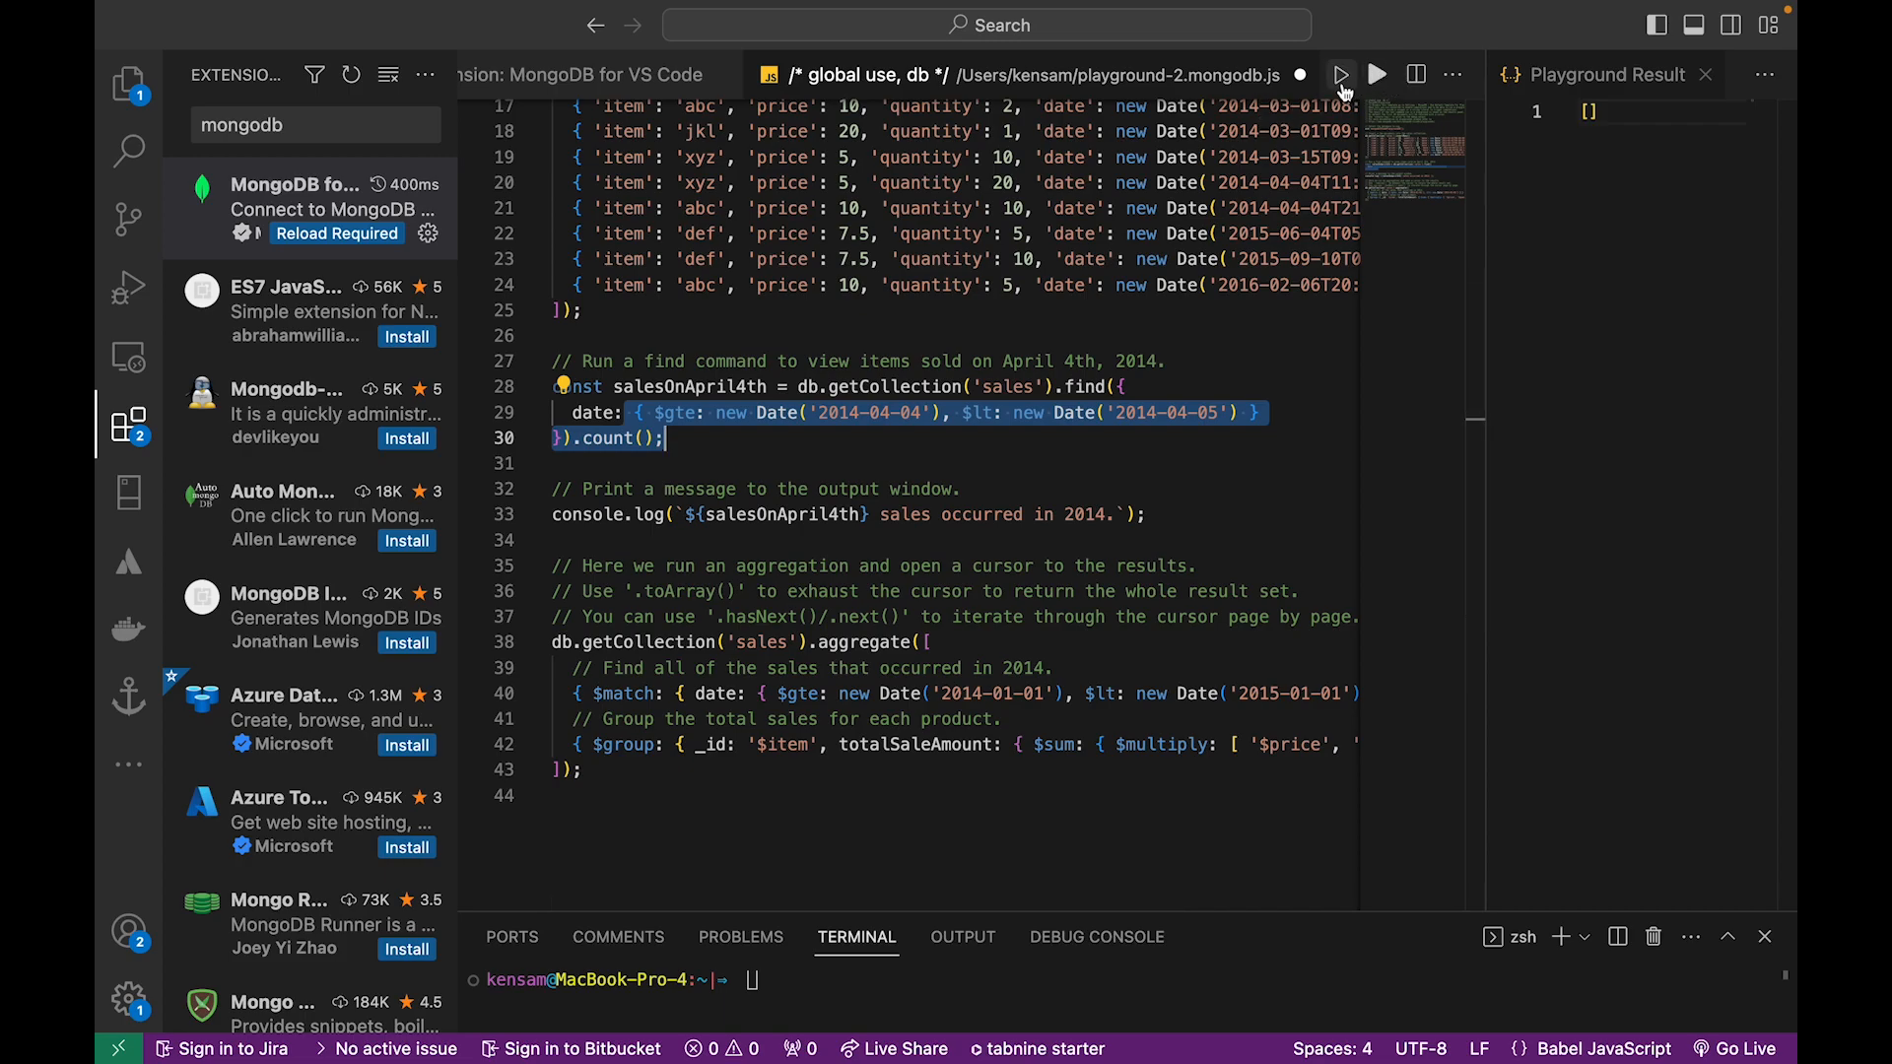
scroll(812, 434, up, 5)
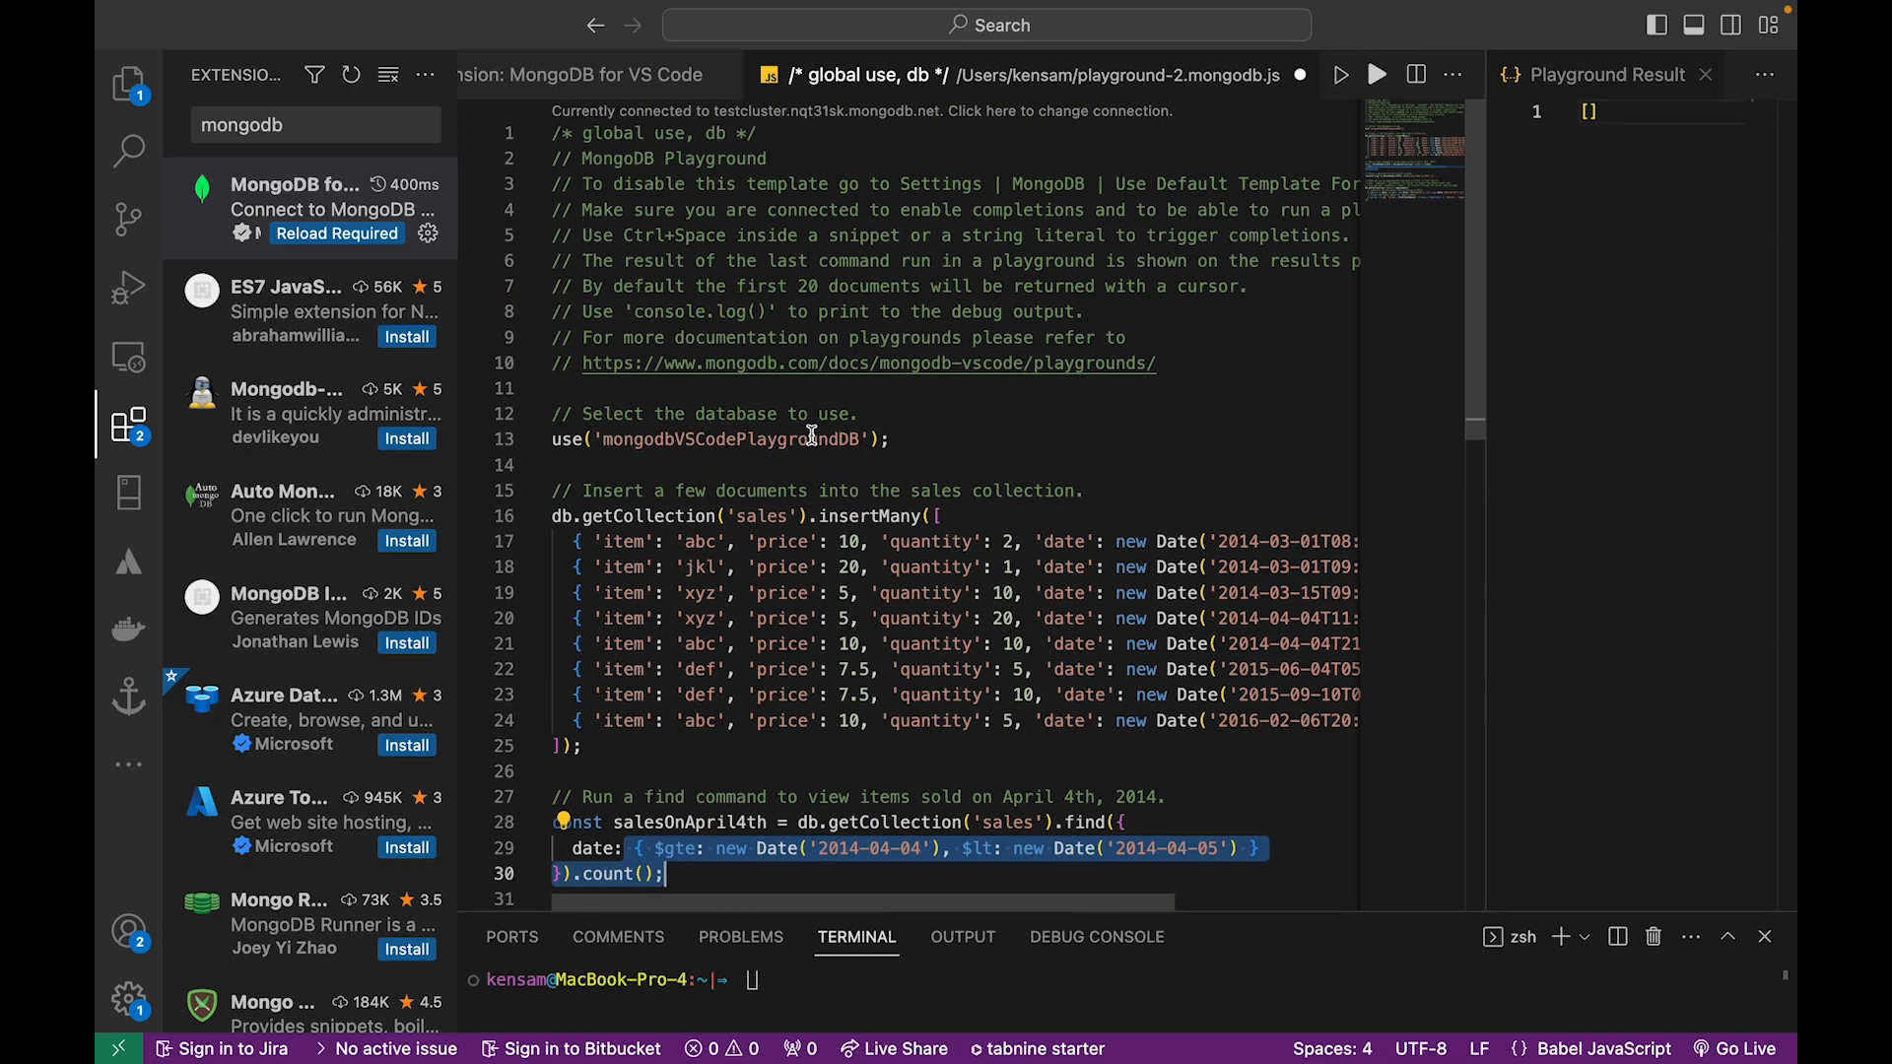
Run the whole playground against testcluster, confirming the run, and look over the script beside its results
click(1376, 76)
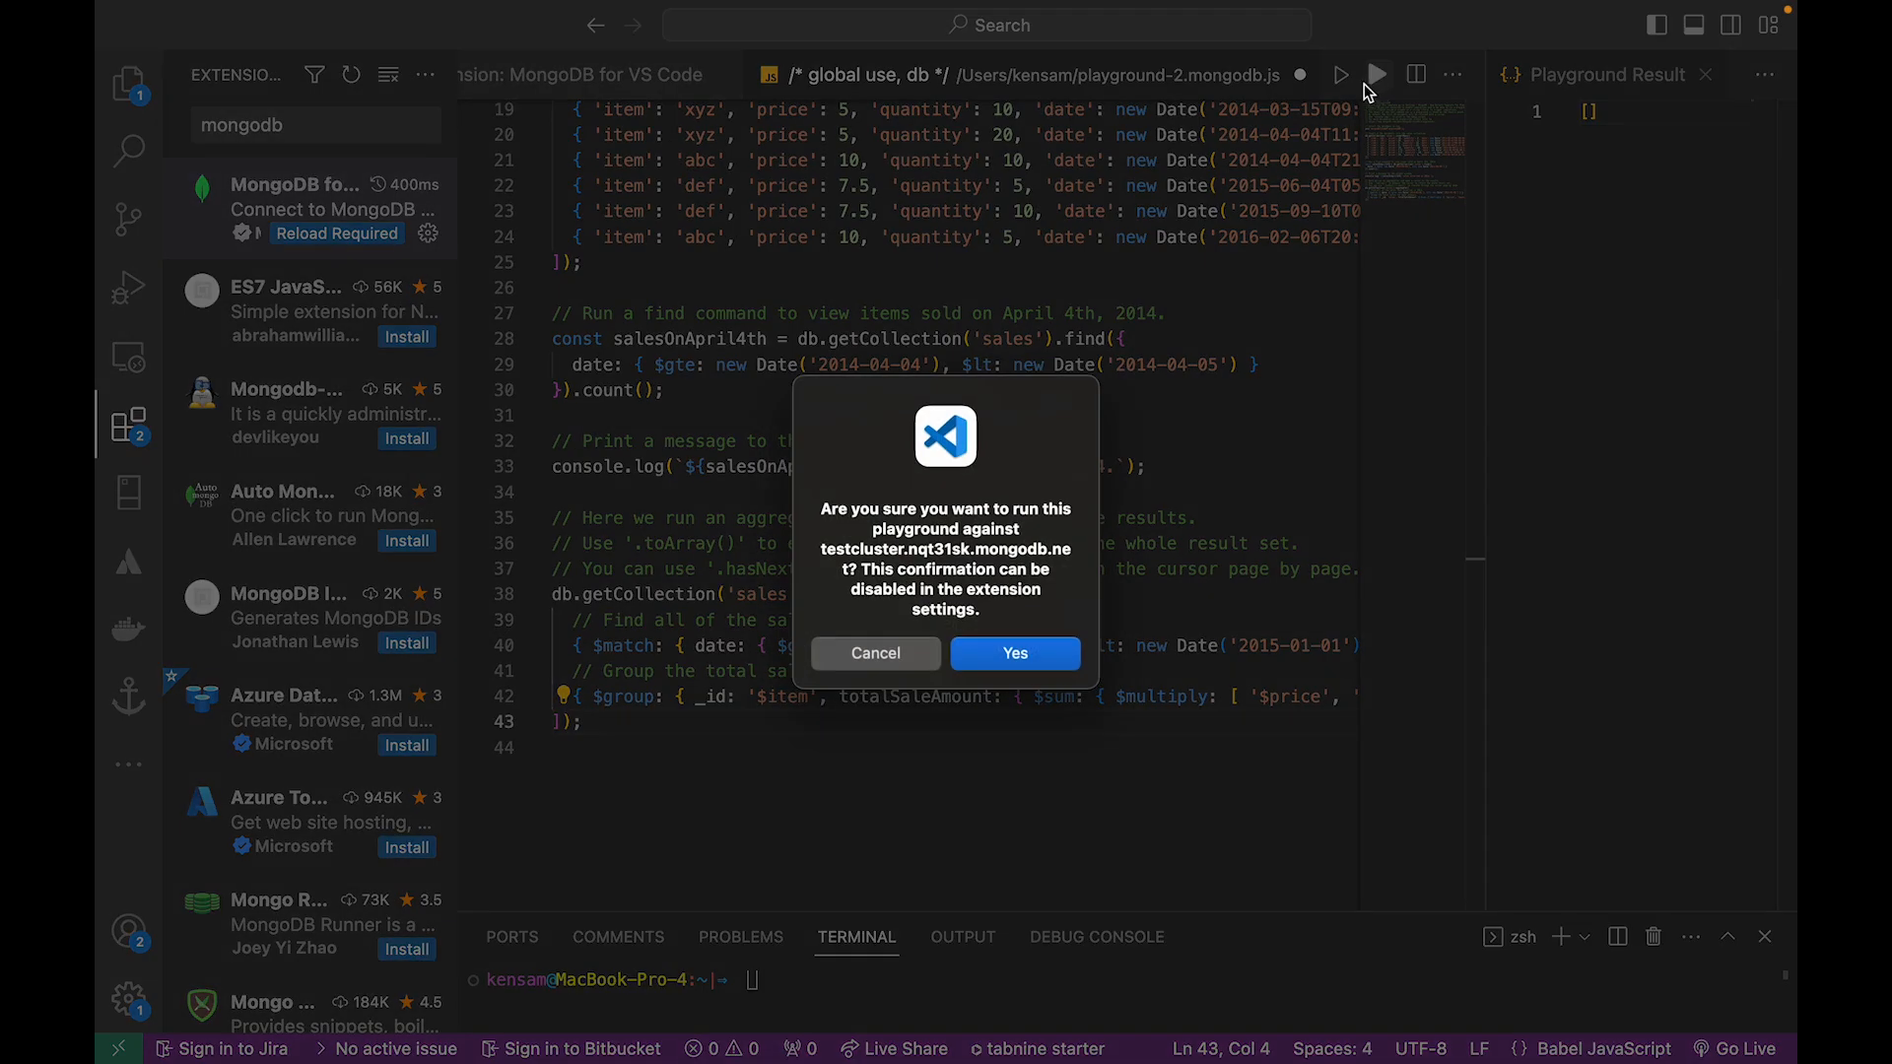
click(1005, 656)
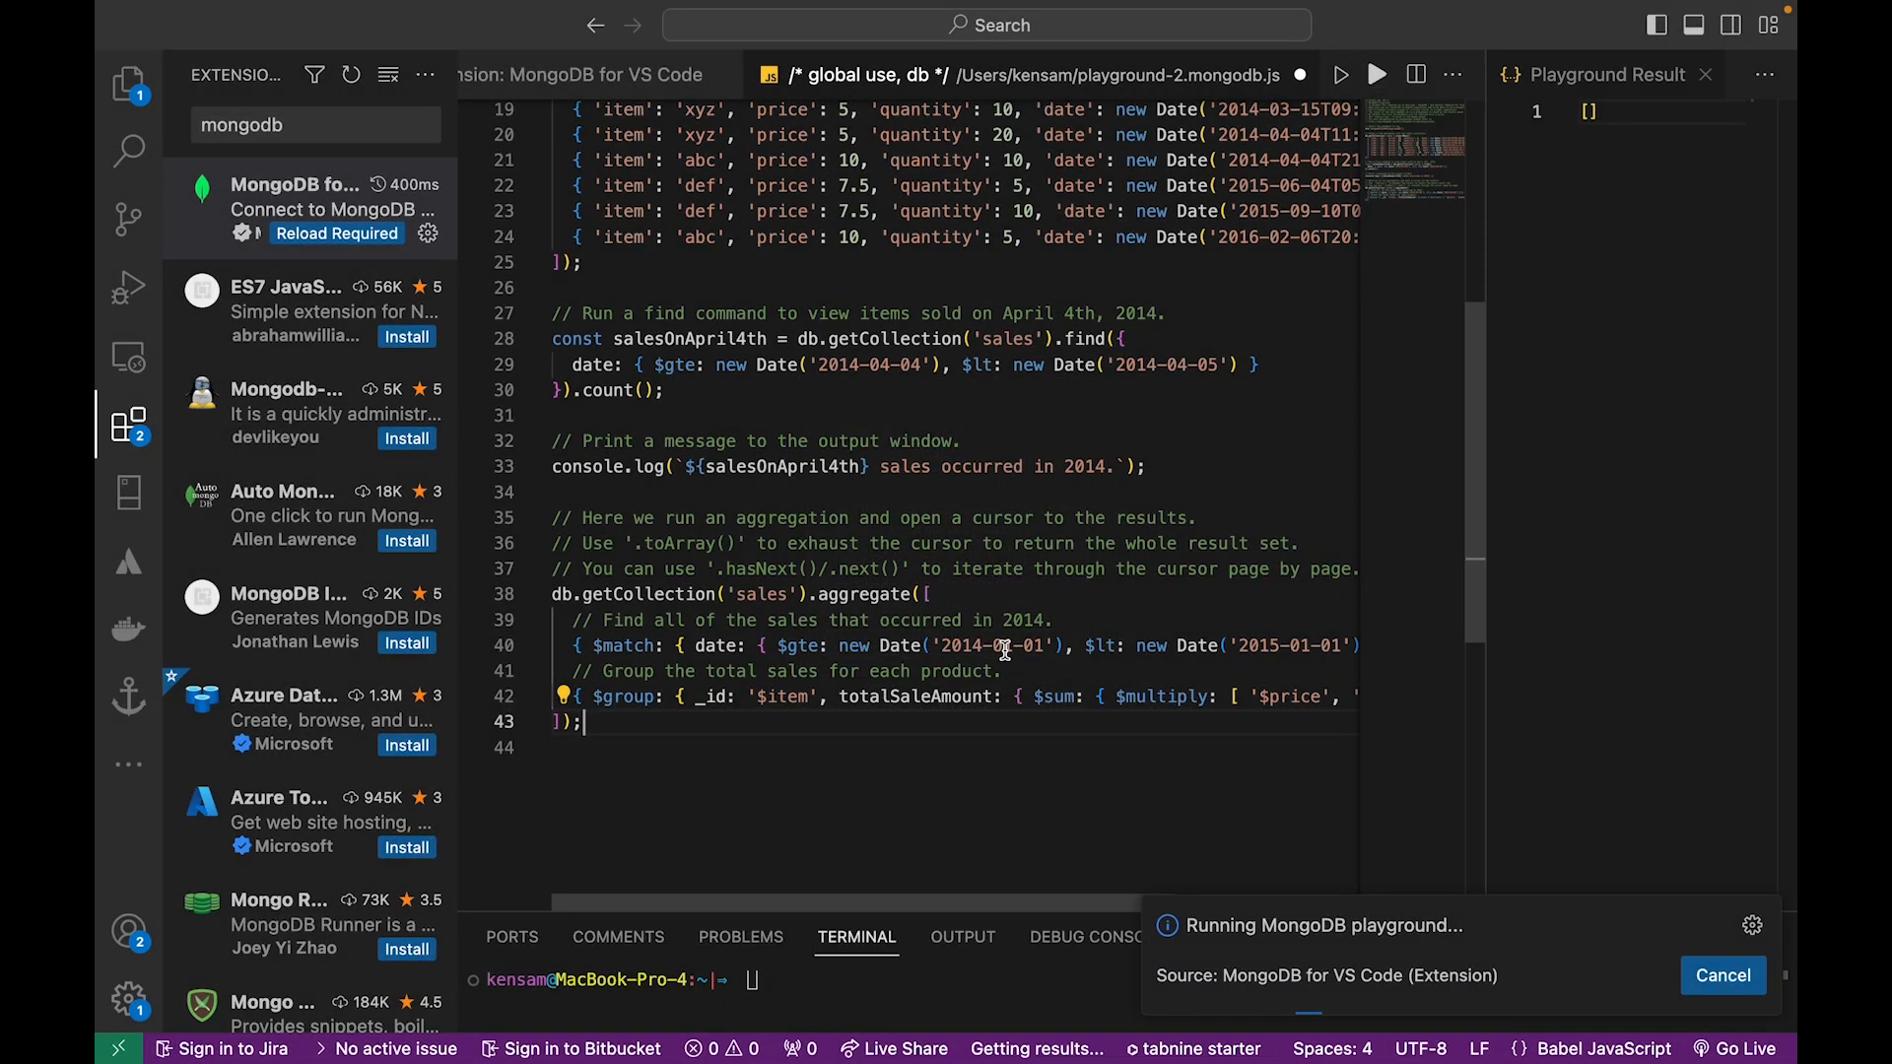
scroll(622, 205, up, 6)
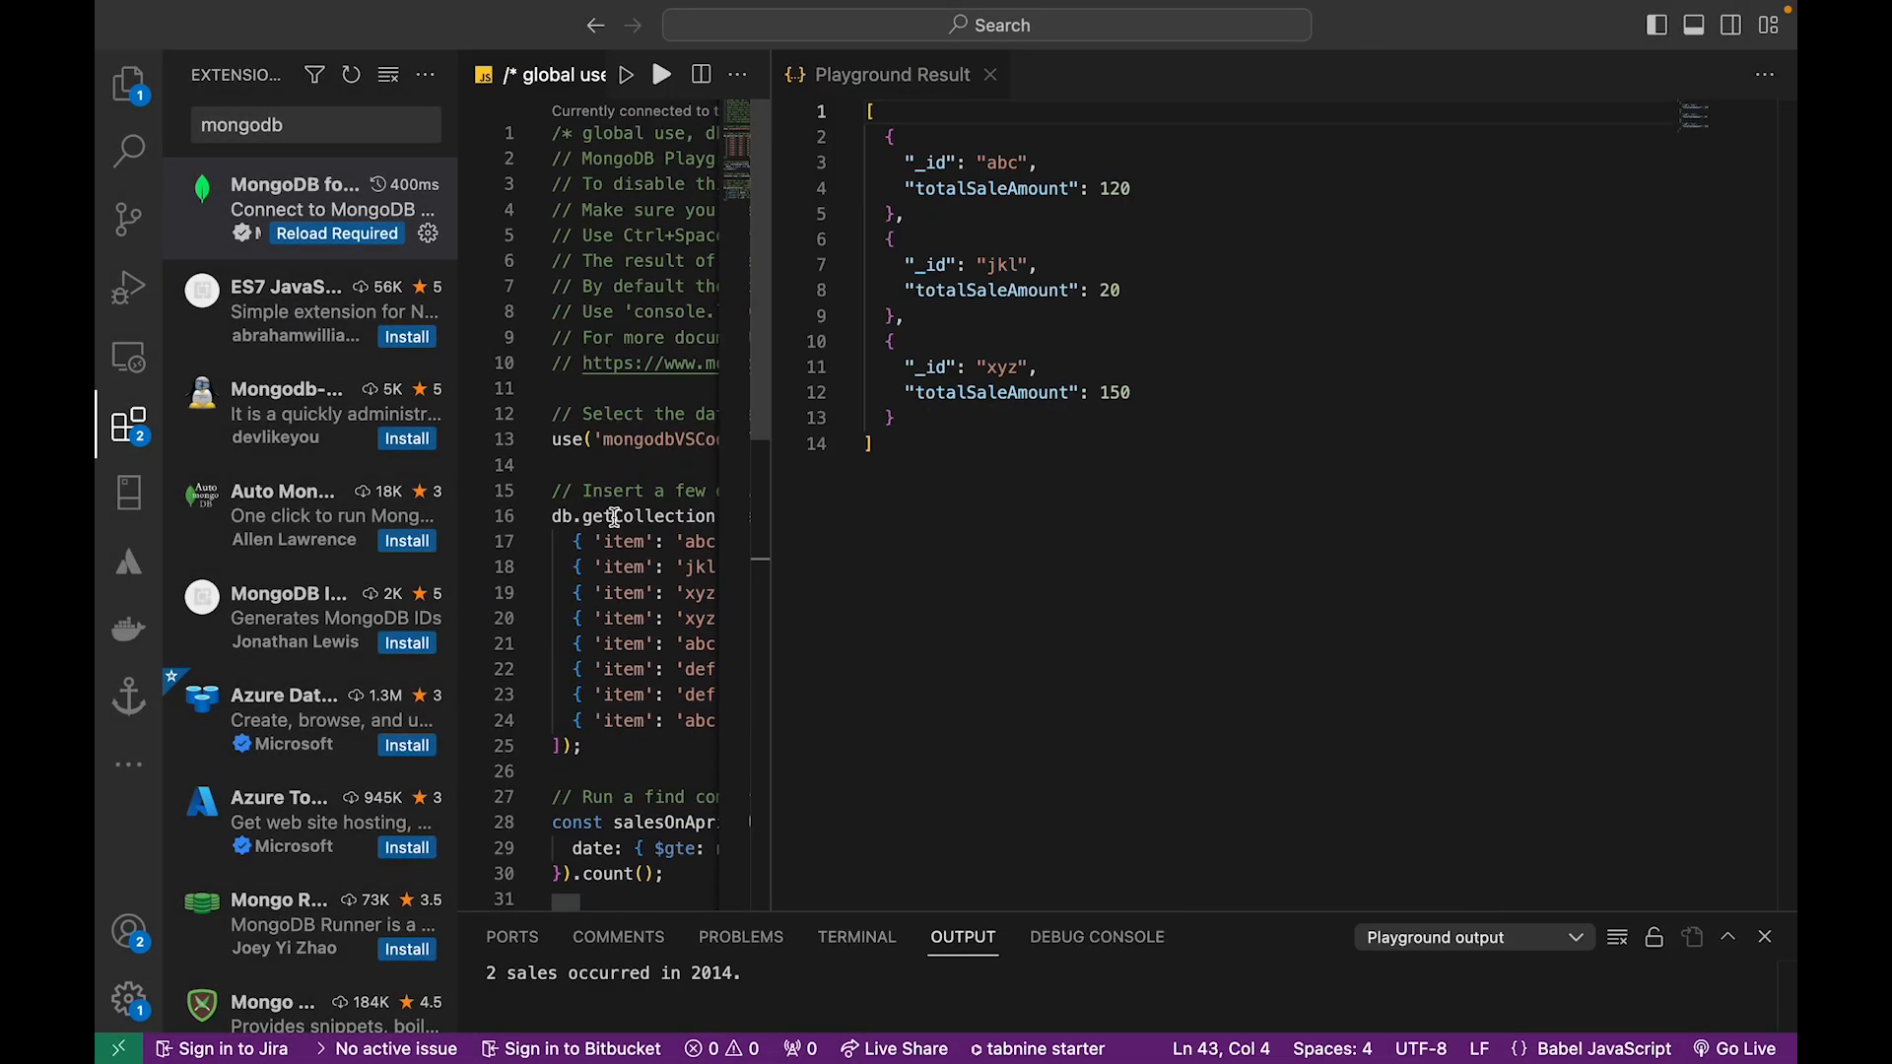
scroll(606, 556, down, 5)
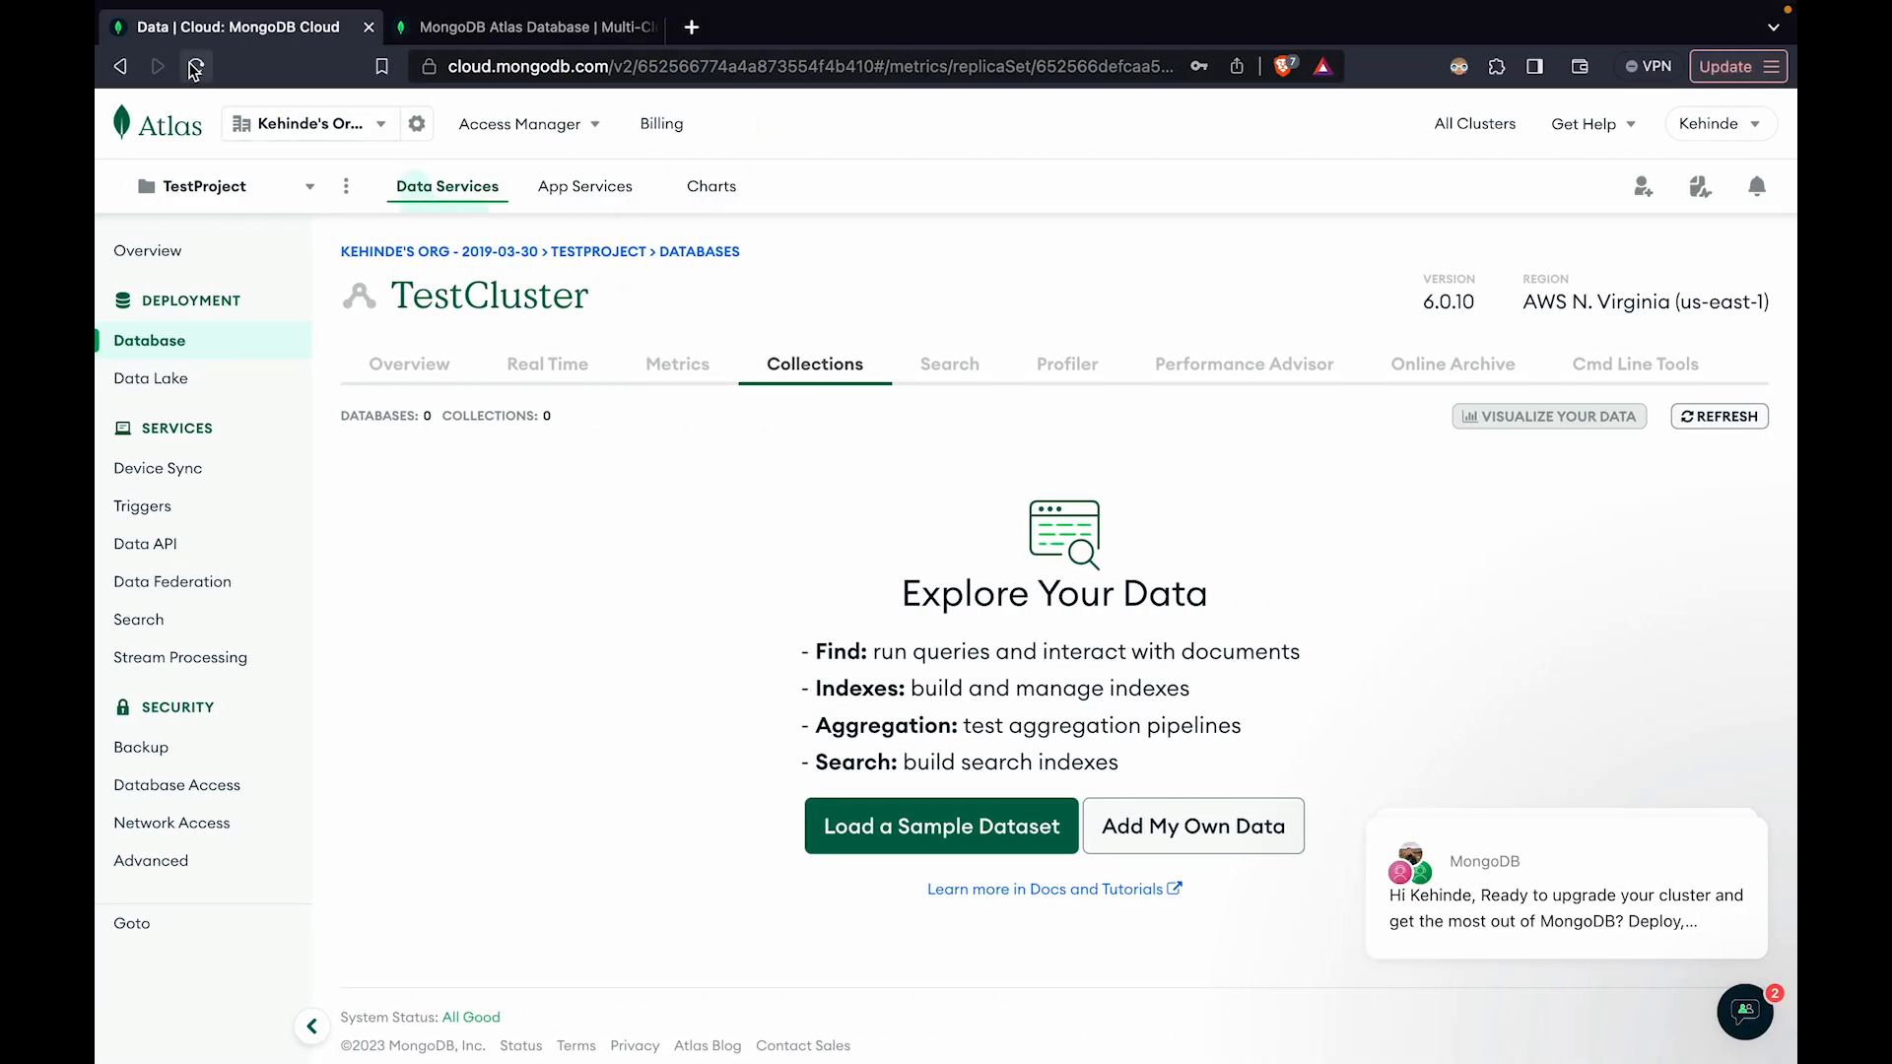
Reload TestCluster's Collections page in Atlas in the browser and look through the documents in mongodbVSCodePlaygroundDB.sales
click(197, 66)
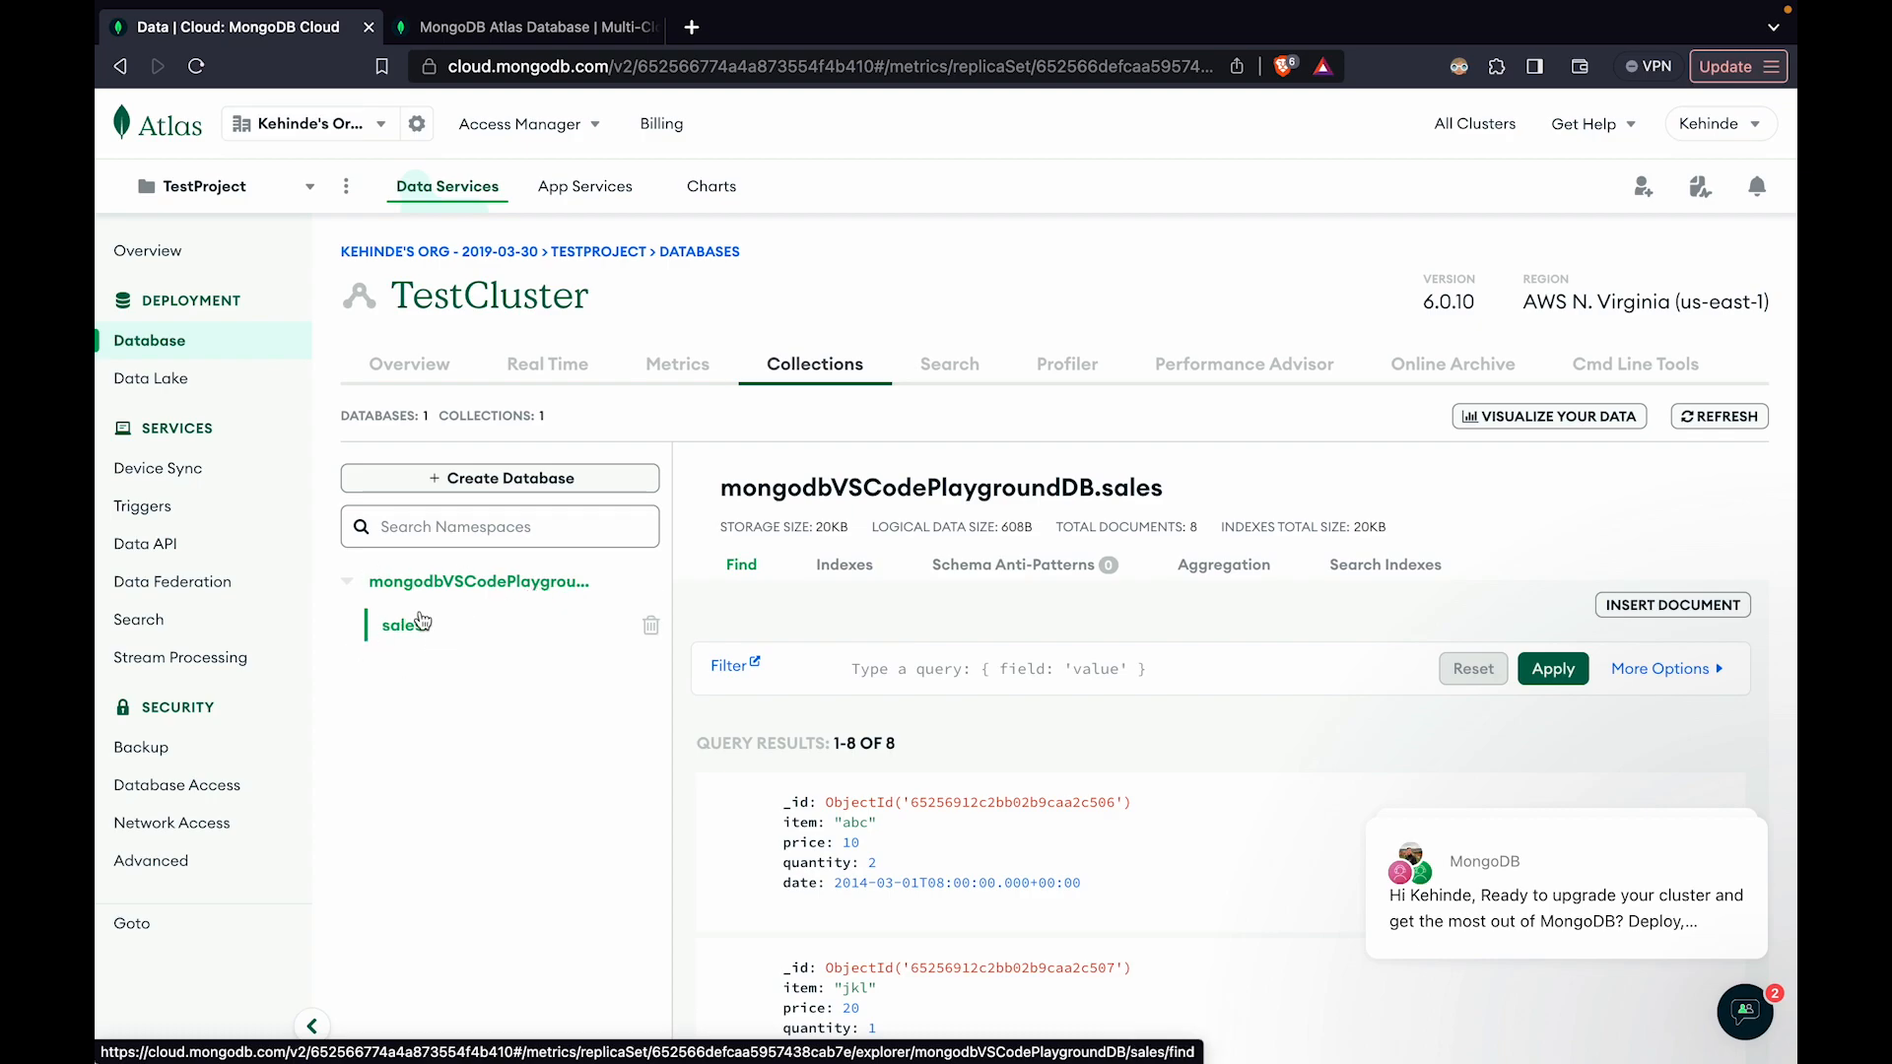
scroll(848, 542, down, 5)
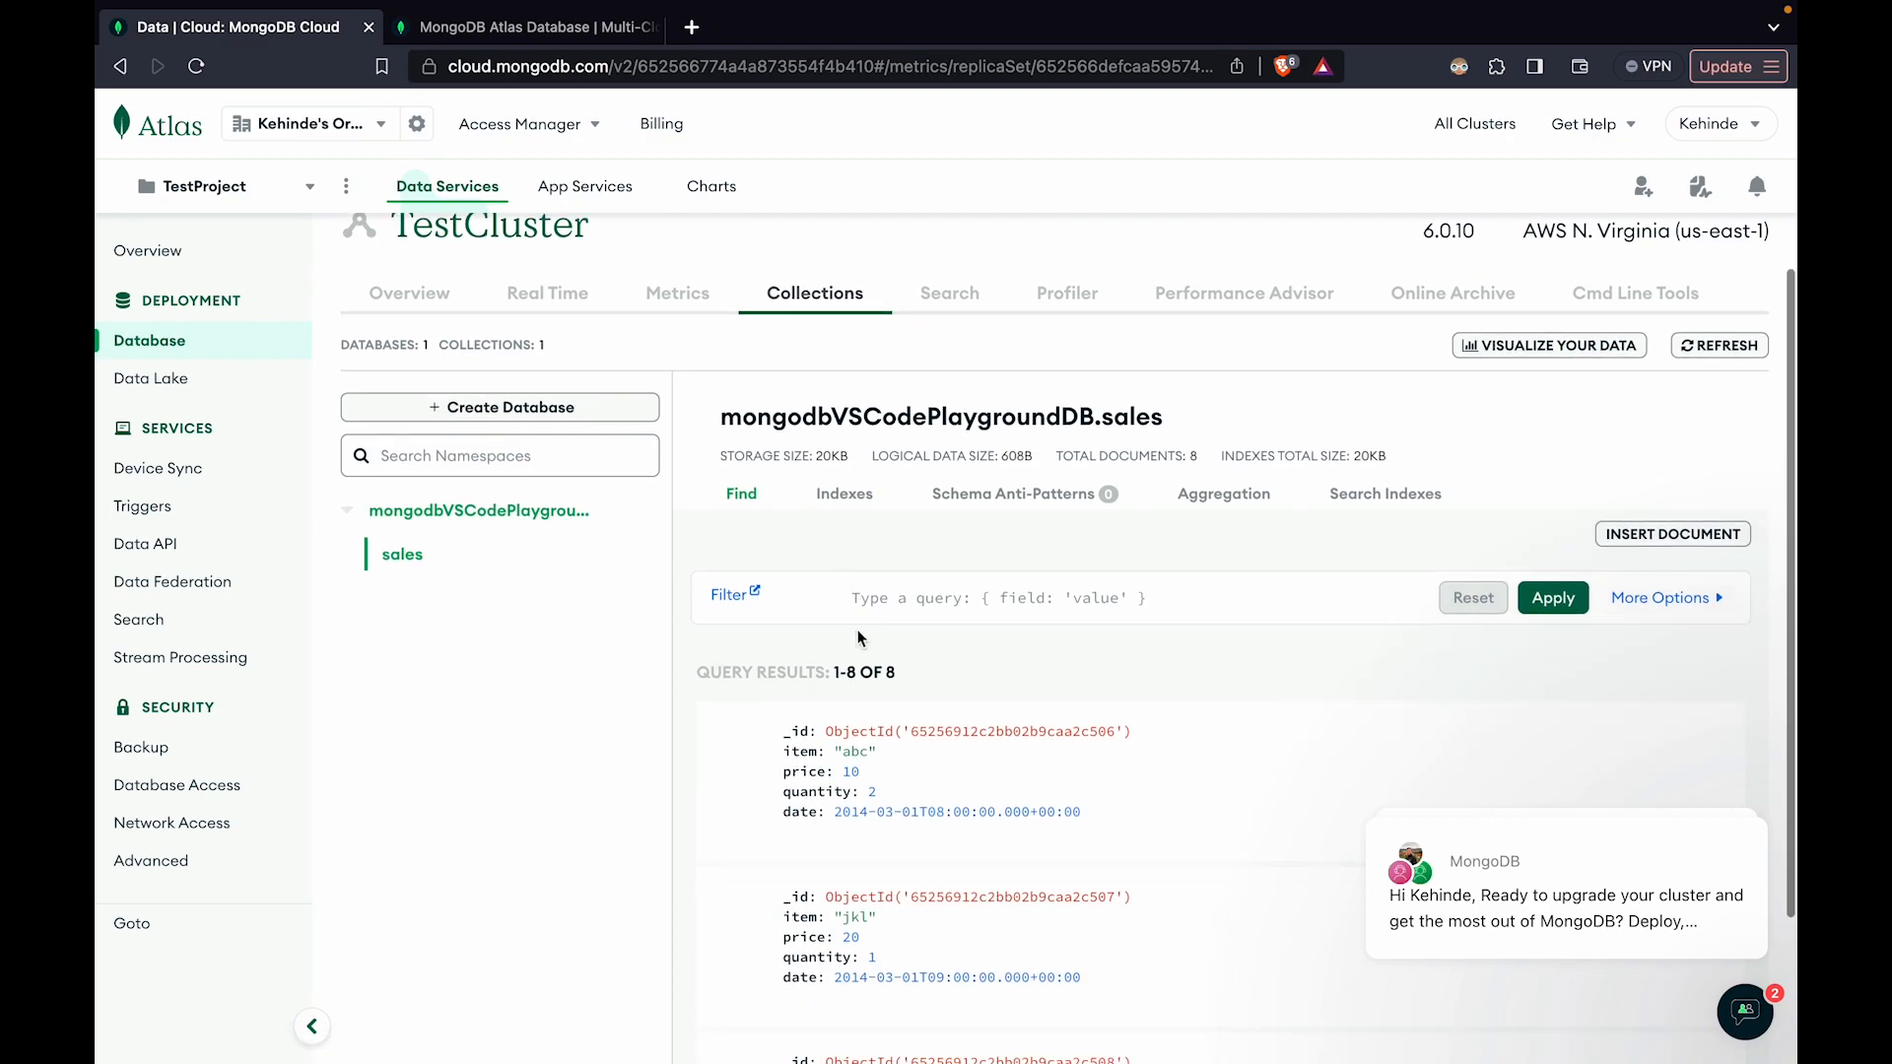
scroll(870, 734, down, 10)
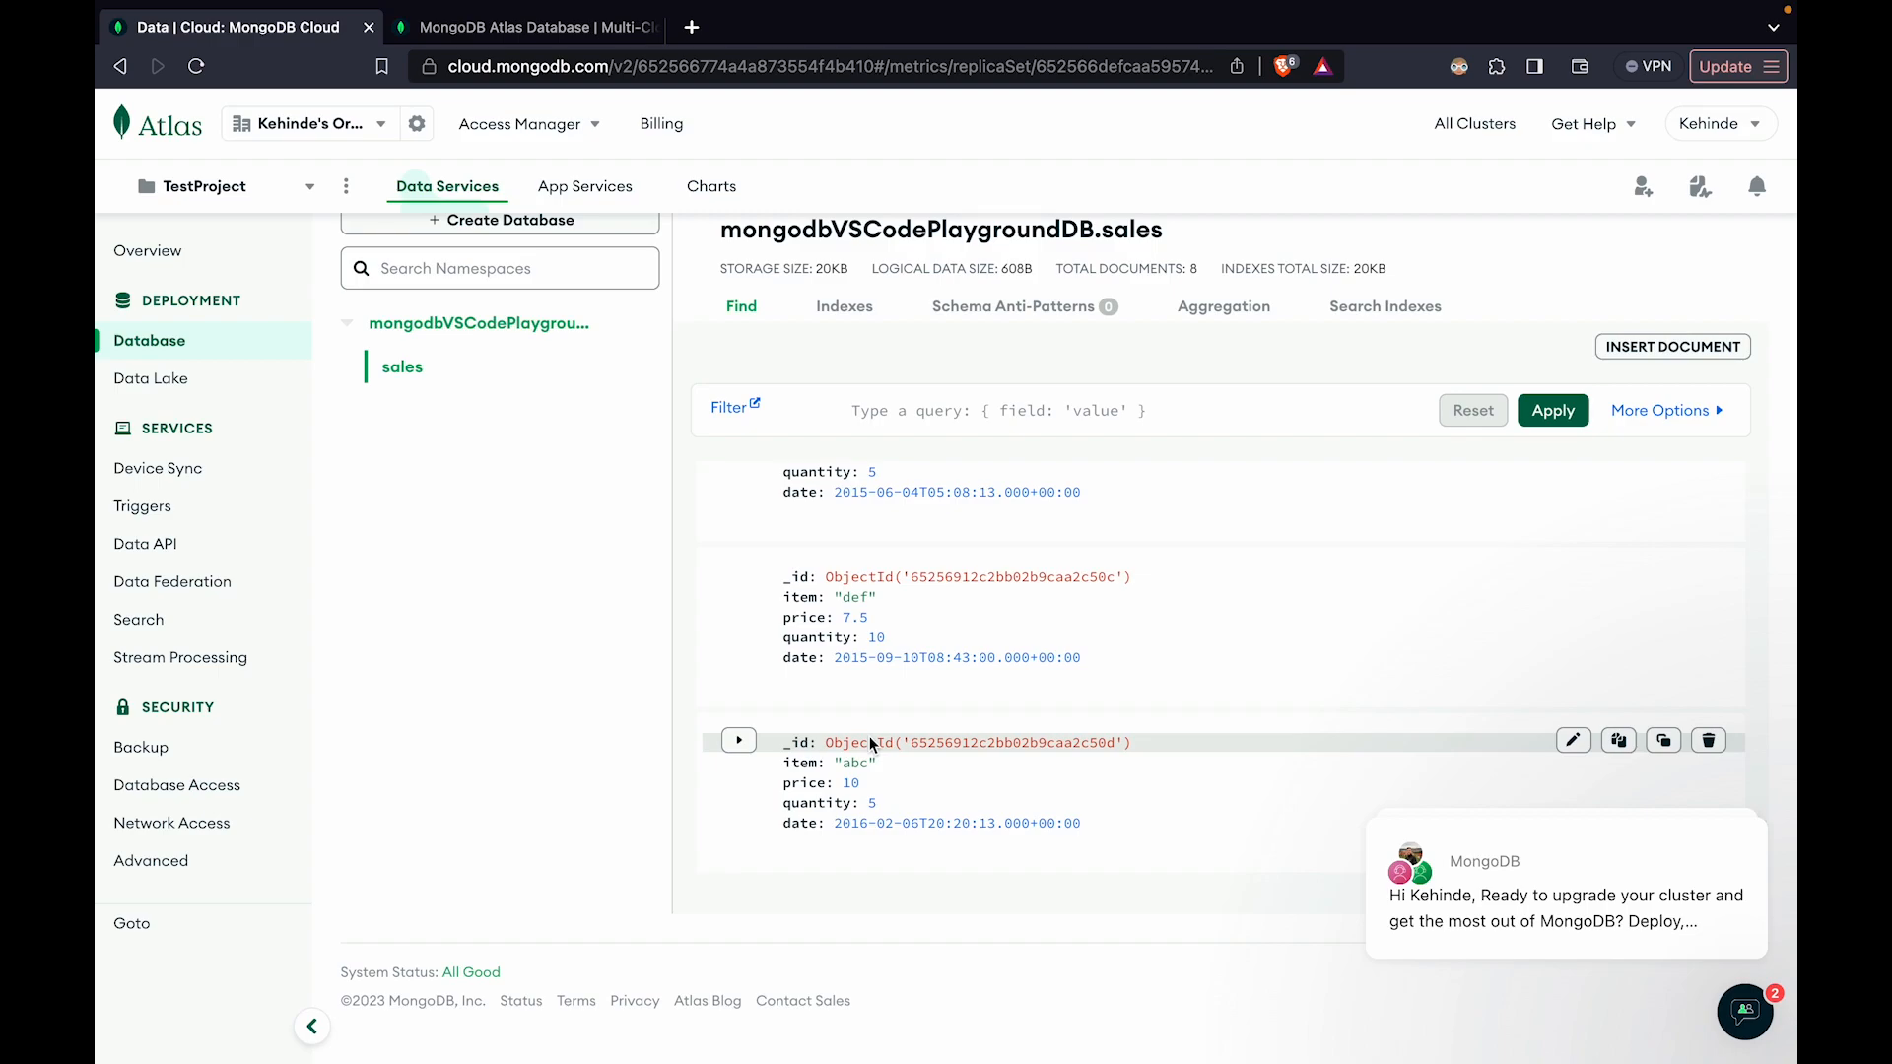
scroll(581, 414, up, 3)
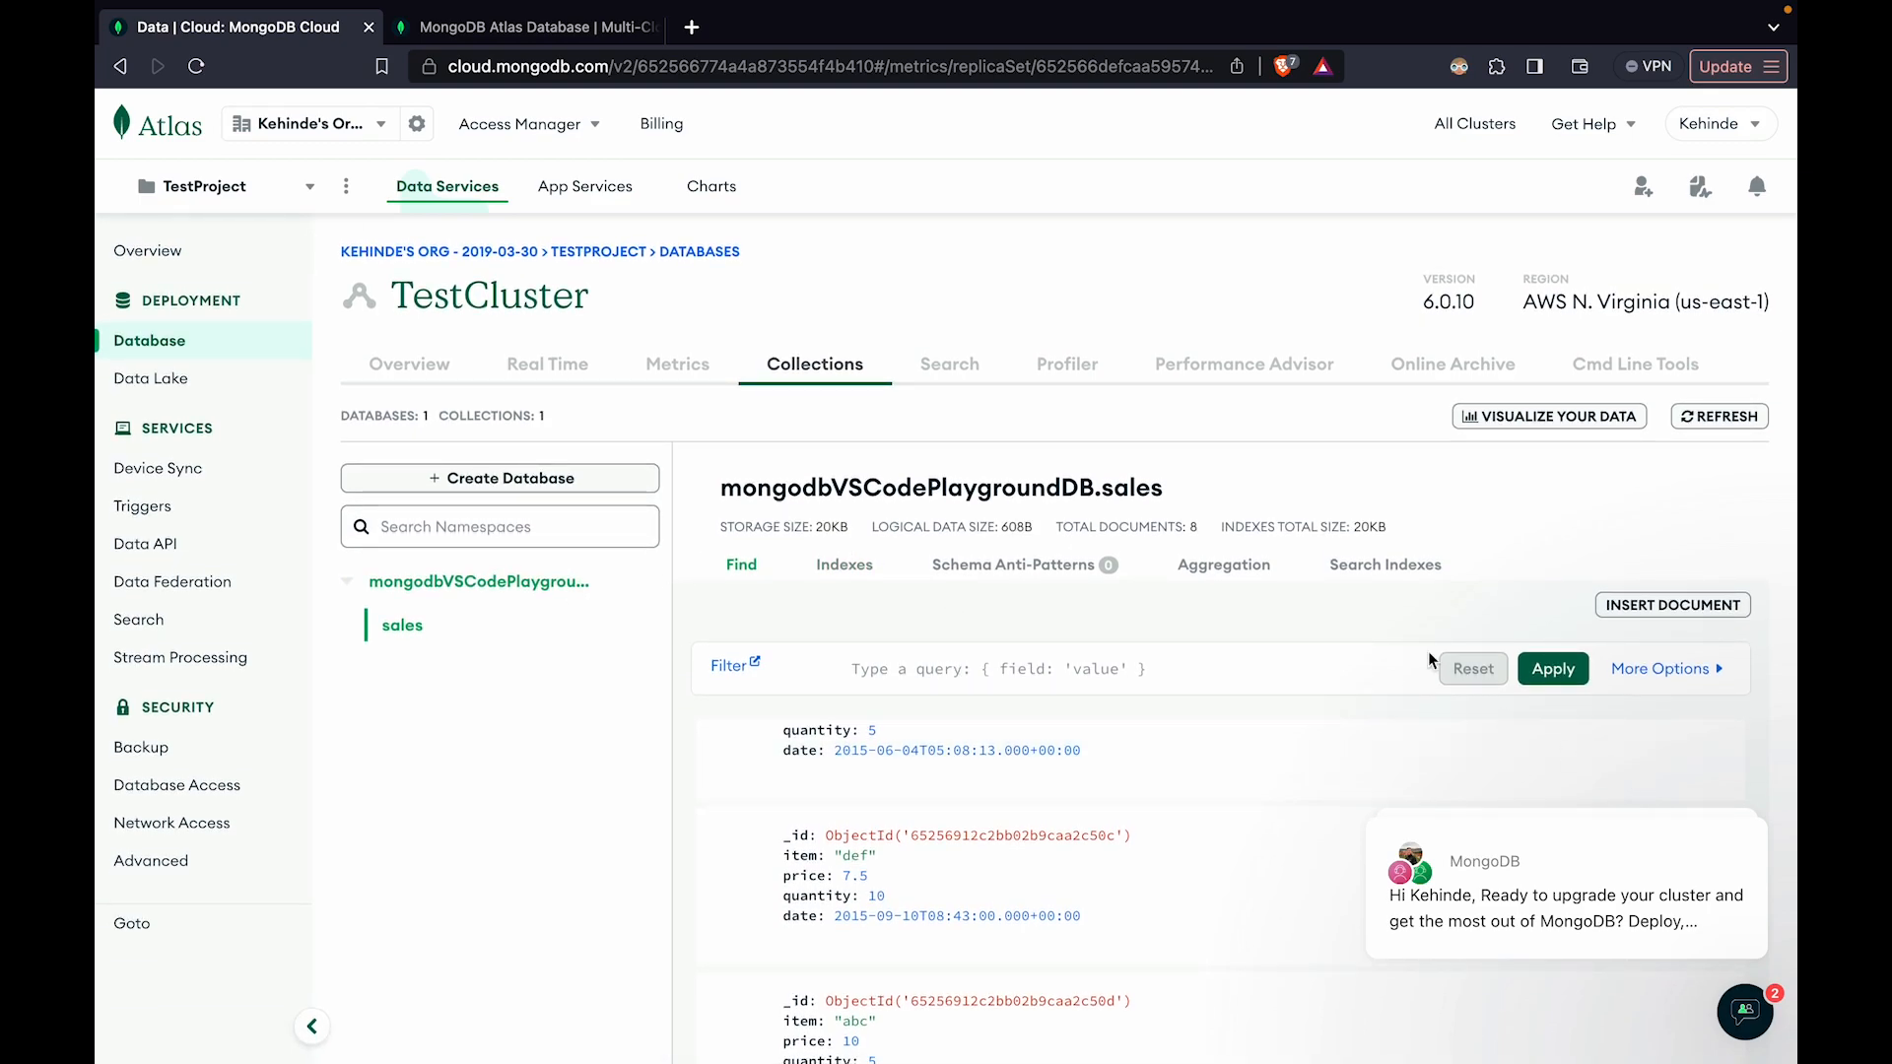
Filter the sales collection with the query {quantity: 5} and review the matching documents
click(885, 670)
scroll(907, 847, up, 1)
scroll(906, 763, up, 2)
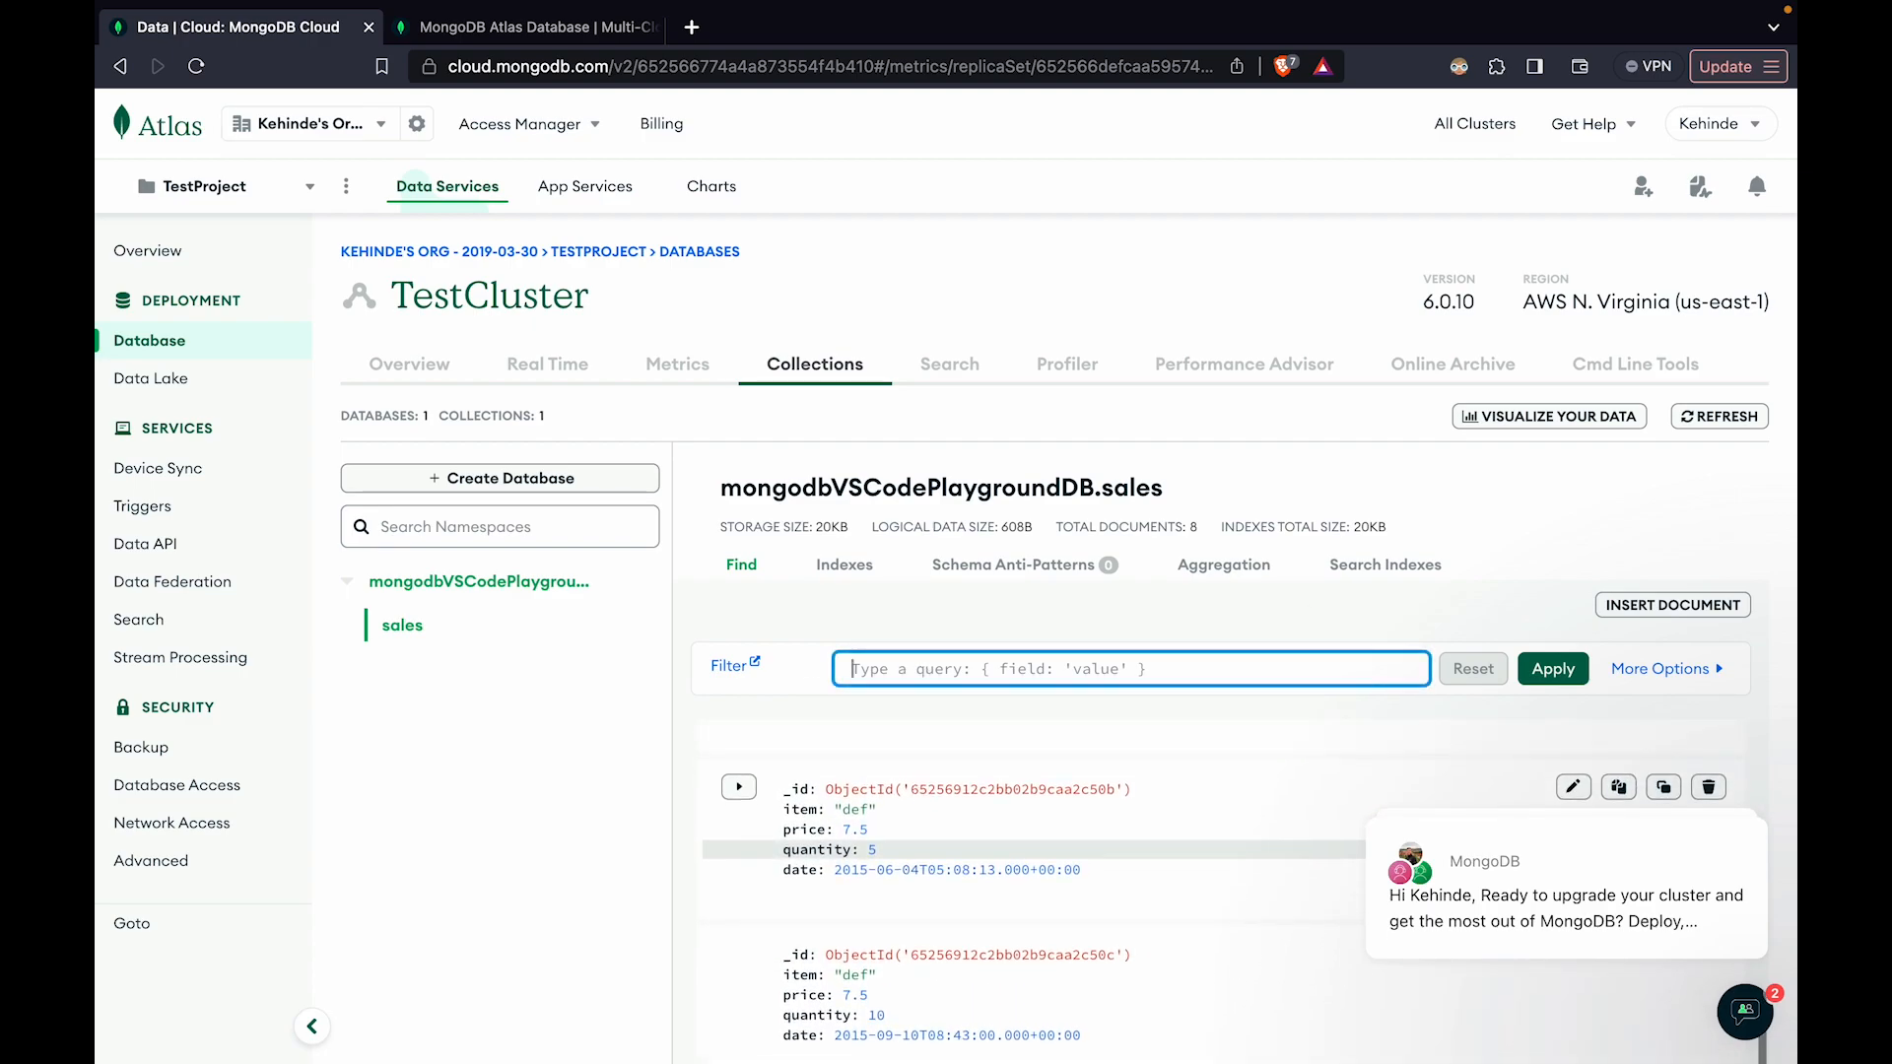
scroll(886, 857, down, 1)
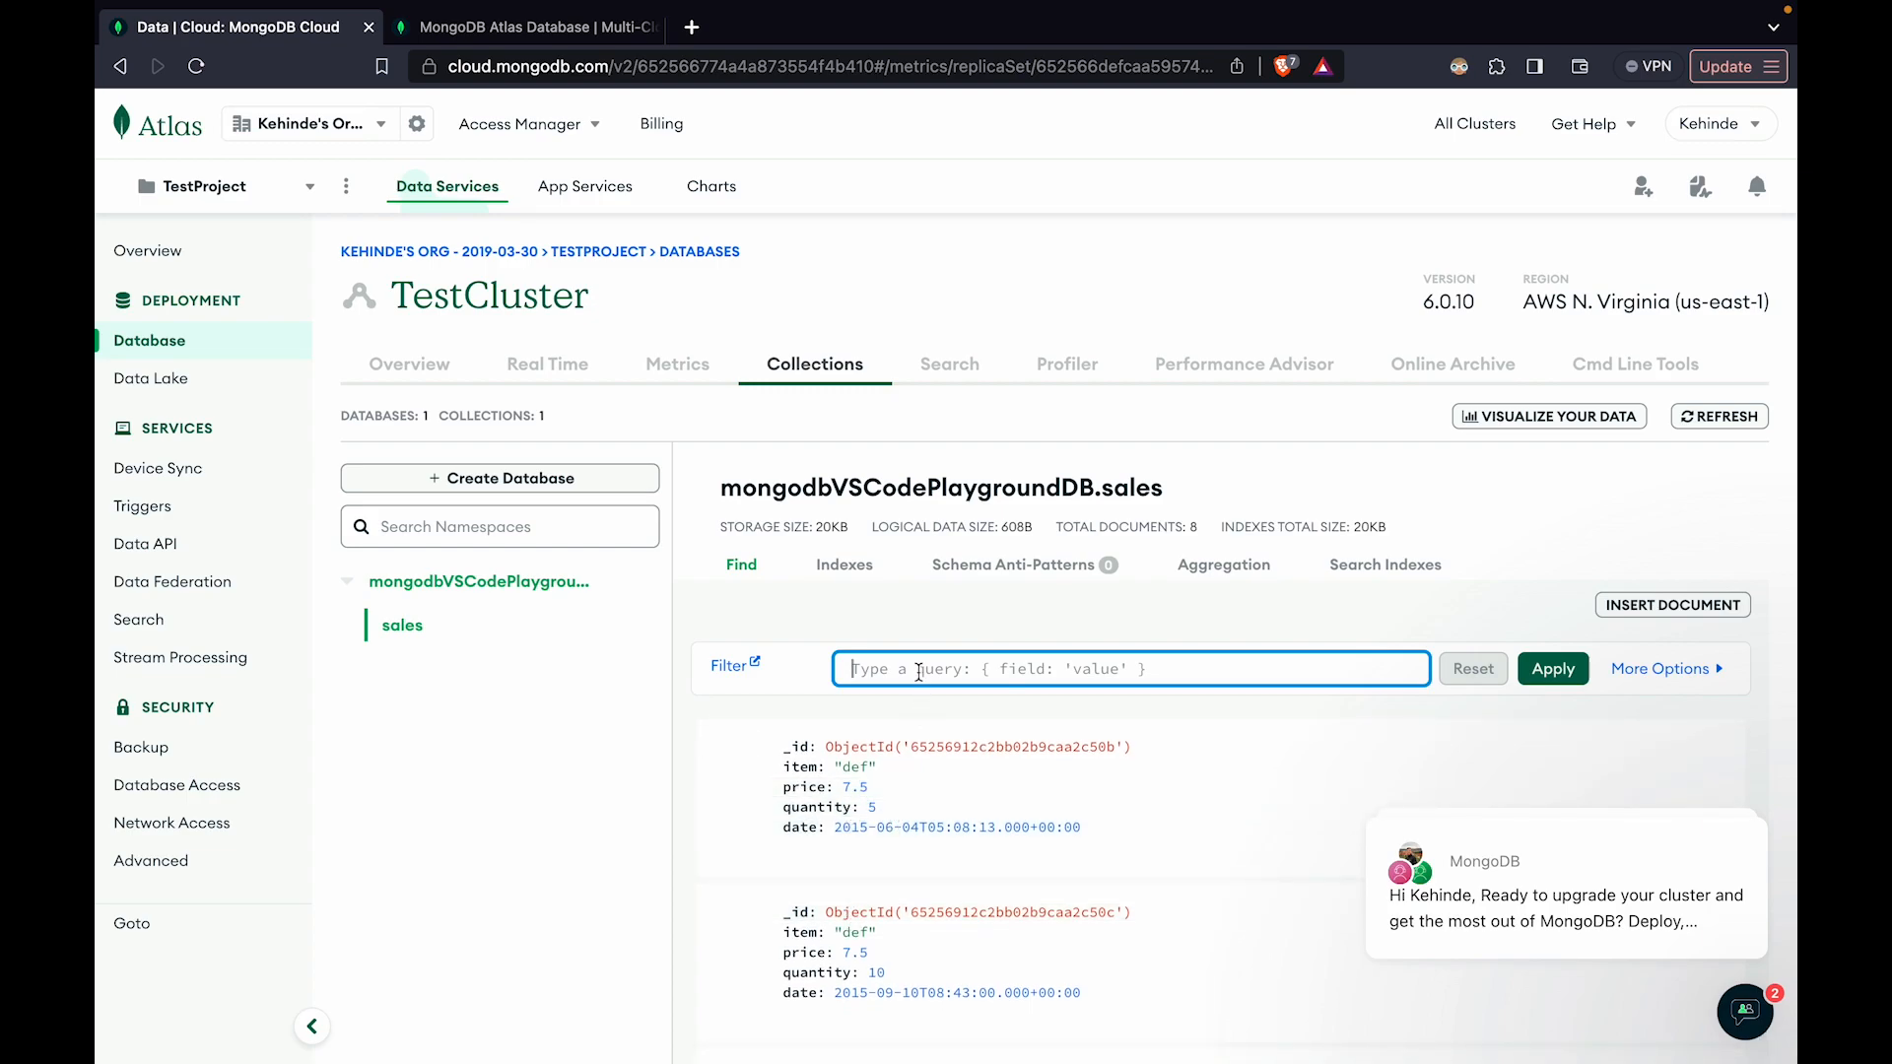
text({quantity: 5)
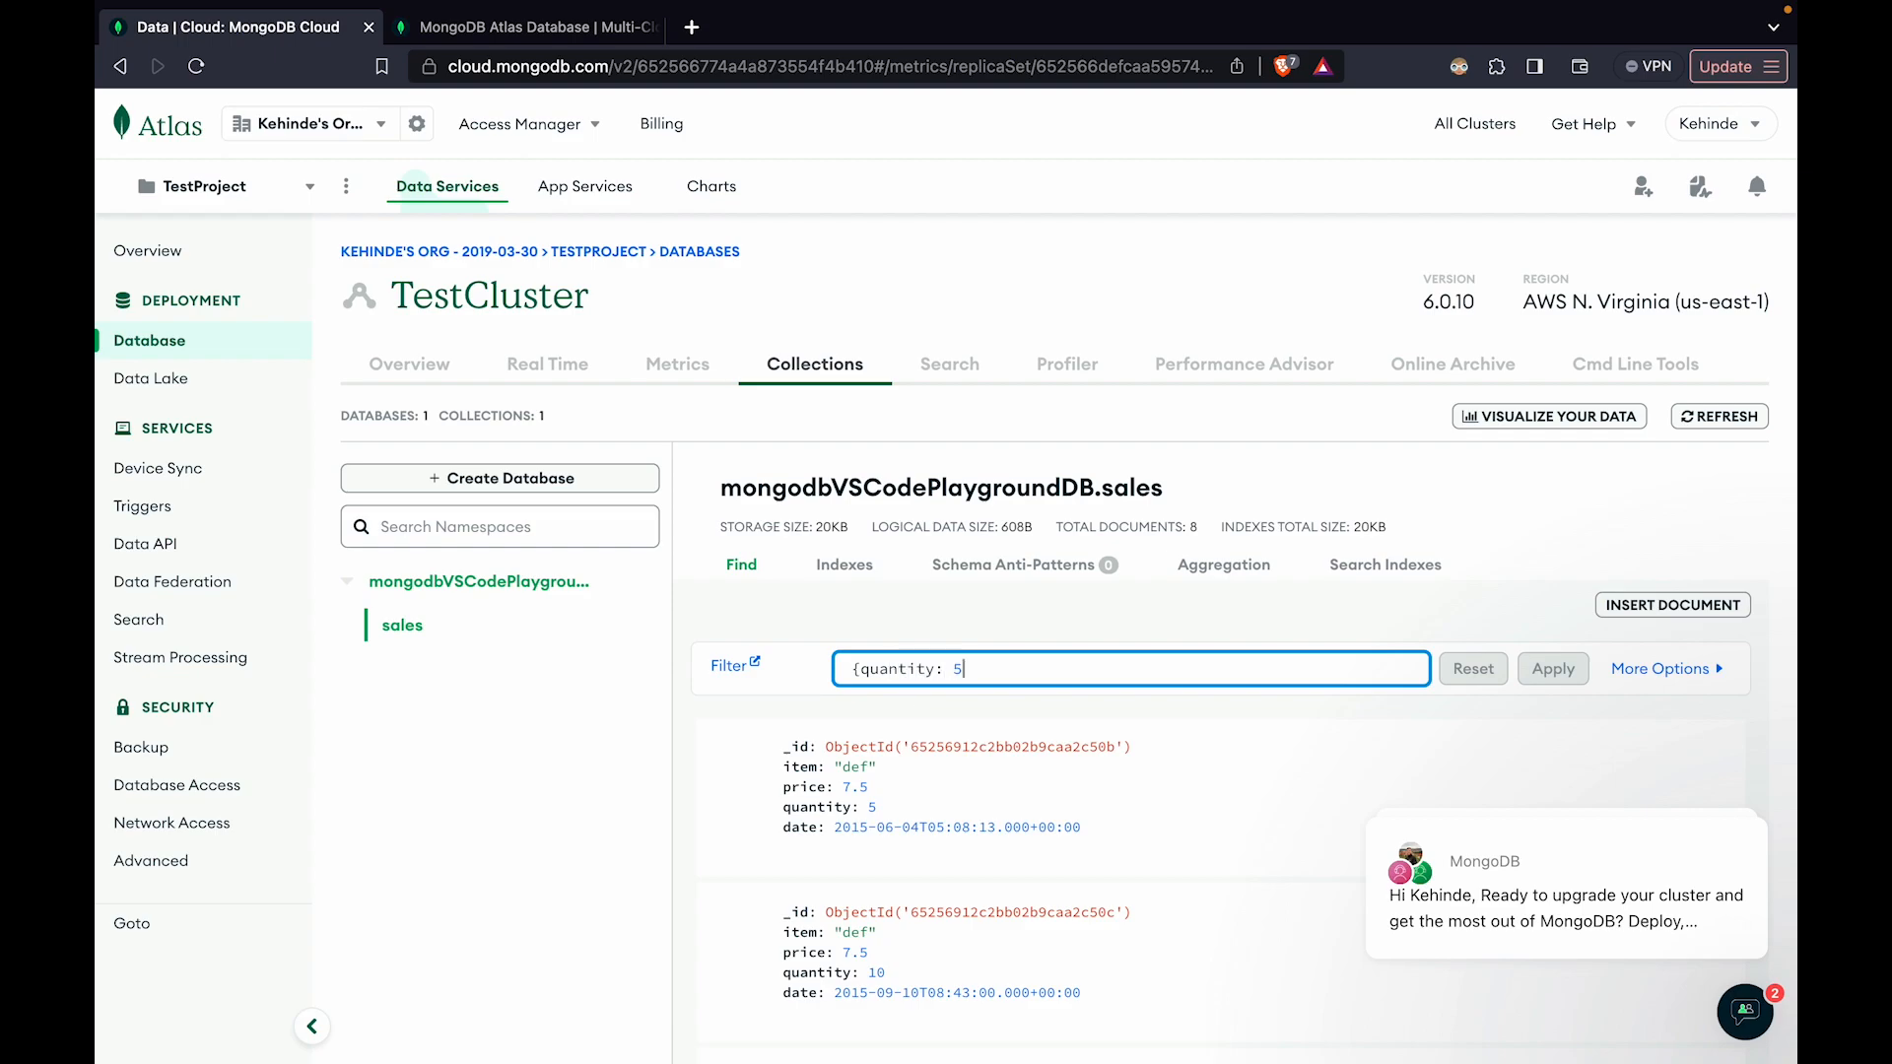
text(})
click(1561, 673)
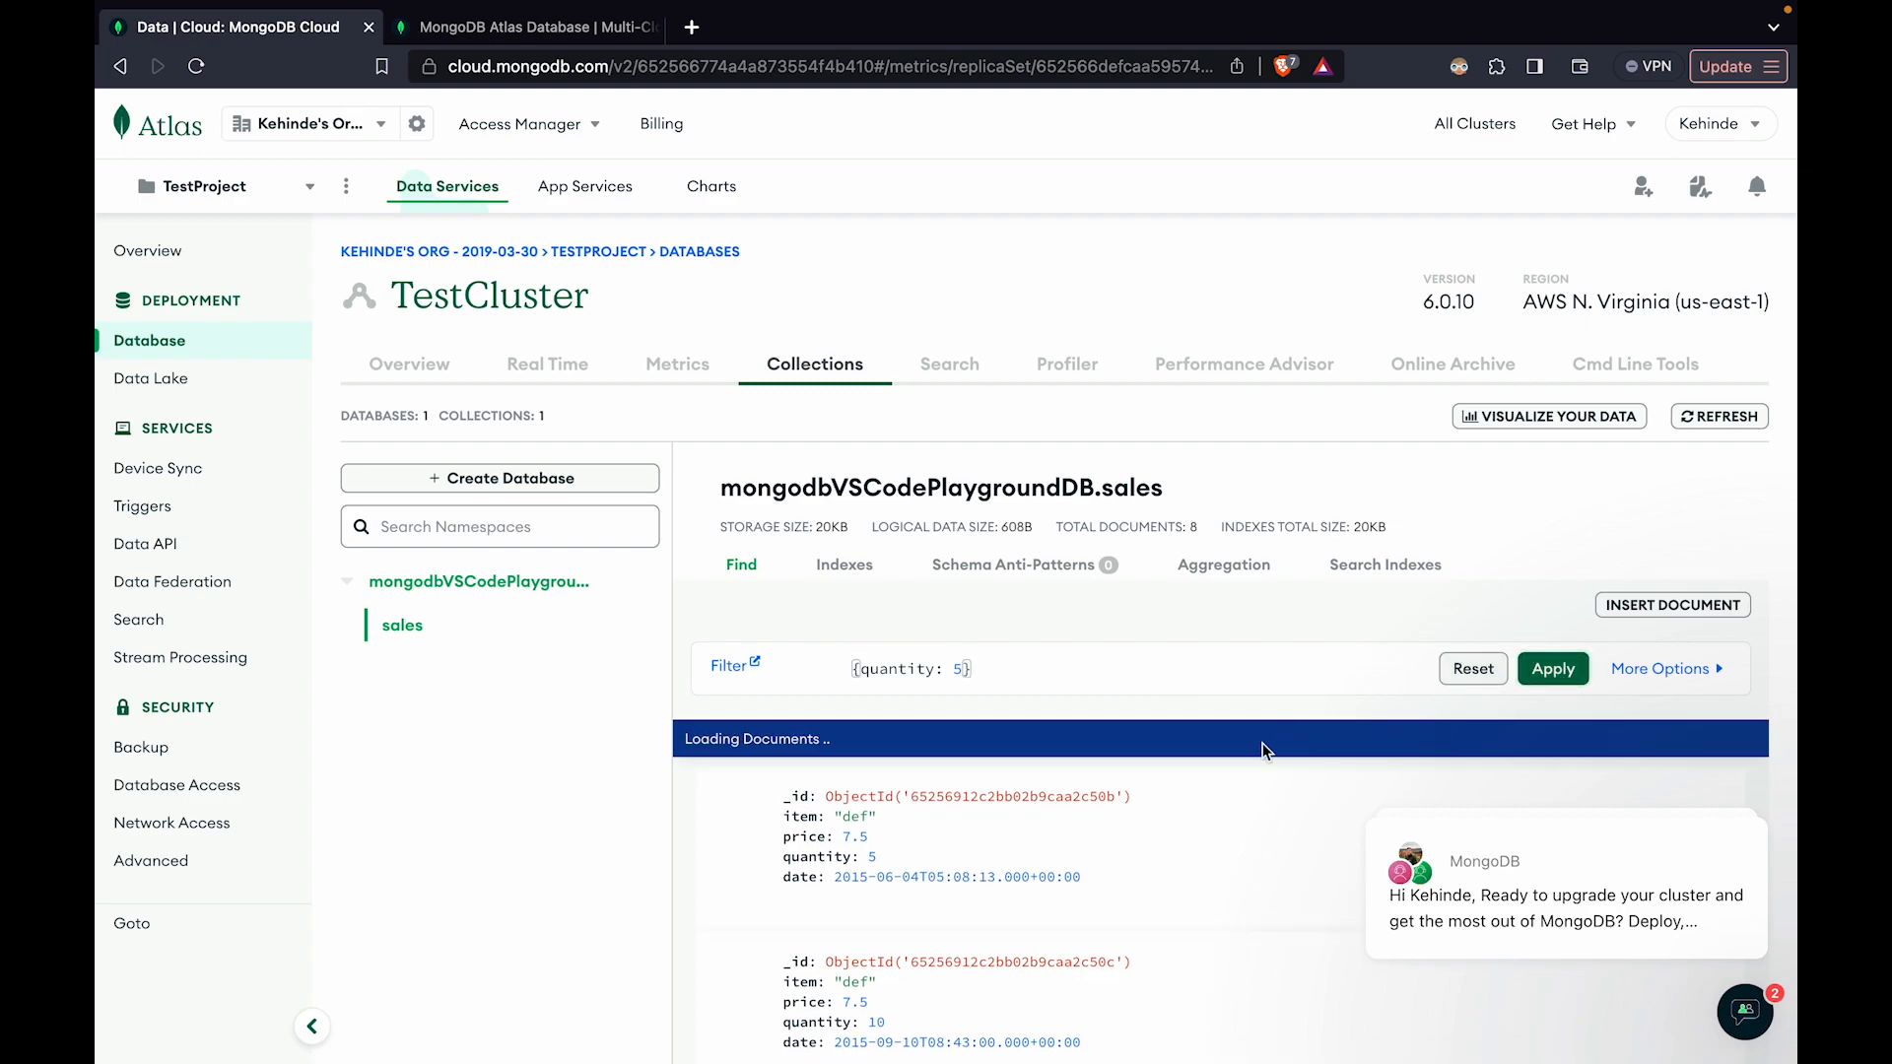
scroll(1036, 658, down, 2)
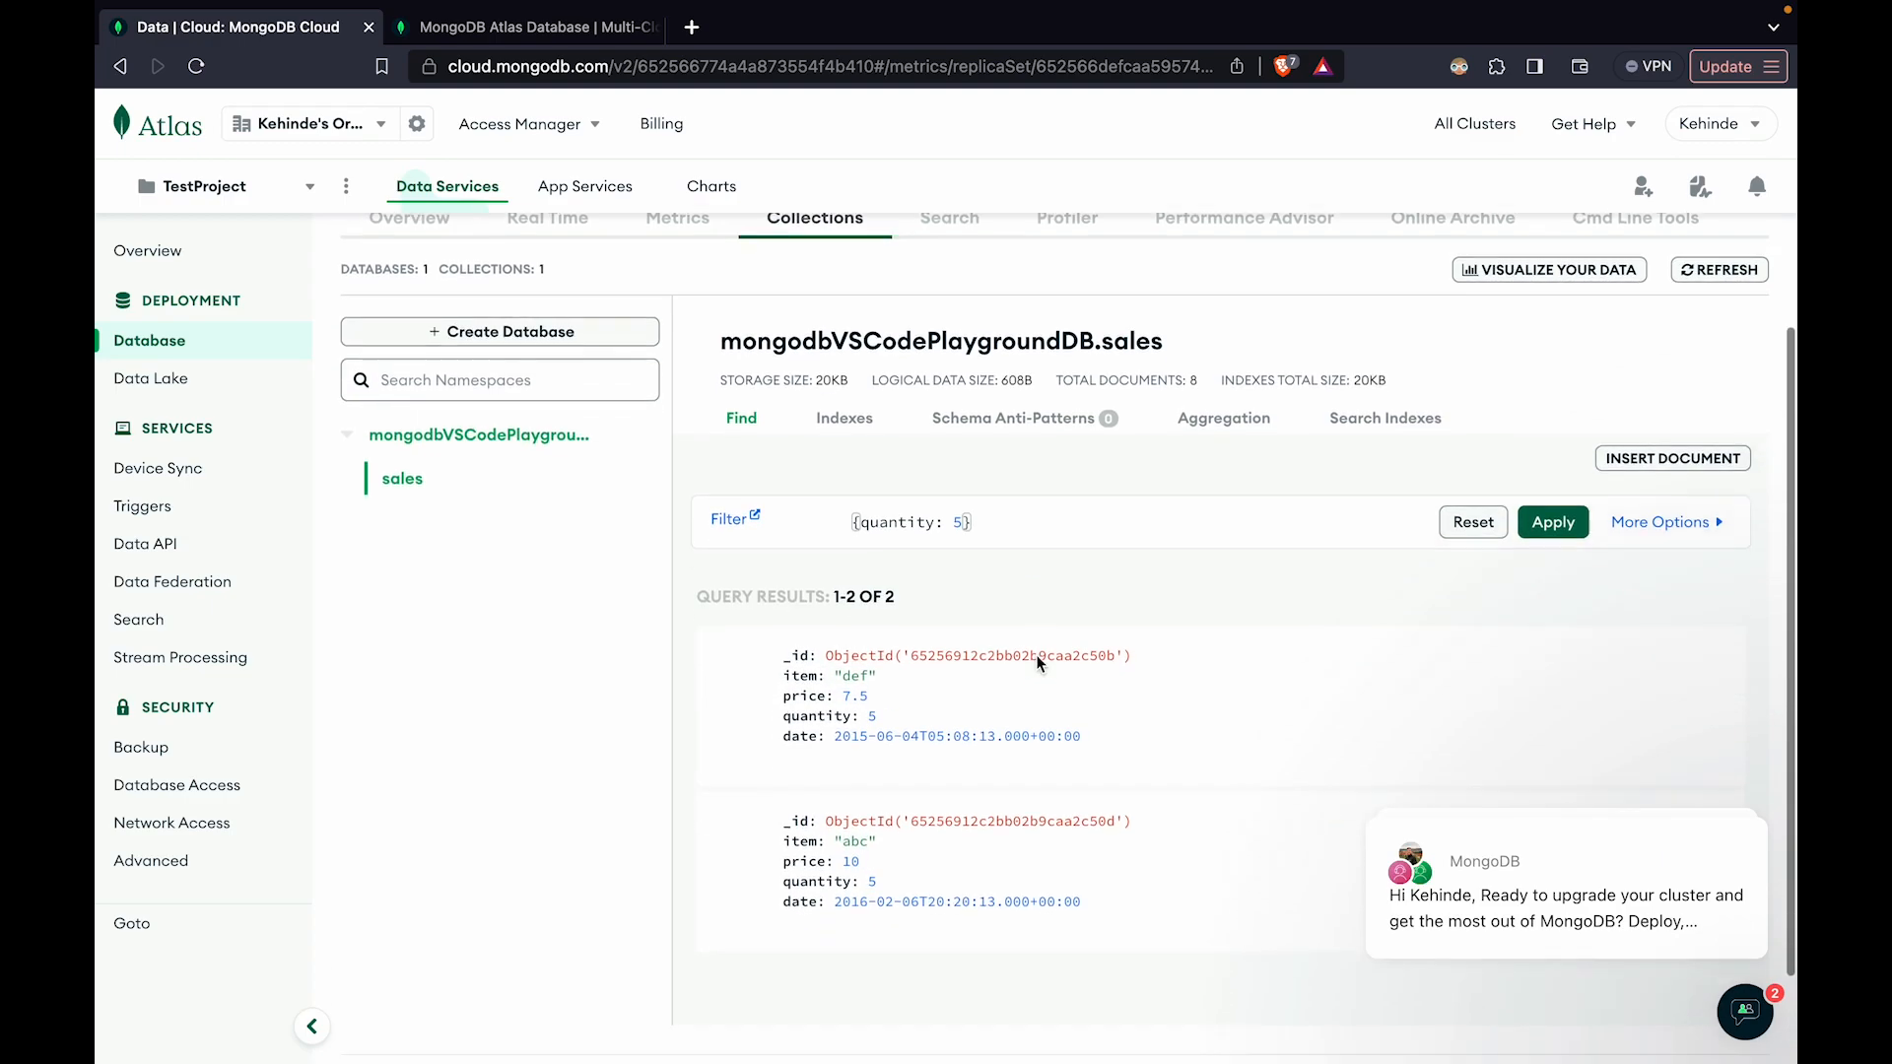
scroll(1036, 655, down, 1)
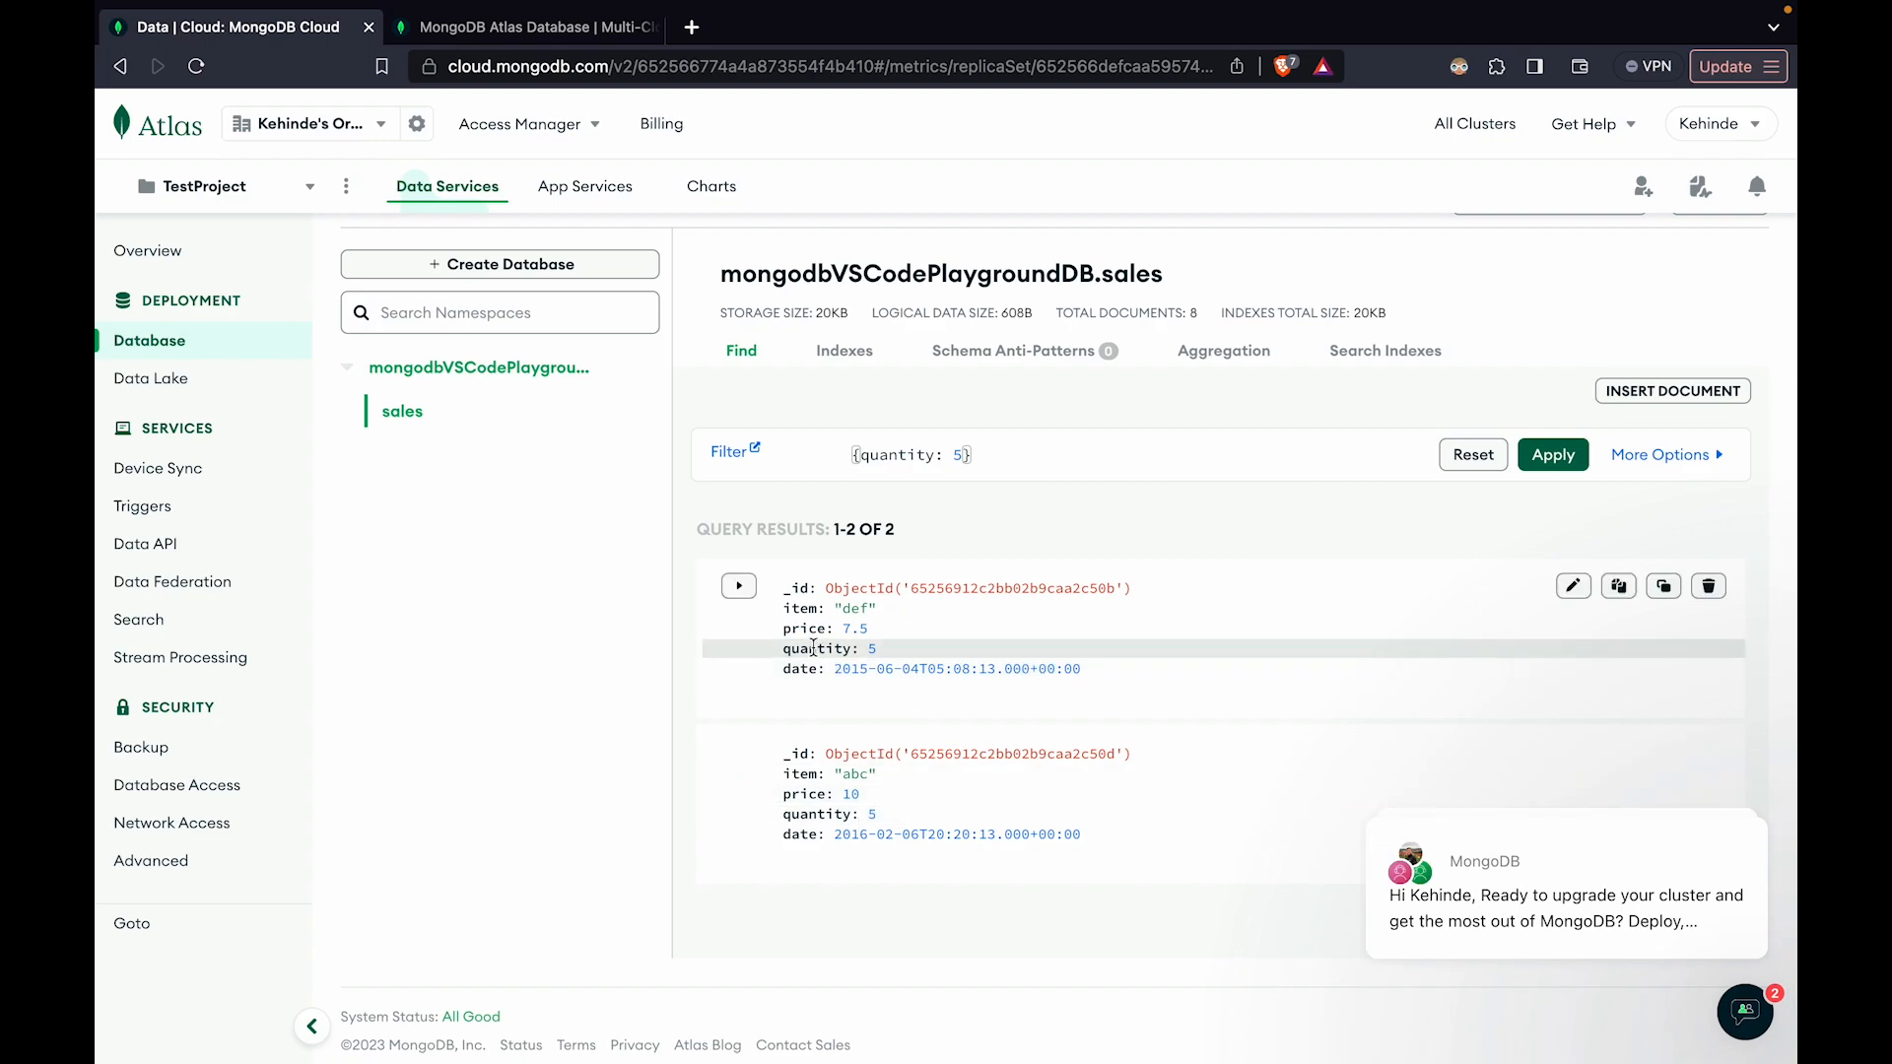
drag(773, 620, 979, 837)
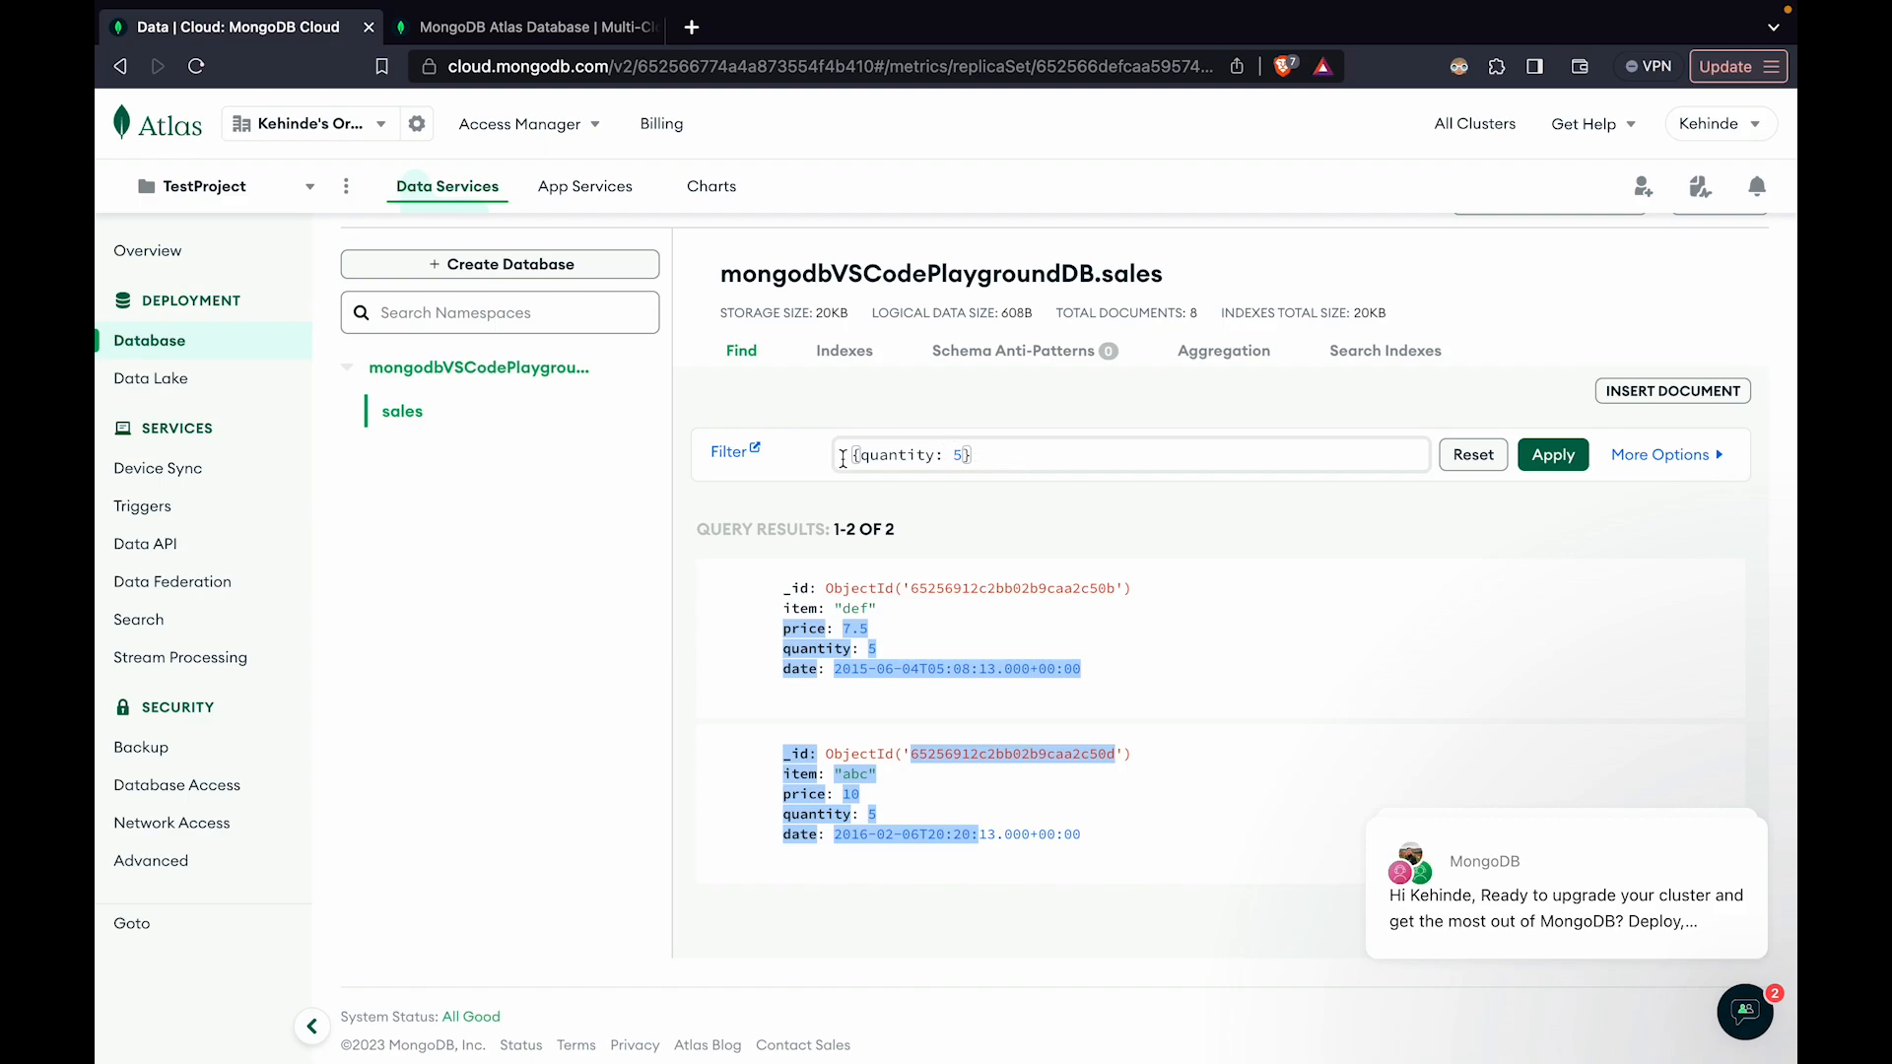
scroll(891, 470, up, 1)
scroll(917, 512, down, 2)
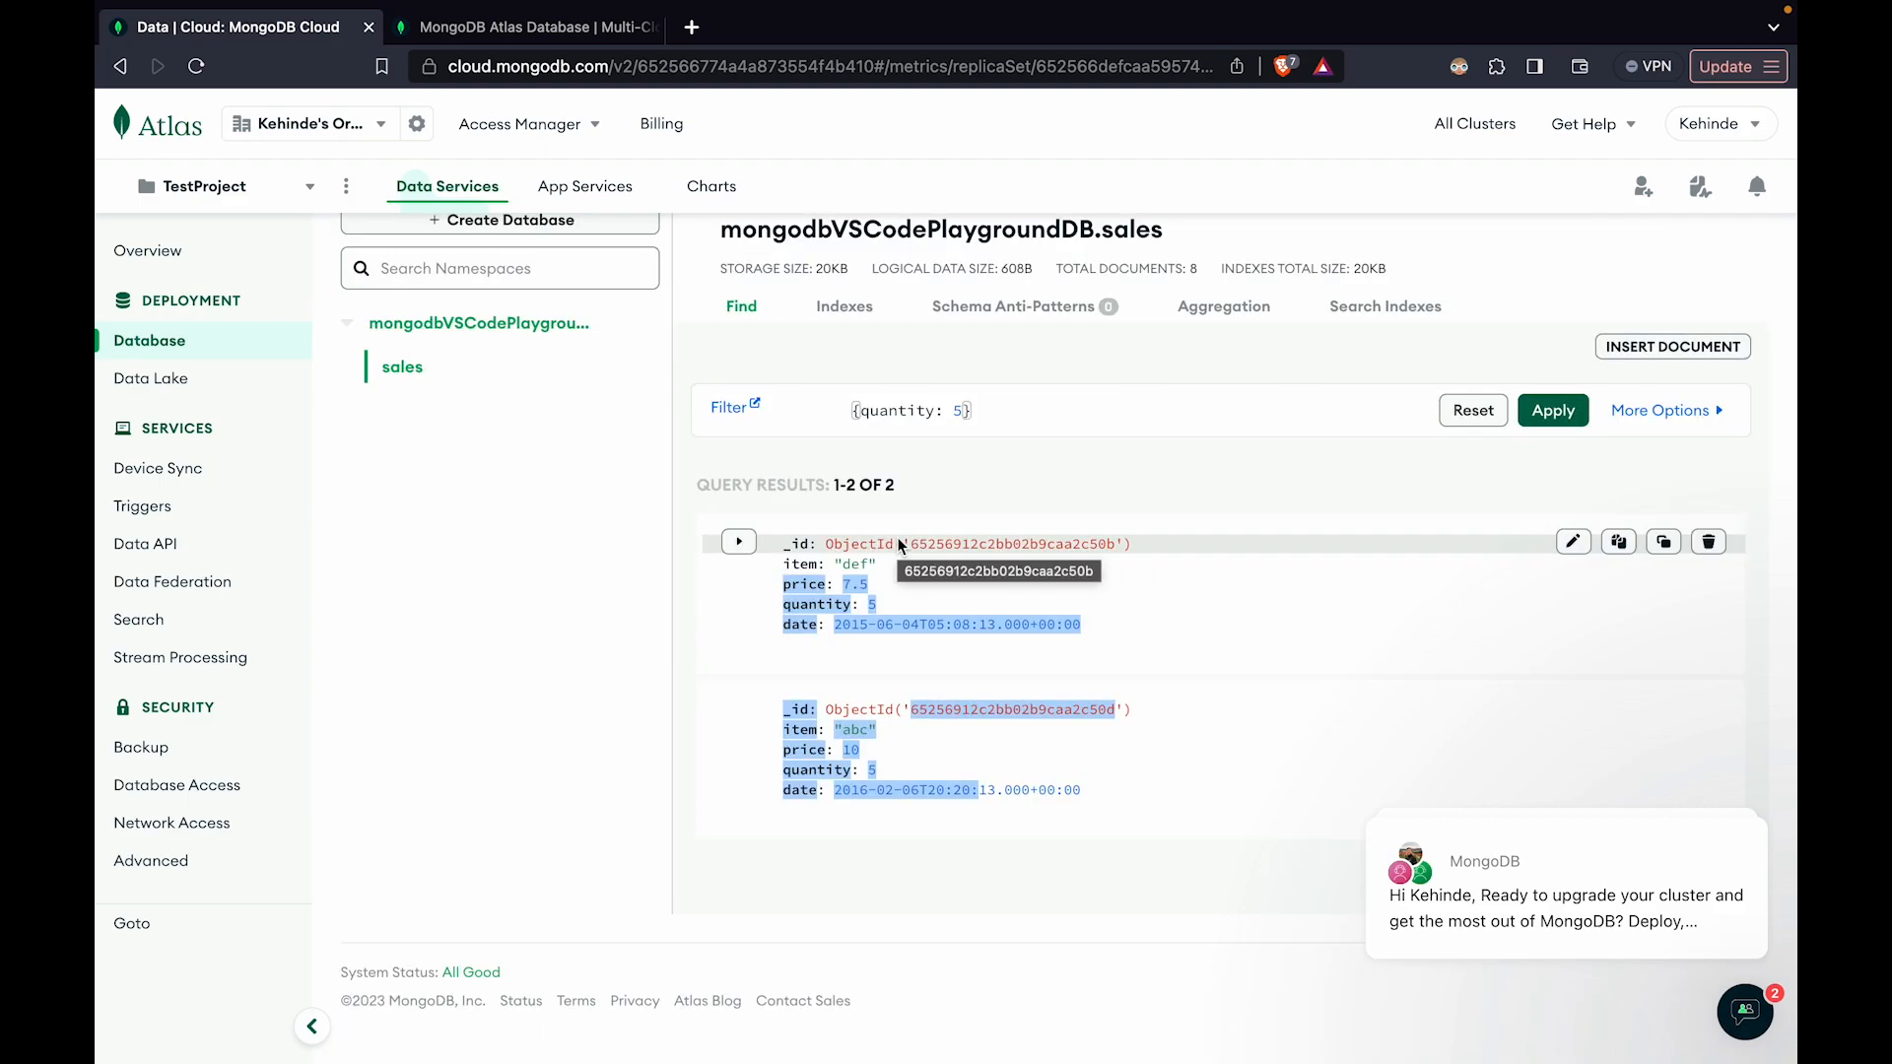